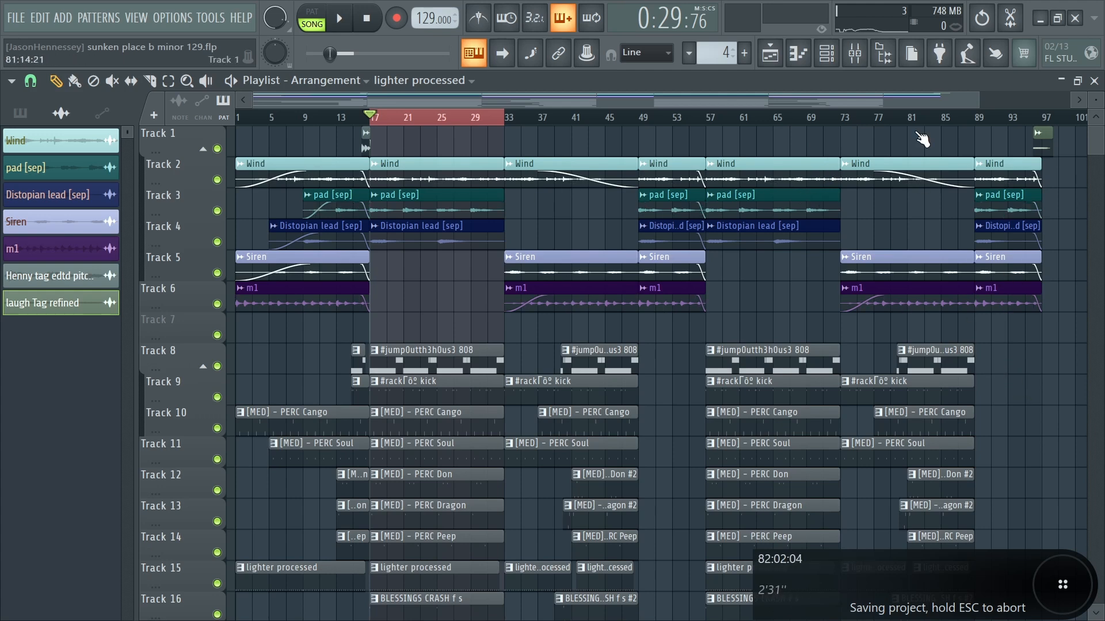
- Select the All Mels, 808s, Drums overcompr send and Tags tracks in the mixer and route them to insert 24
left_click(854, 53)
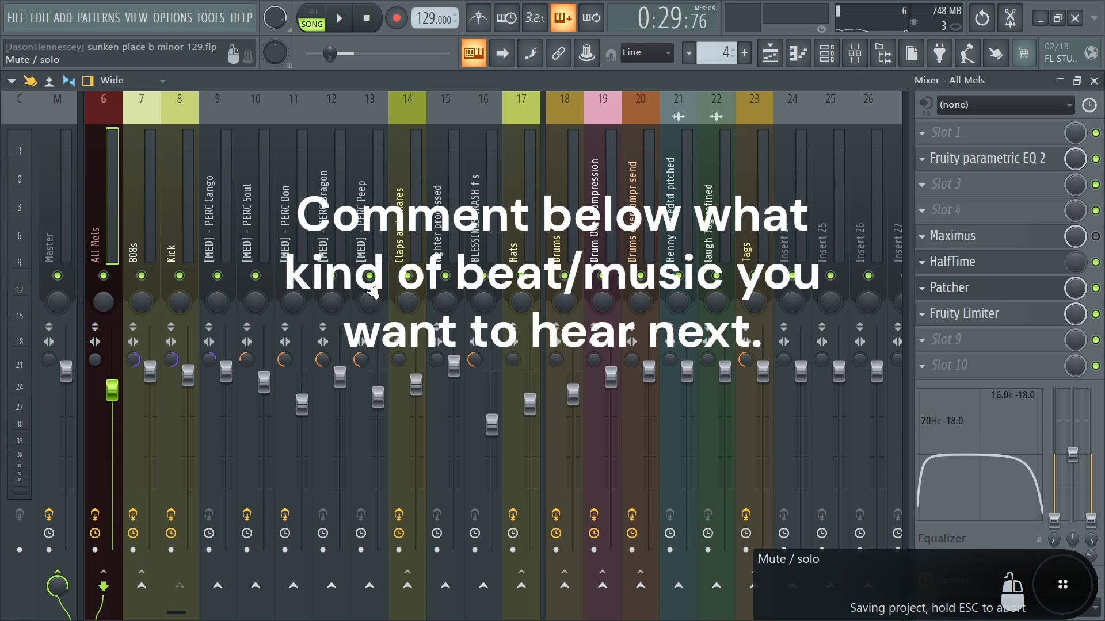
left_click(135, 247, "ctrl")
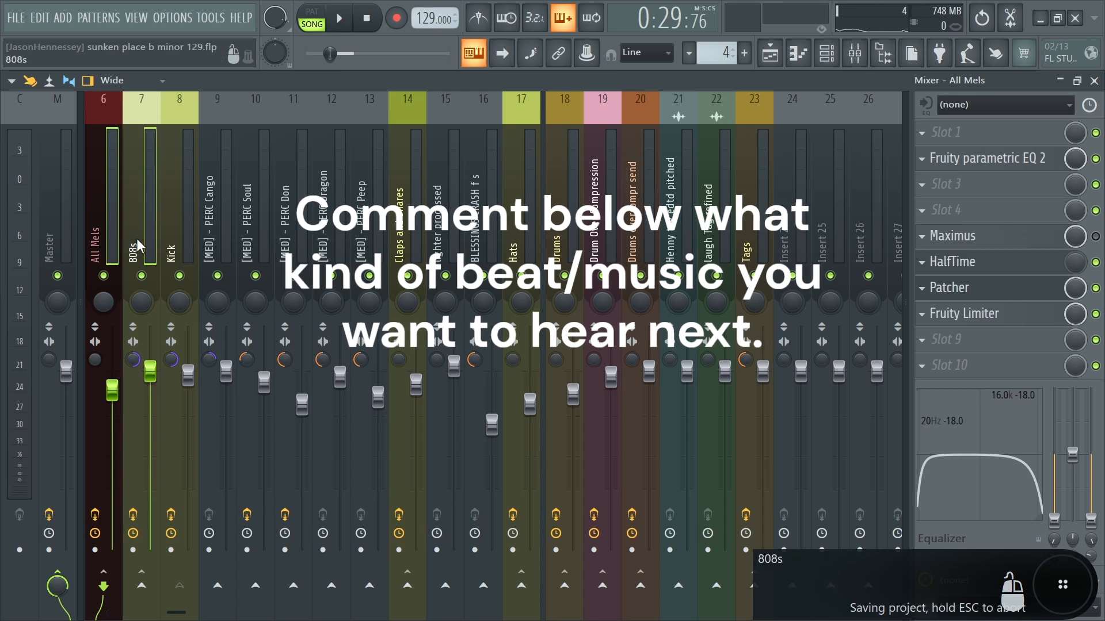
left_click(640, 244, "ctrl")
left_click(750, 245, "ctrl")
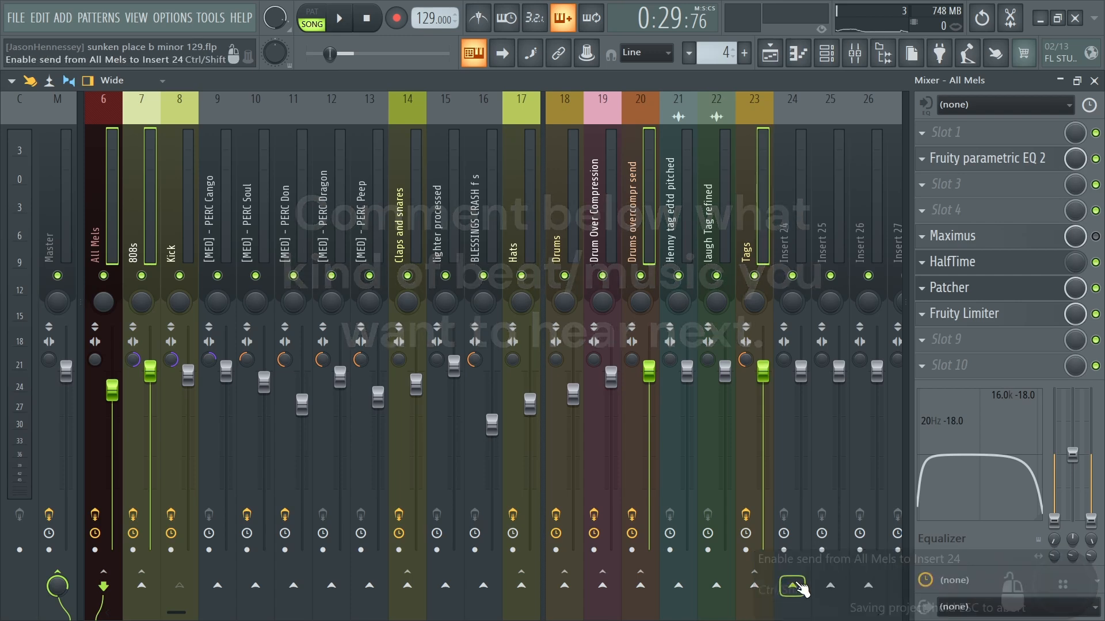
- Load the saved Pre Master Chain mixer track state onto insert 24
right_click(812, 236)
mouse_move(822, 207)
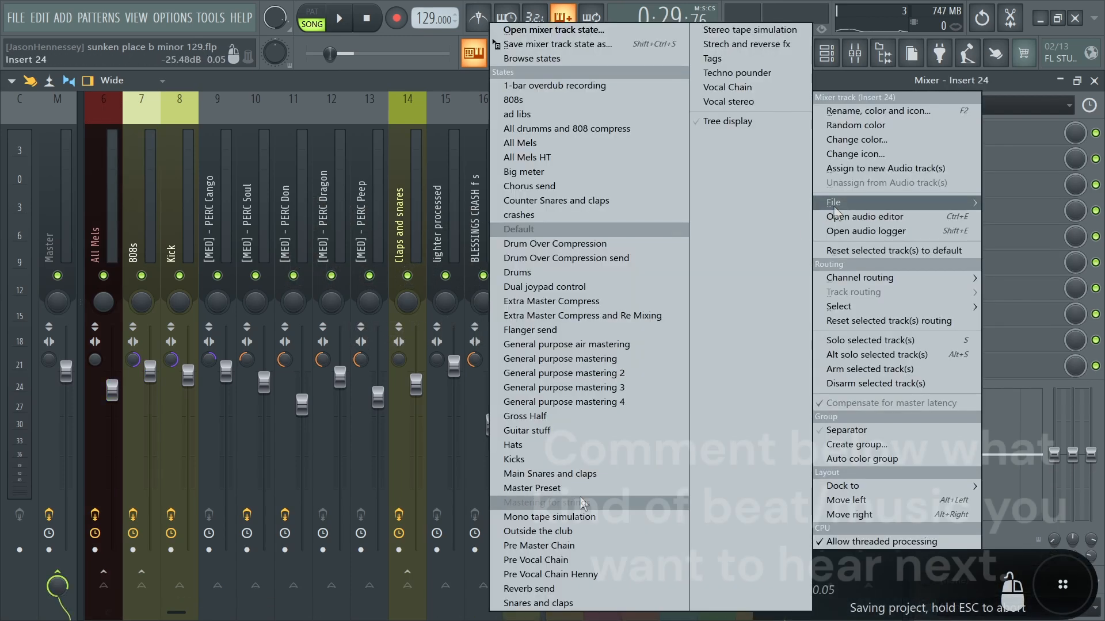
left_click(565, 545)
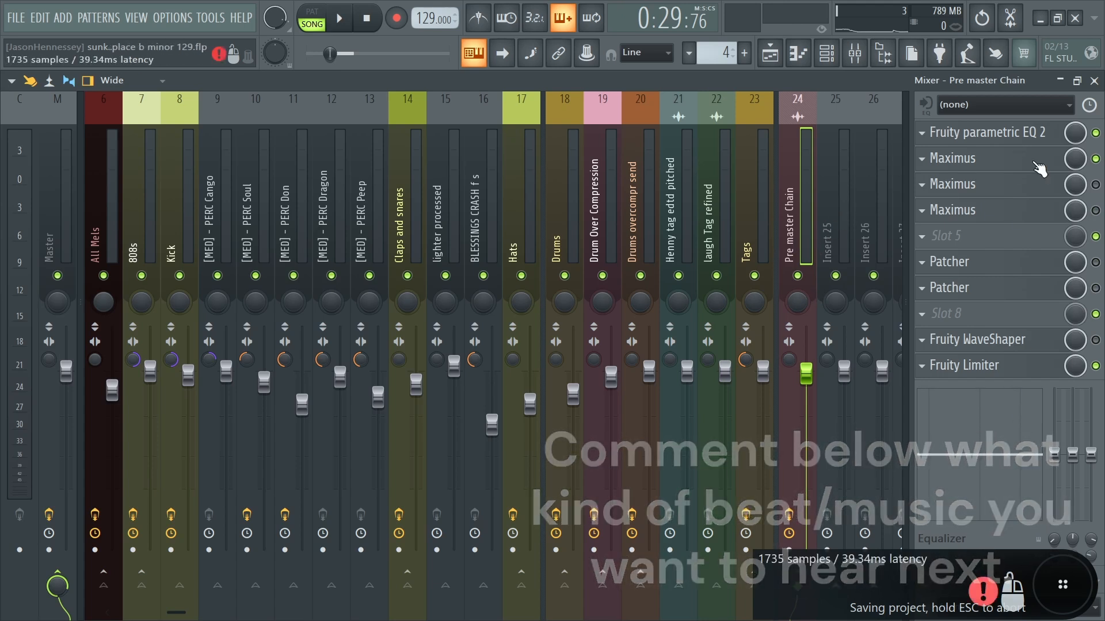
- Check the Pre master Chain's Fruity parametric EQ 2 while the song plays, and look at the first Maximus
left_click(1011, 141)
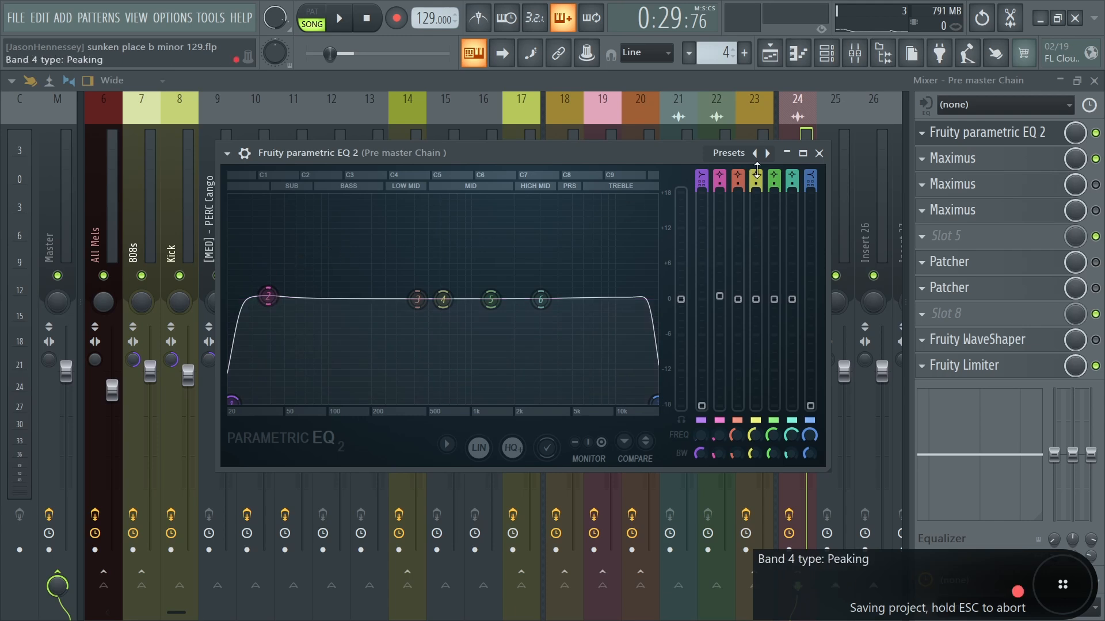
key("space")
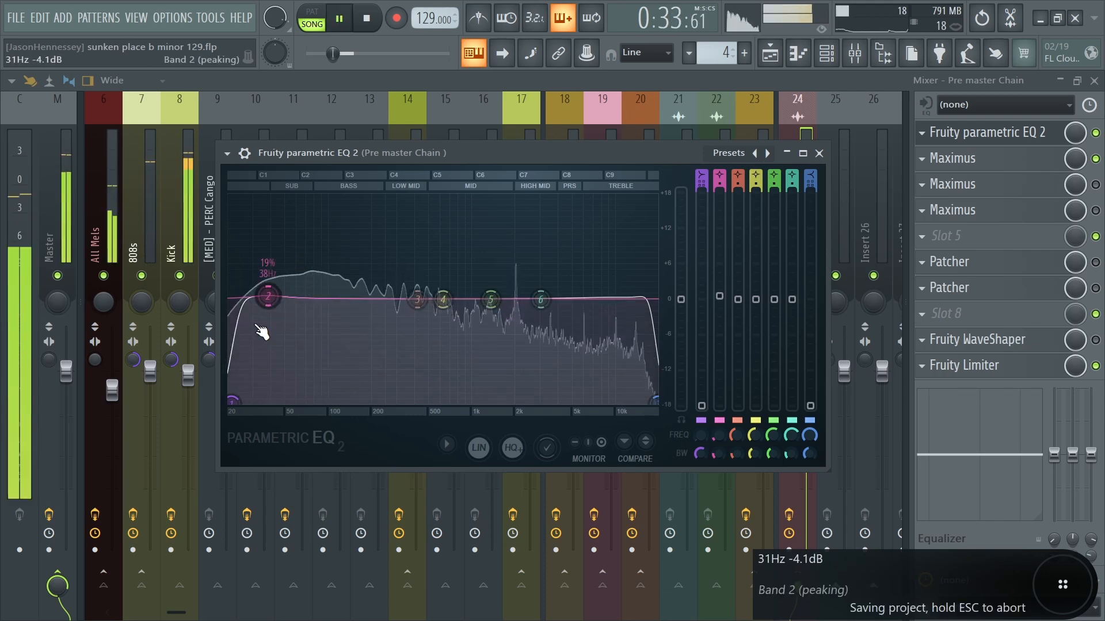
left_click(819, 153)
key("space")
left_click(998, 162)
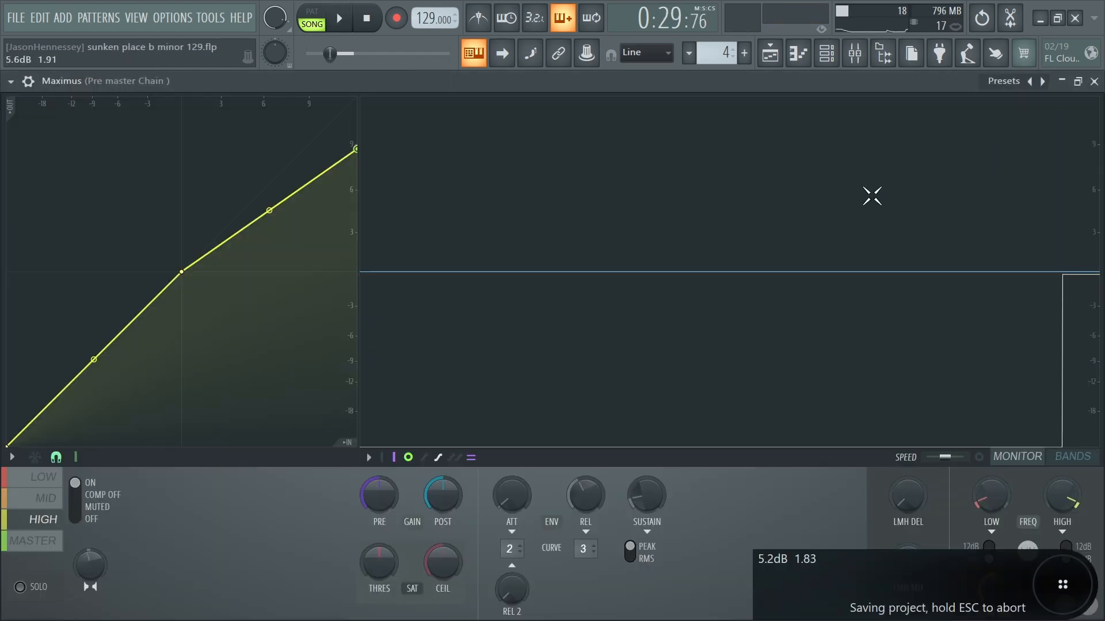
left_click(1094, 82)
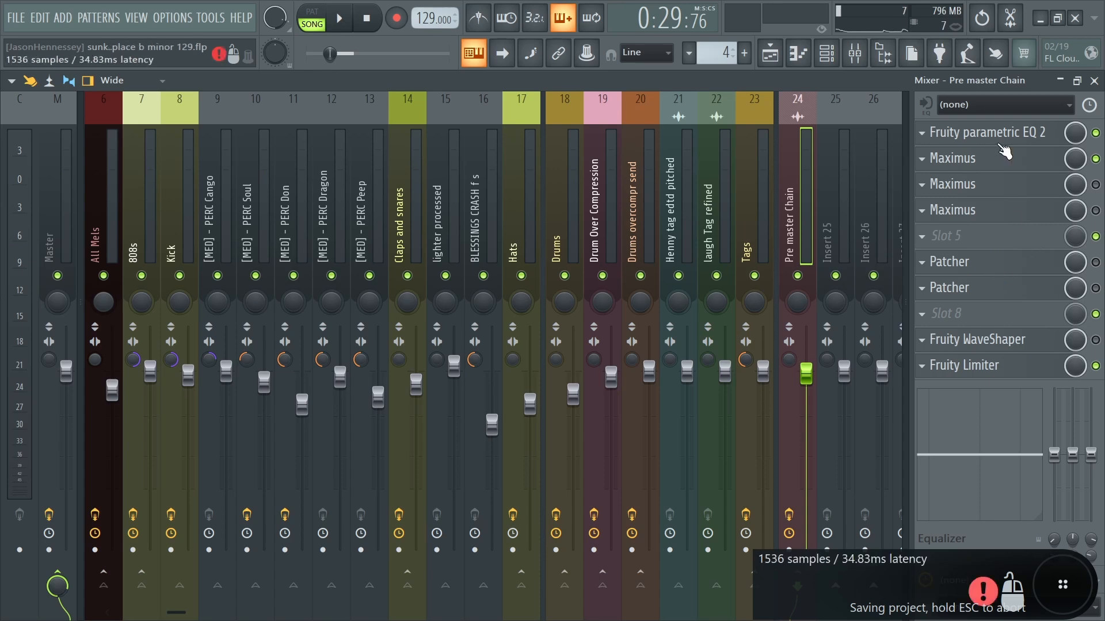
- In the first Maximus, review the frequency bands and lower the low band's compression knee to about -9 dB
left_click(998, 163)
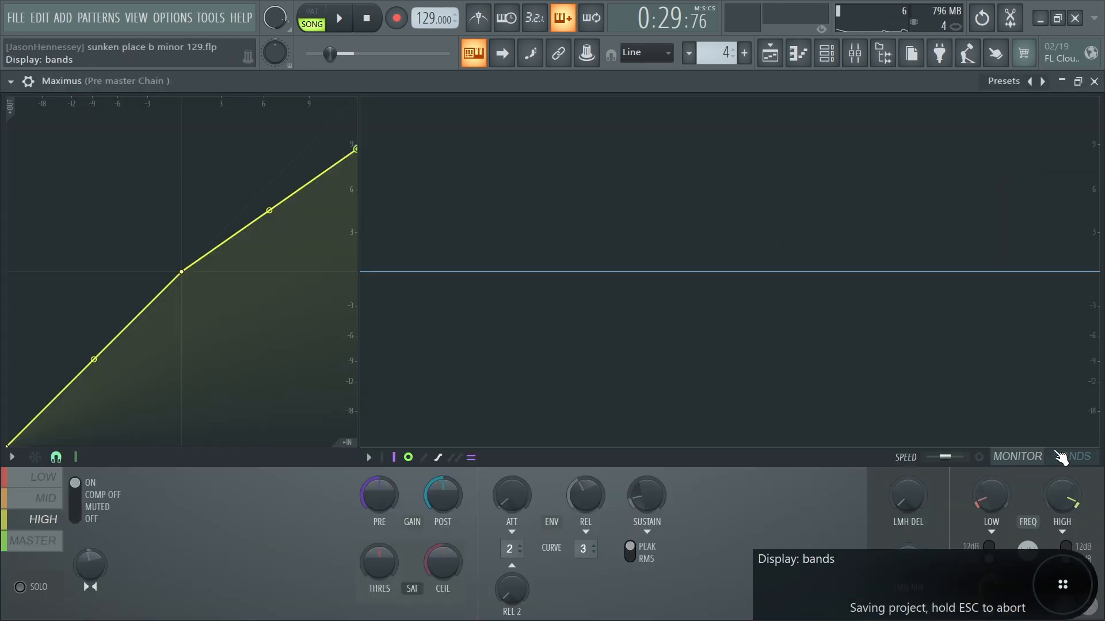
left_click(1068, 458)
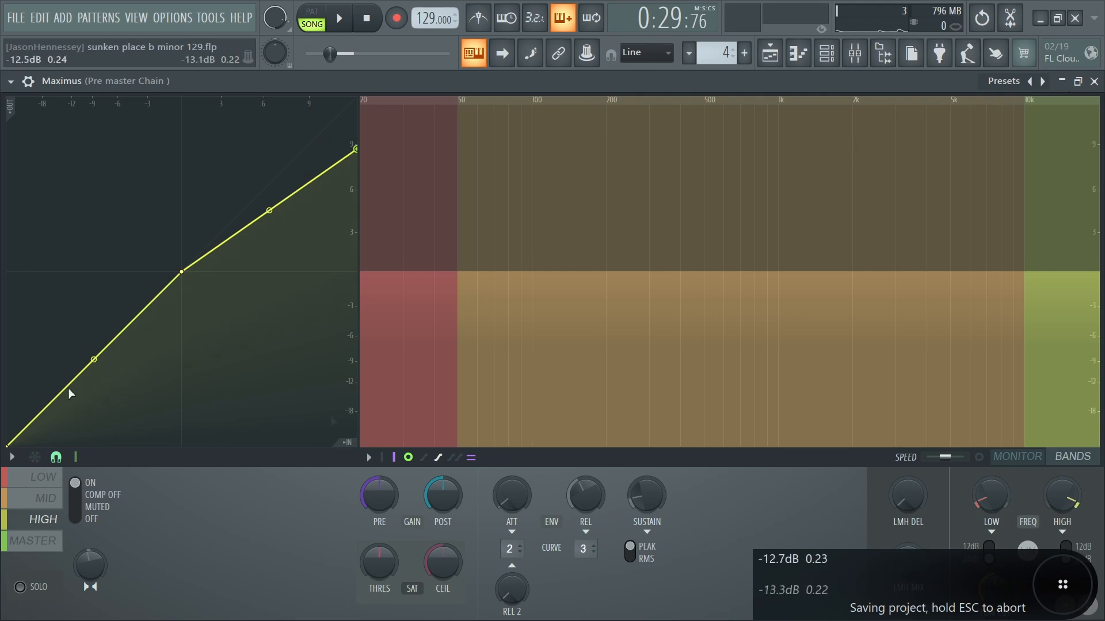
left_click(418, 349)
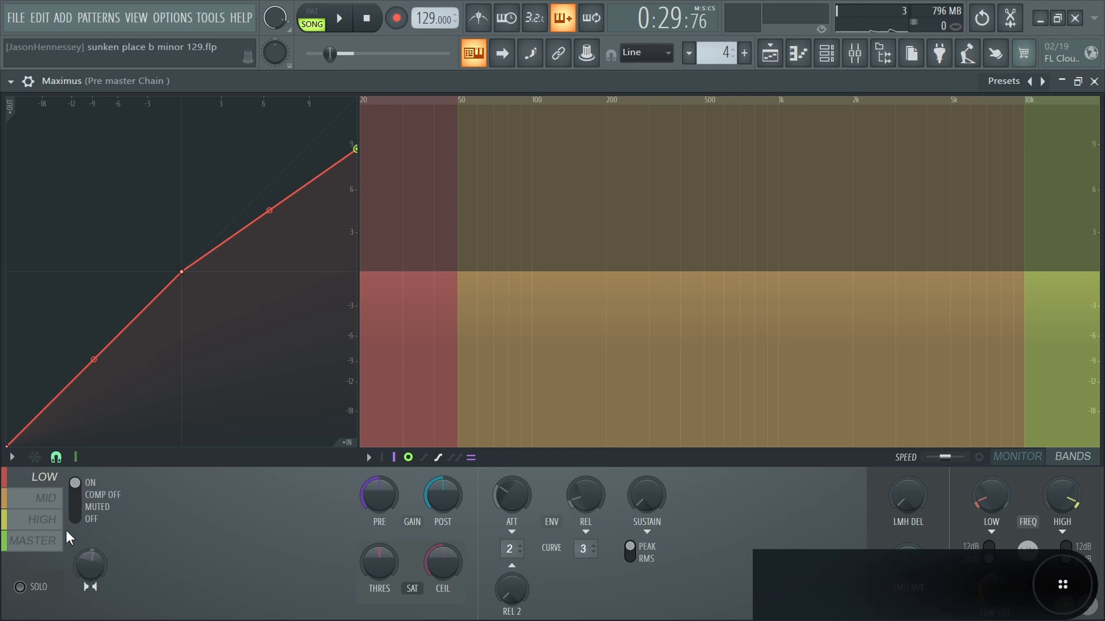
left_click(44, 519)
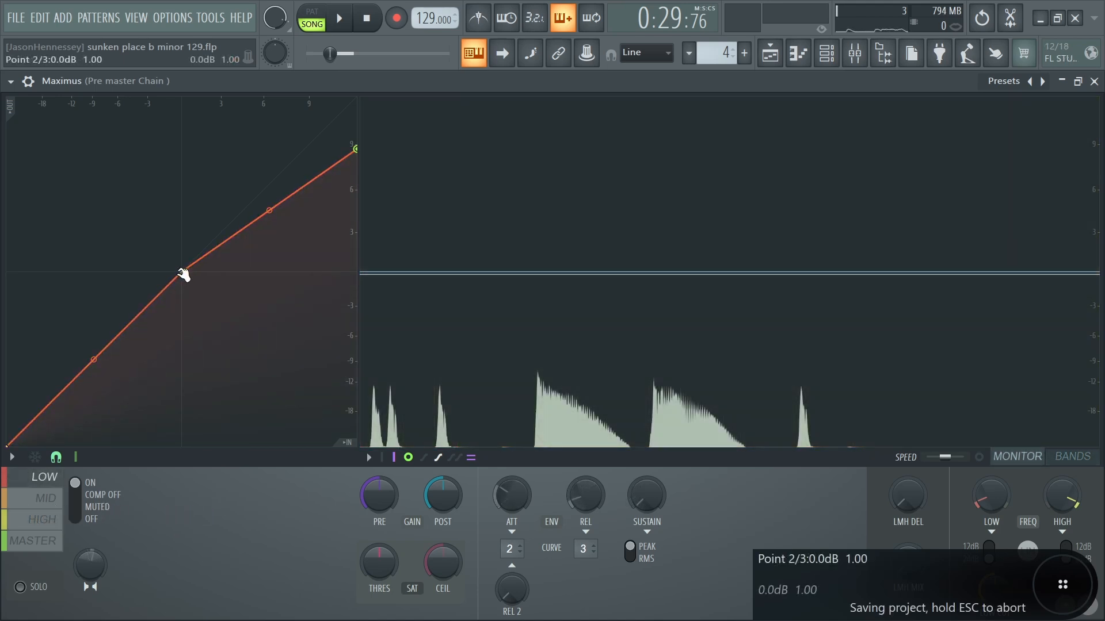
left_click_drag(183, 275, 96, 361)
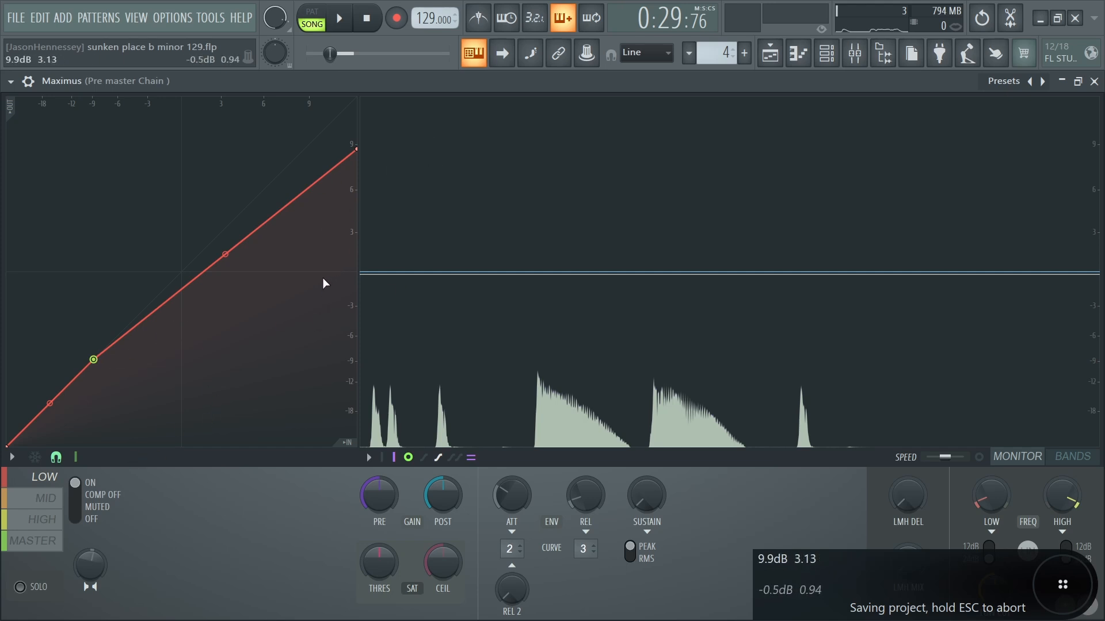
- Compare the mid and high band curves, and try lowering the end point of the low band's compression curve
left_click(40, 500)
left_click(36, 520)
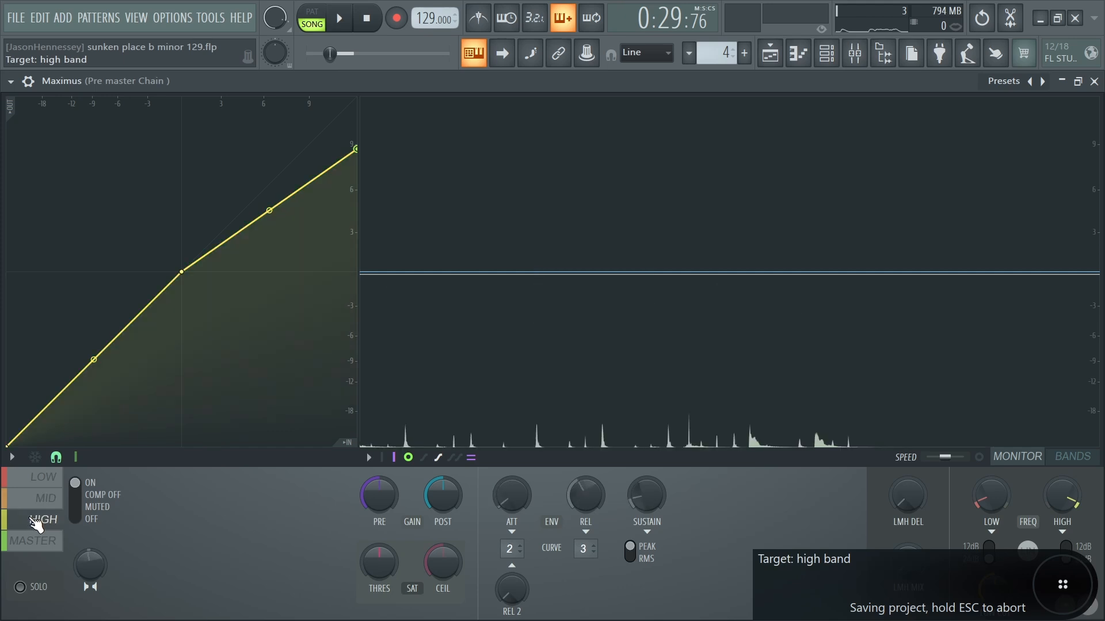
left_click(43, 477)
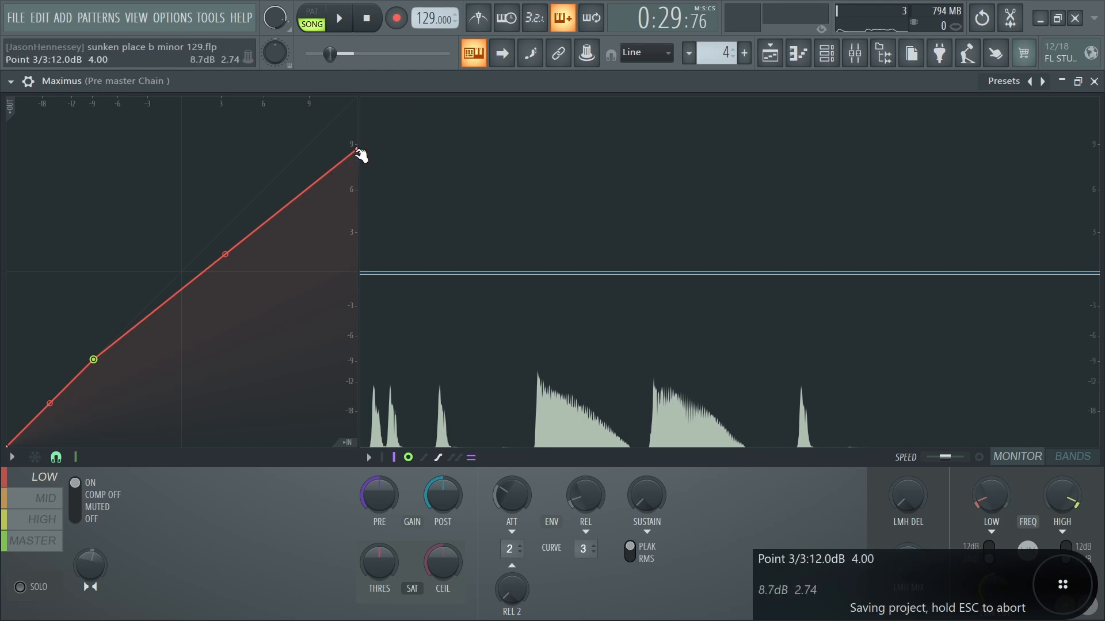
left_click_drag(356, 150, 357, 184)
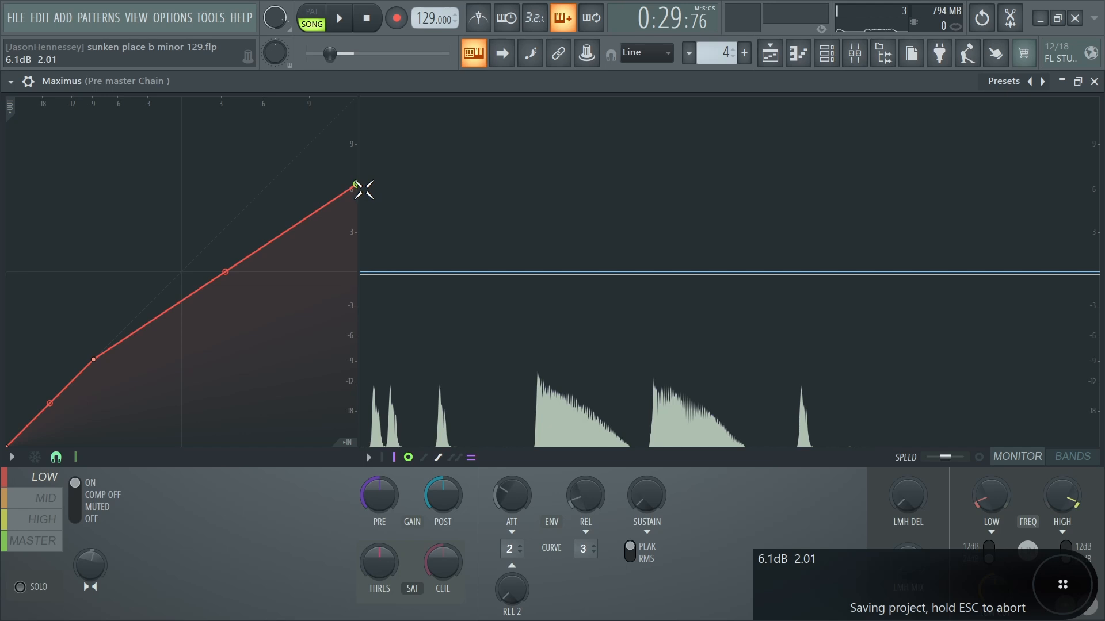
left_click_drag(358, 184, 358, 227)
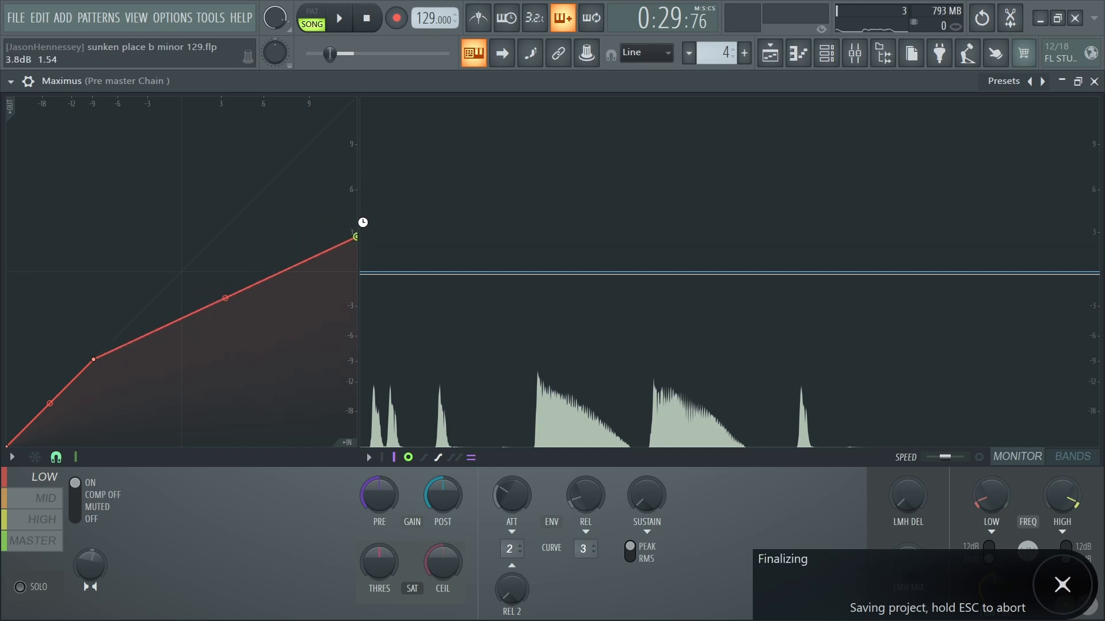
key("ctrl+z")
key("ctrl+z")
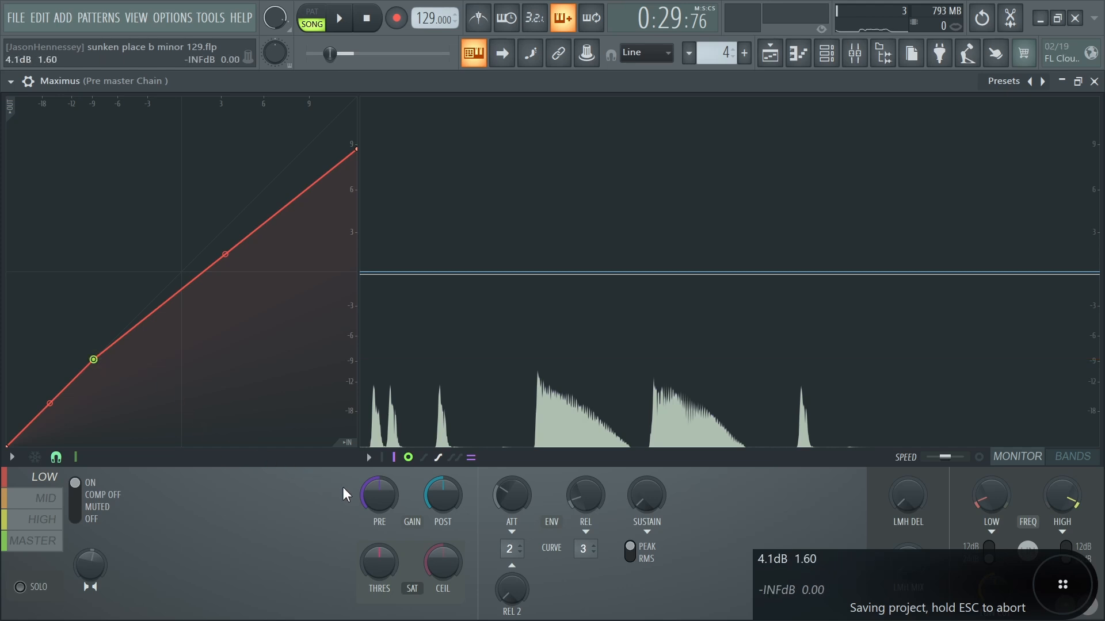
- Raise the low band's pre gain to 4.3 dB while the song plays
left_click_drag(393, 511, 392, 506)
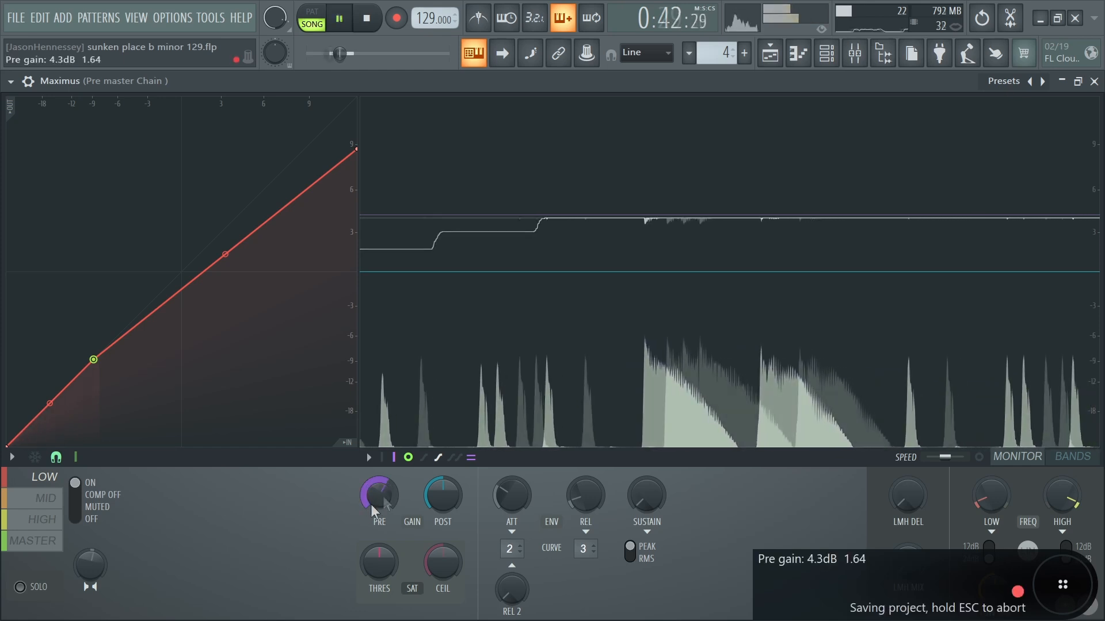
key("space")
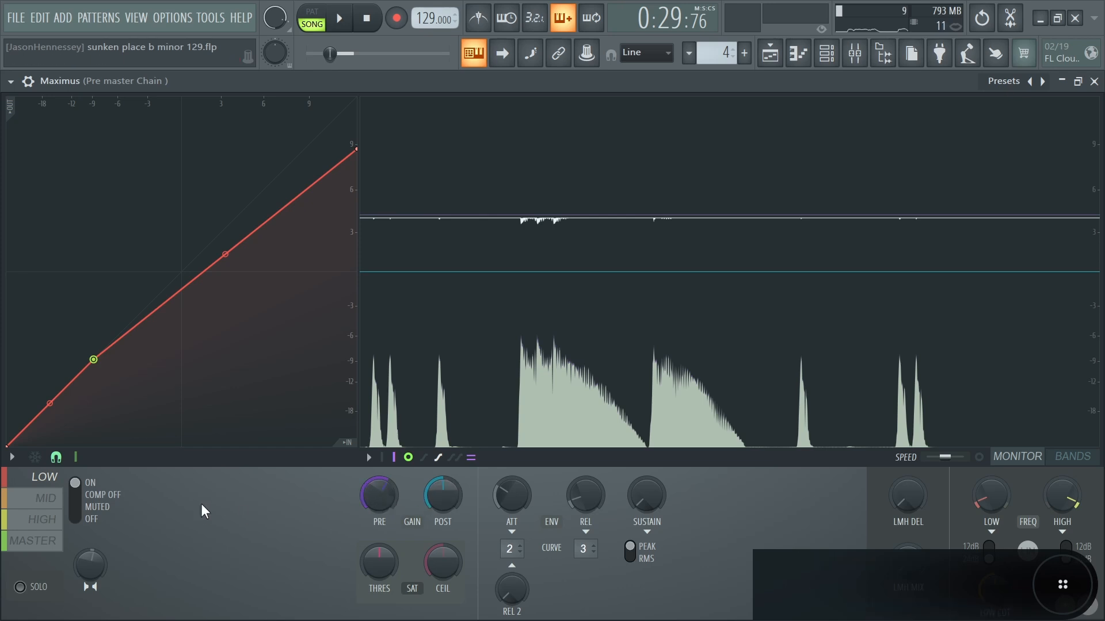
- Raise the mid band's pre gain slightly while monitoring its peaks in the playing song, and lower its post gain
left_click(62, 499)
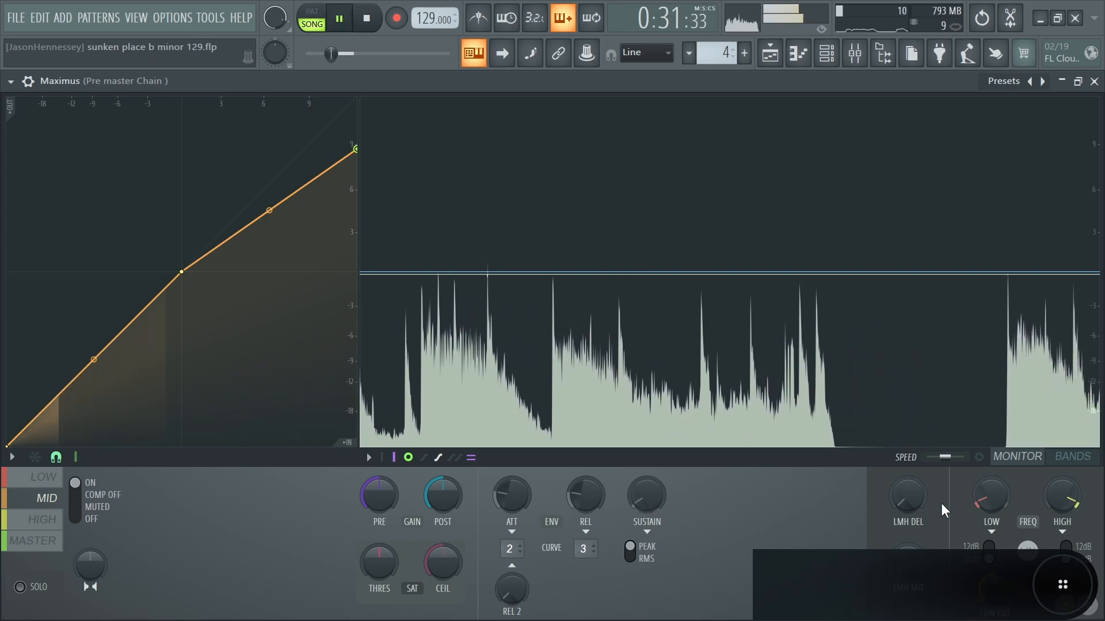
key("space")
left_click(1065, 459)
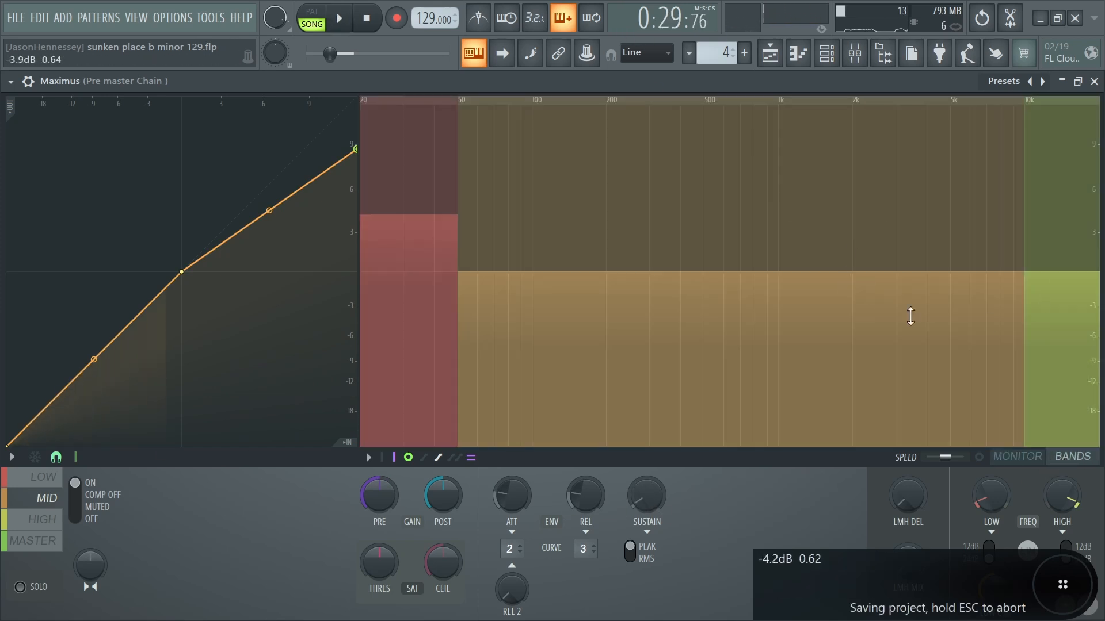
left_click(1030, 456)
key("space")
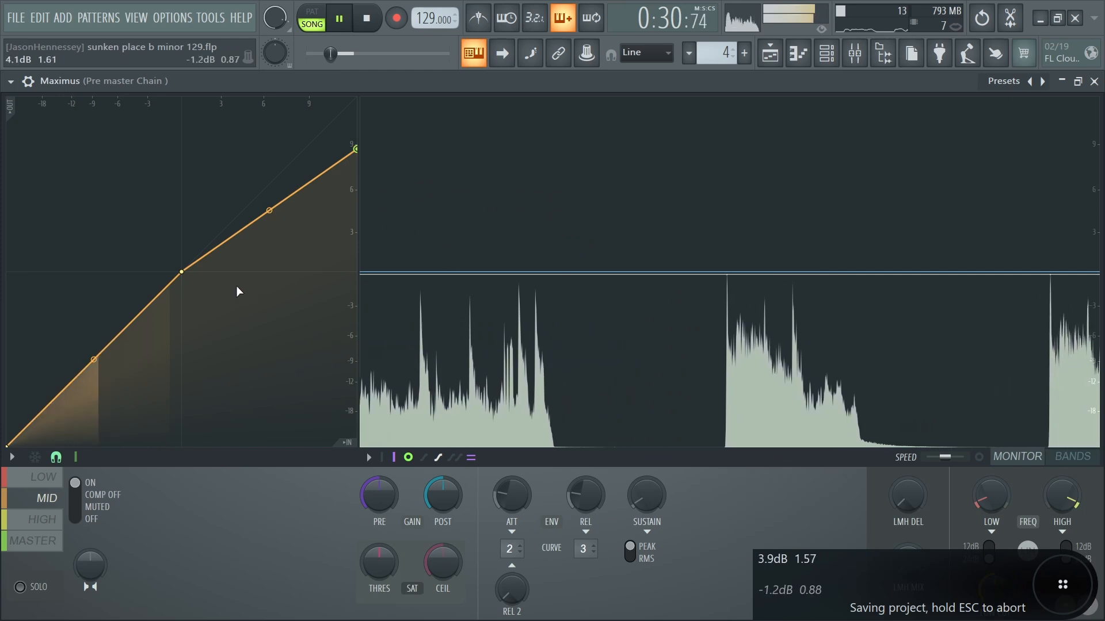
key("space")
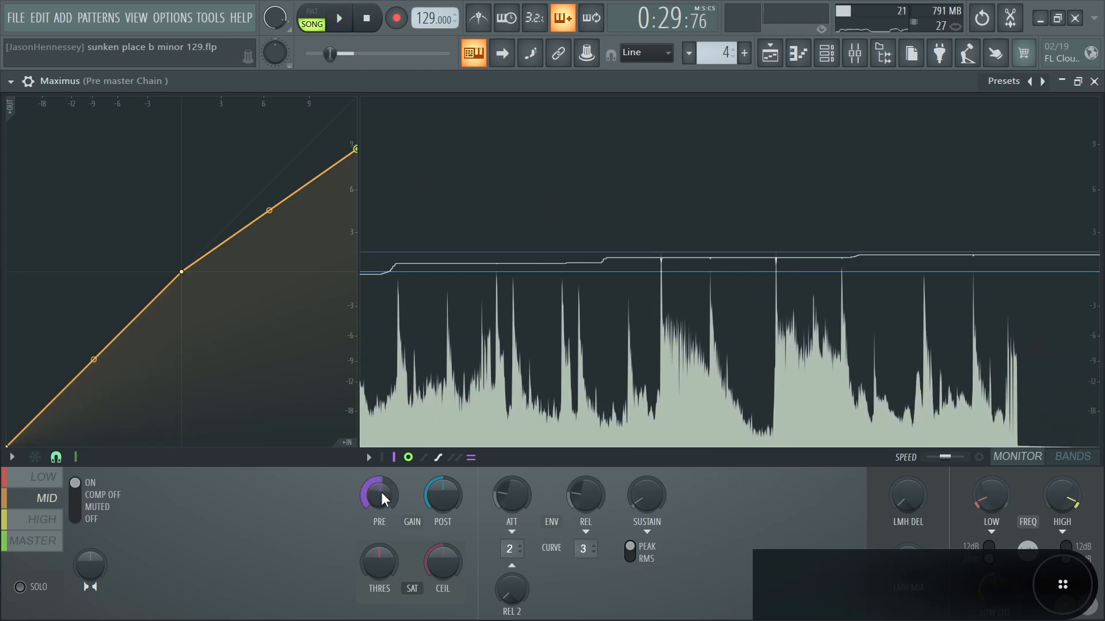
left_click_drag(442, 495, 442, 509)
- Lower the high band's compression knee to about -18 dB while monitoring its level in the playing song
left_click(43, 520)
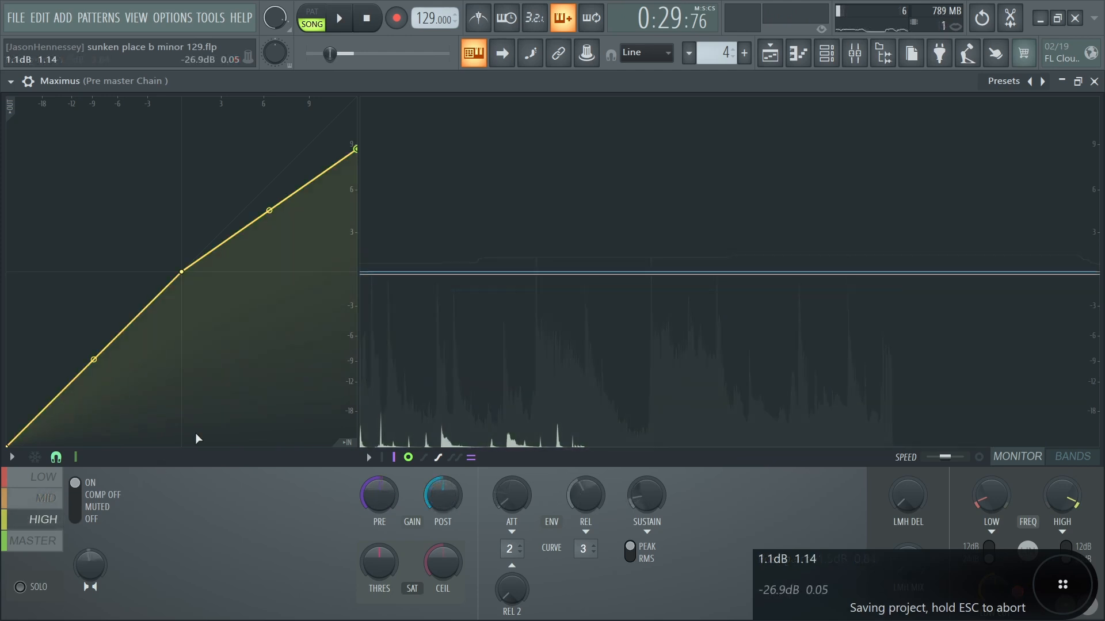
key("space")
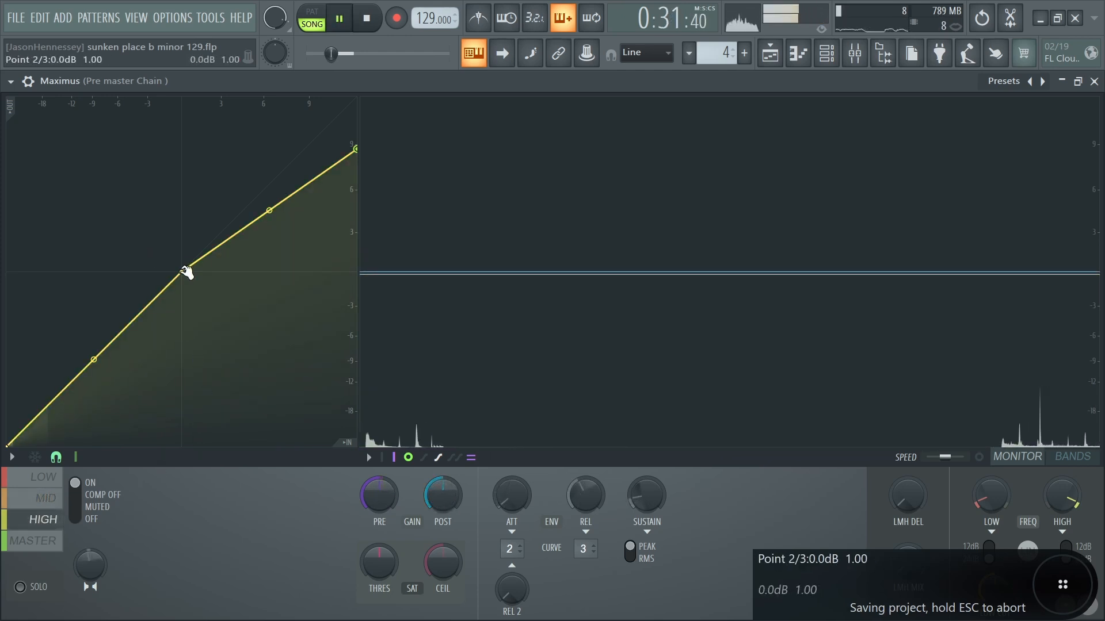
left_click_drag(183, 271, 42, 412)
key("space")
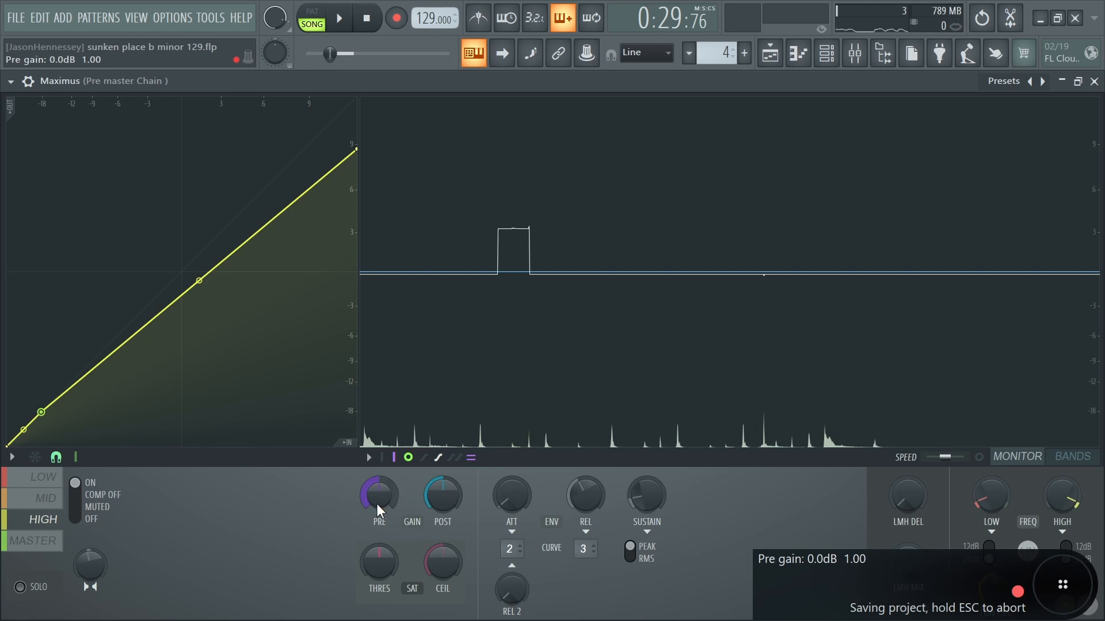
- Set the high band's pre gain to about 1.0 dB and its post gain to -1.0 dB
key("space")
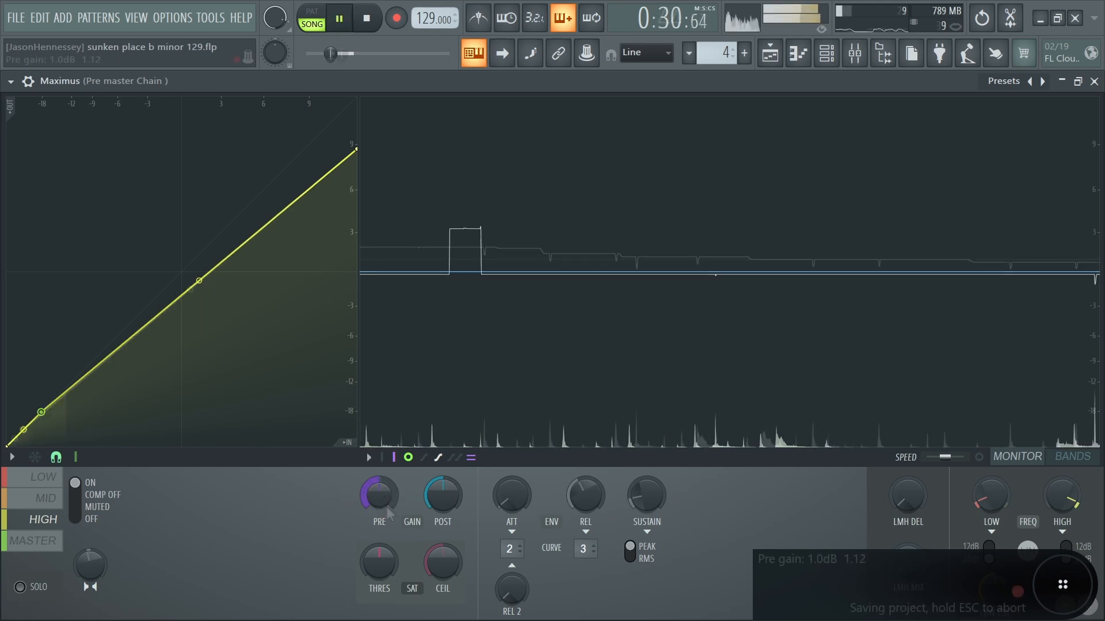
scroll(380, 500, "up", 1)
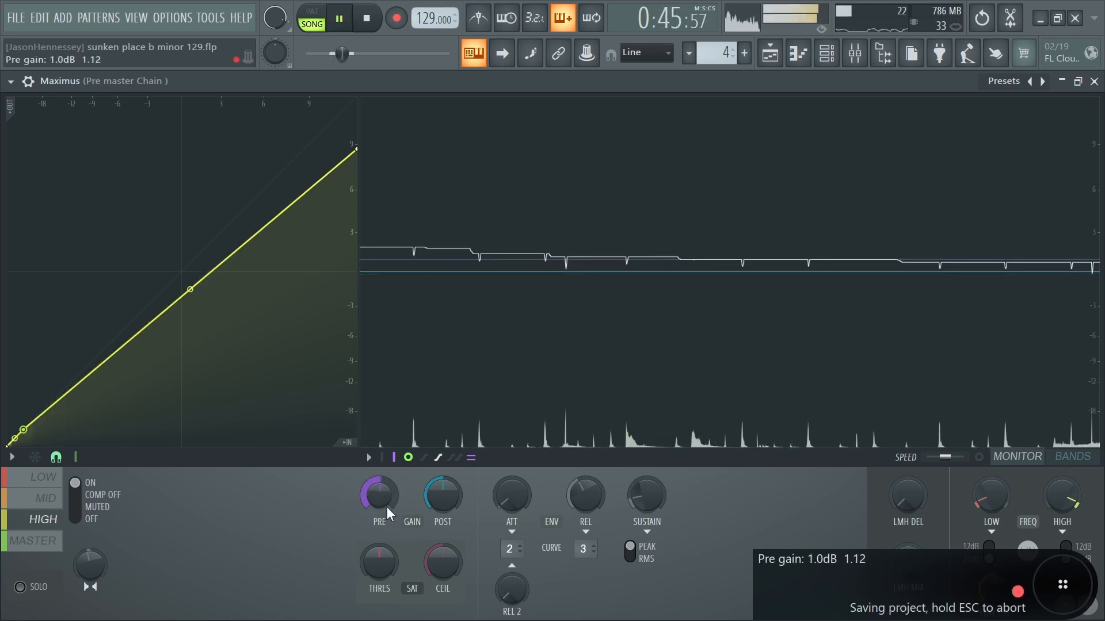
key("space")
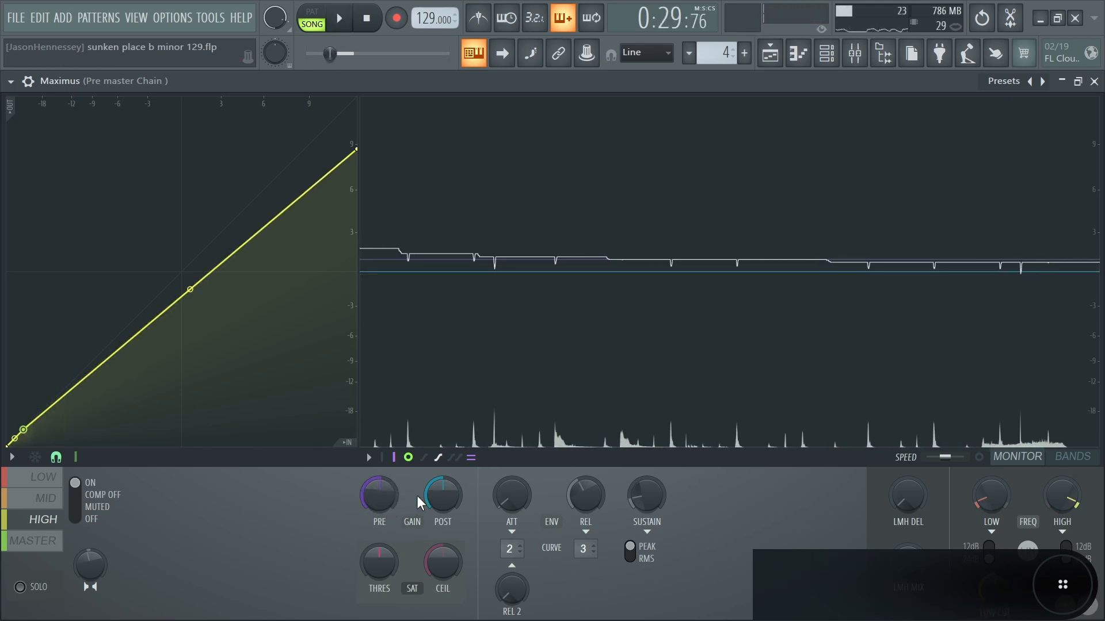
left_click_drag(431, 493, 431, 504)
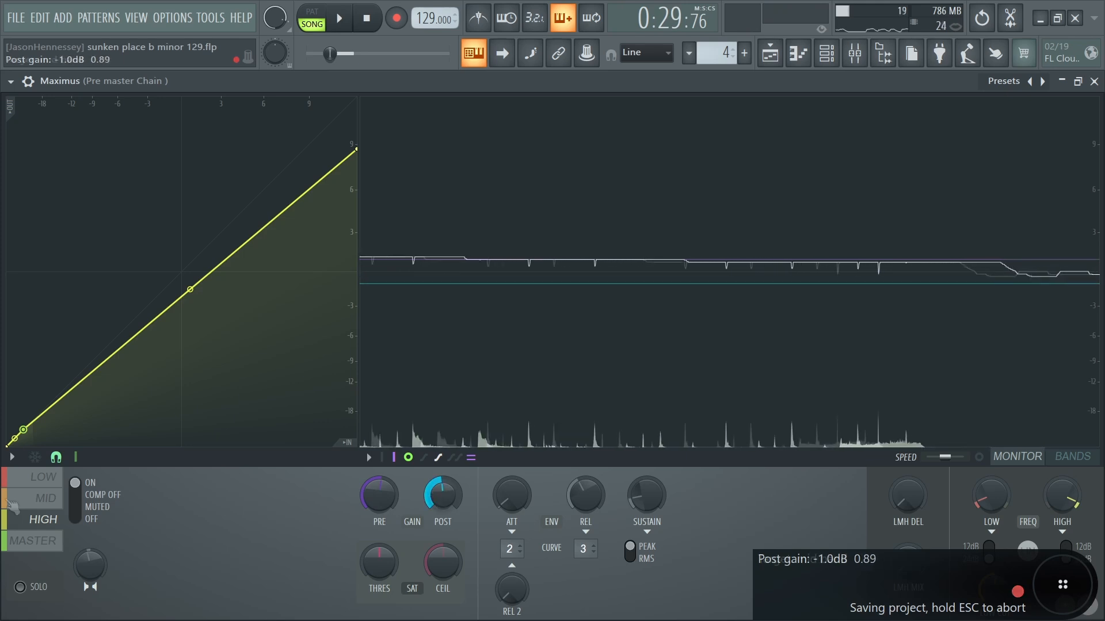
- Raise the master band's pre gain to slightly above 0.5 dB while the song plays, and close Maximus
left_click(34, 541)
key("space")
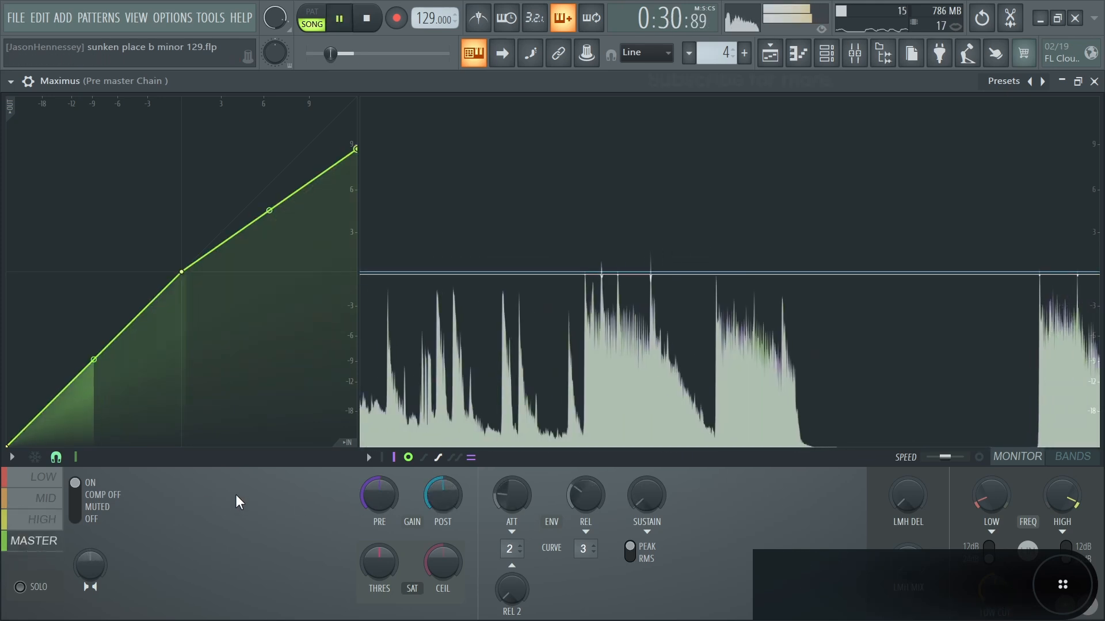
key("ctrl+s")
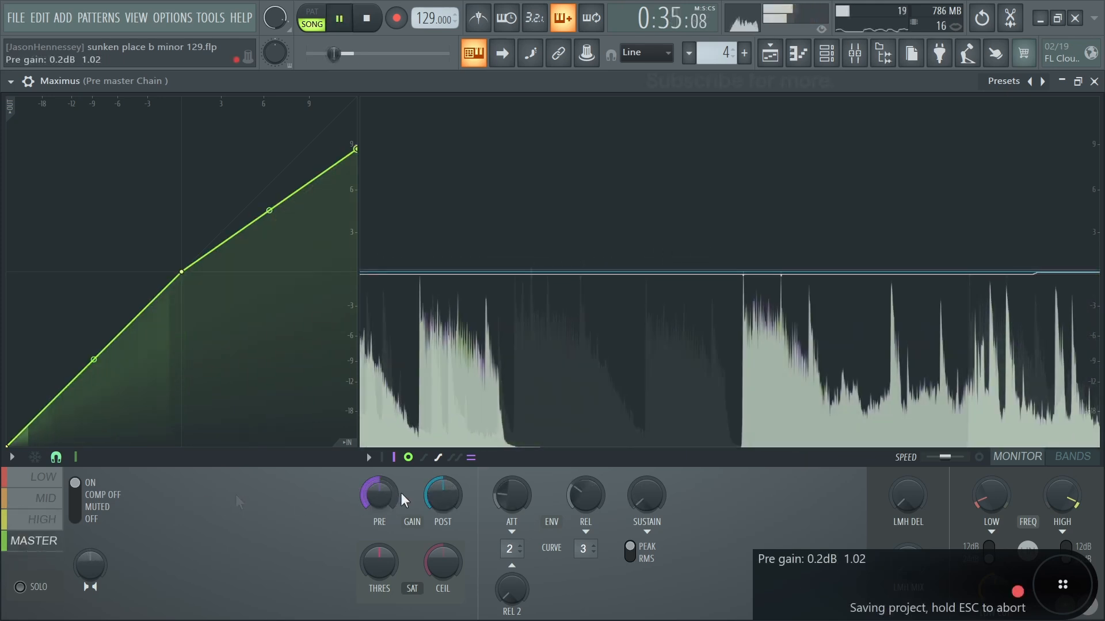
scroll(382, 498, "up", 3)
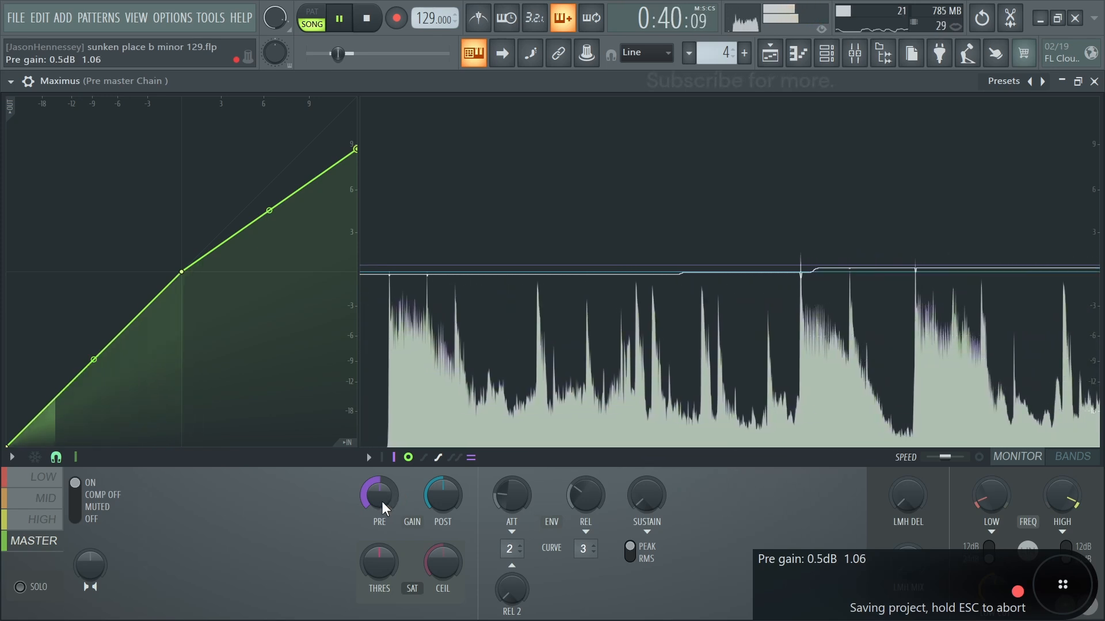
scroll(385, 500, "up", 1)
key("space")
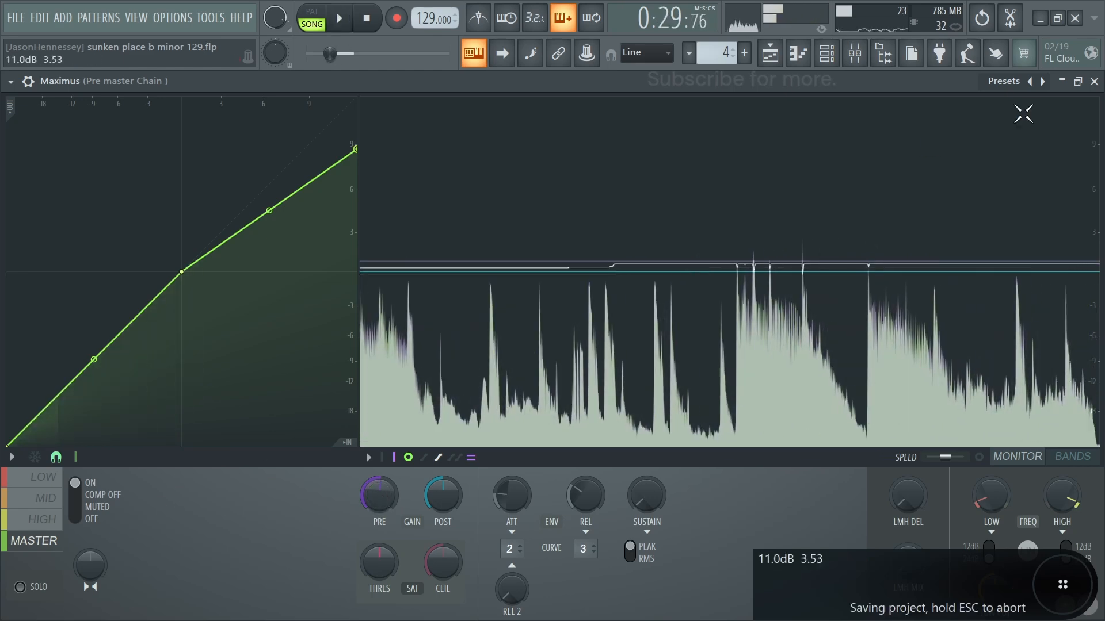
left_click(1094, 81)
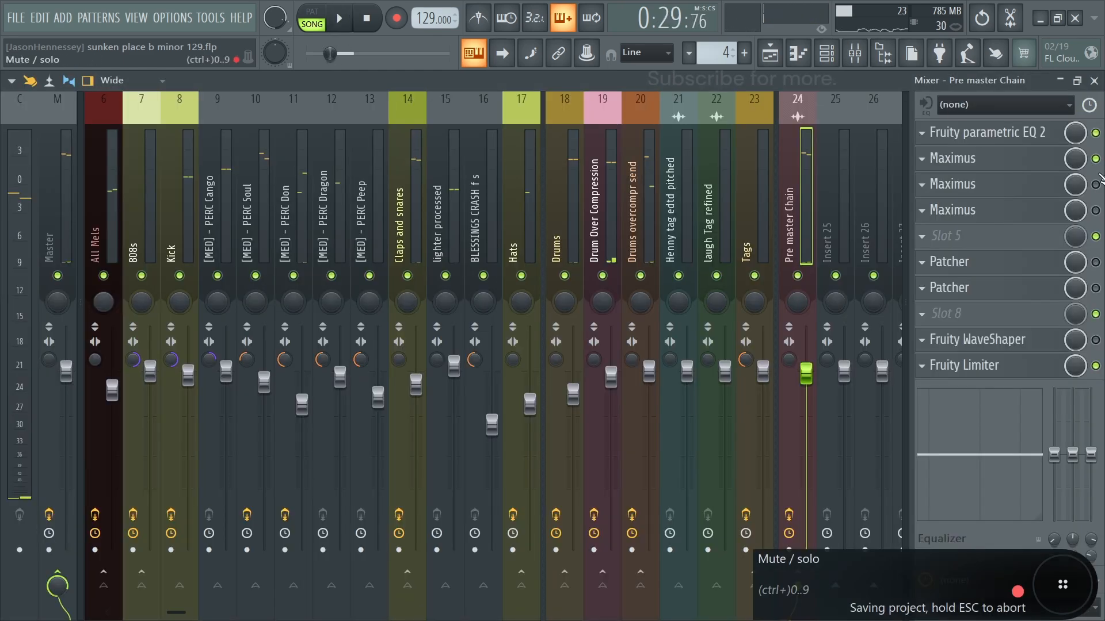
- Open the second Maximus and set its mid band to 0.8 dB pre gain and -0.8 dB post gain while the song plays
left_click(1006, 185)
left_click(1072, 457)
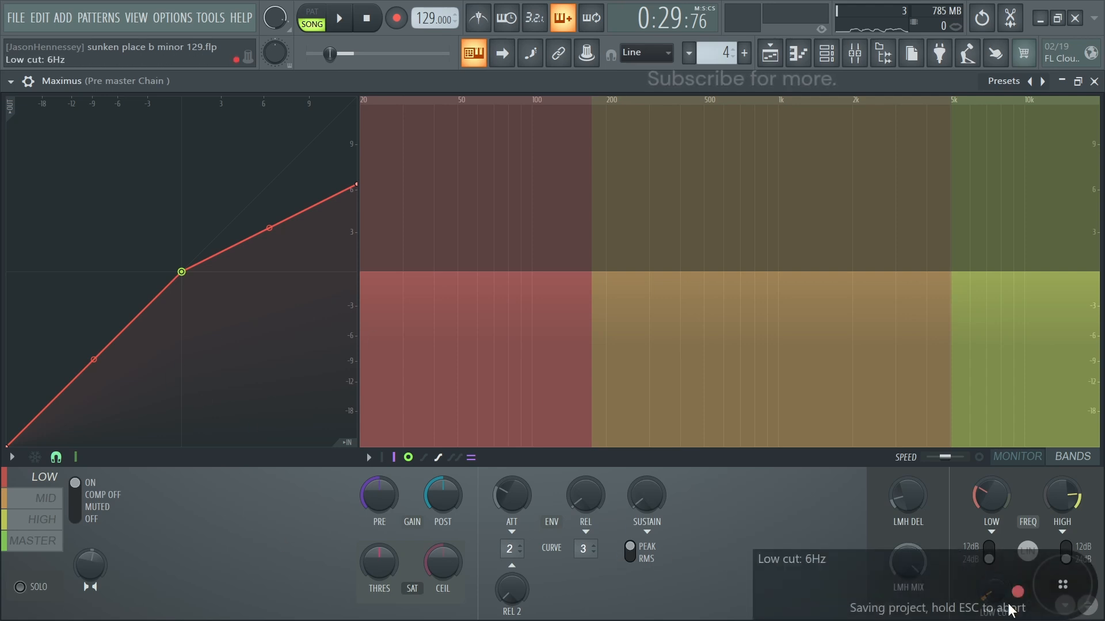
key("space")
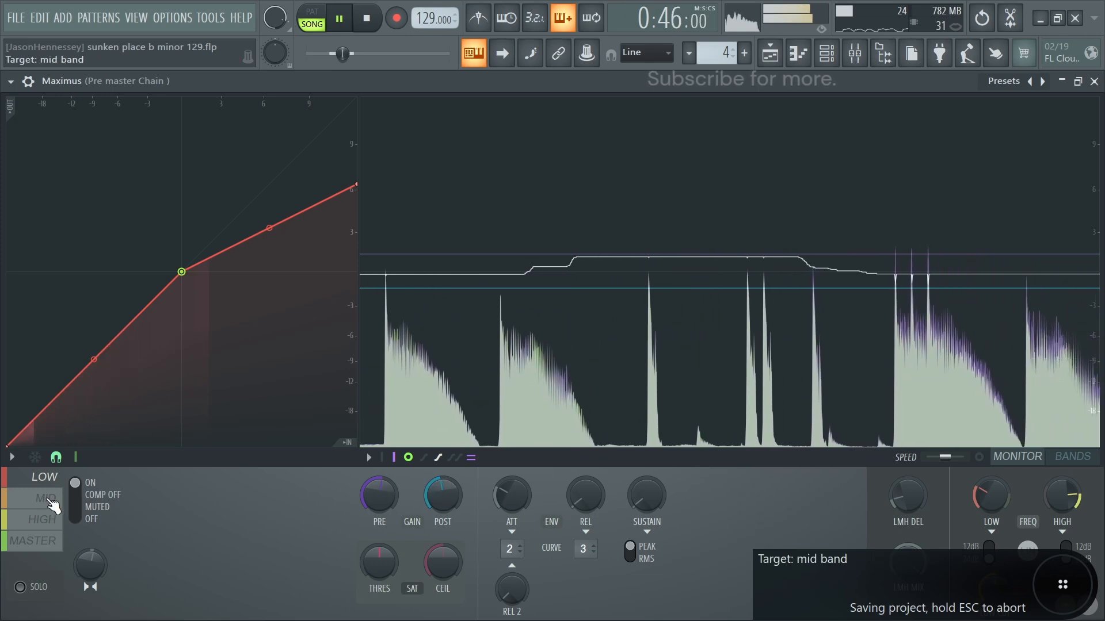
left_click(52, 502)
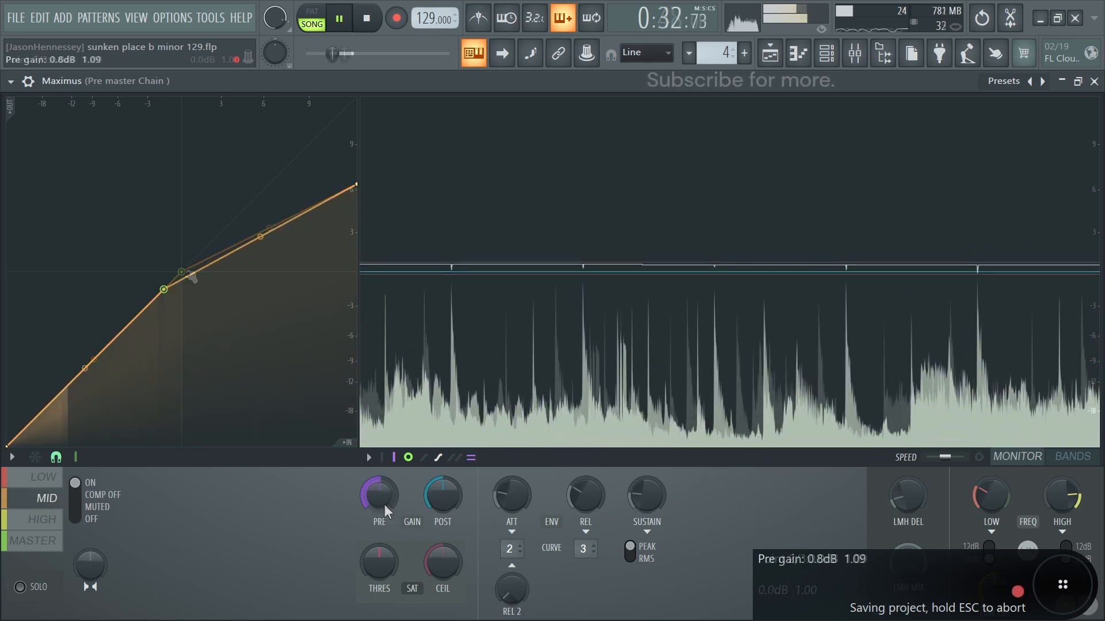
left_click_drag(442, 494, 442, 505)
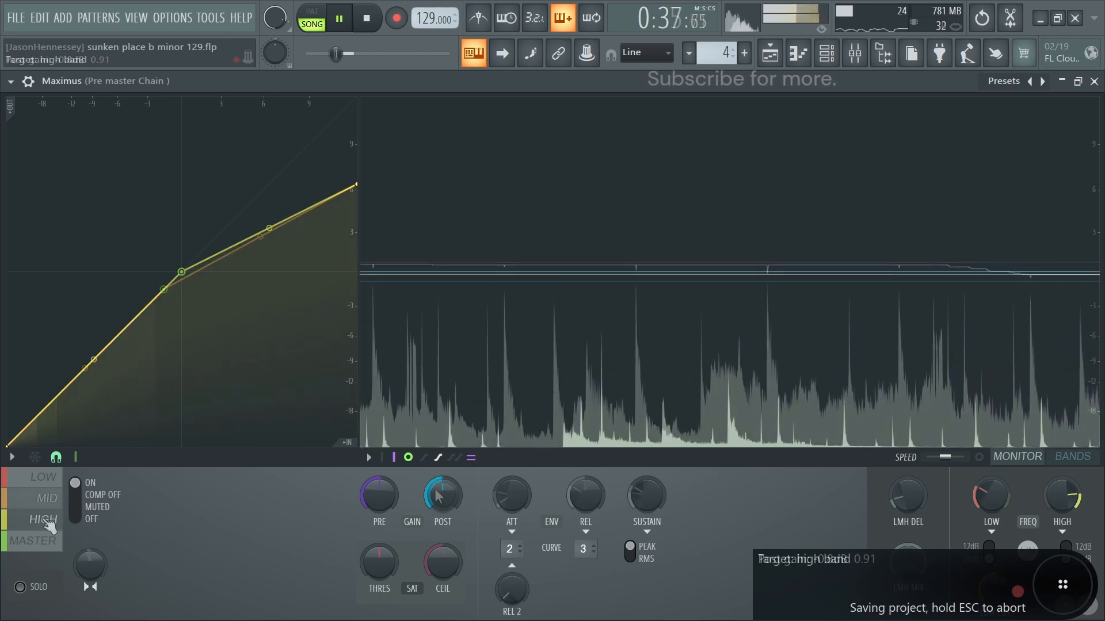
- Lower the high band's compression knee to about -11 dB, with a pre gain of 1.5 dB and a reduced post gain
left_click(49, 521)
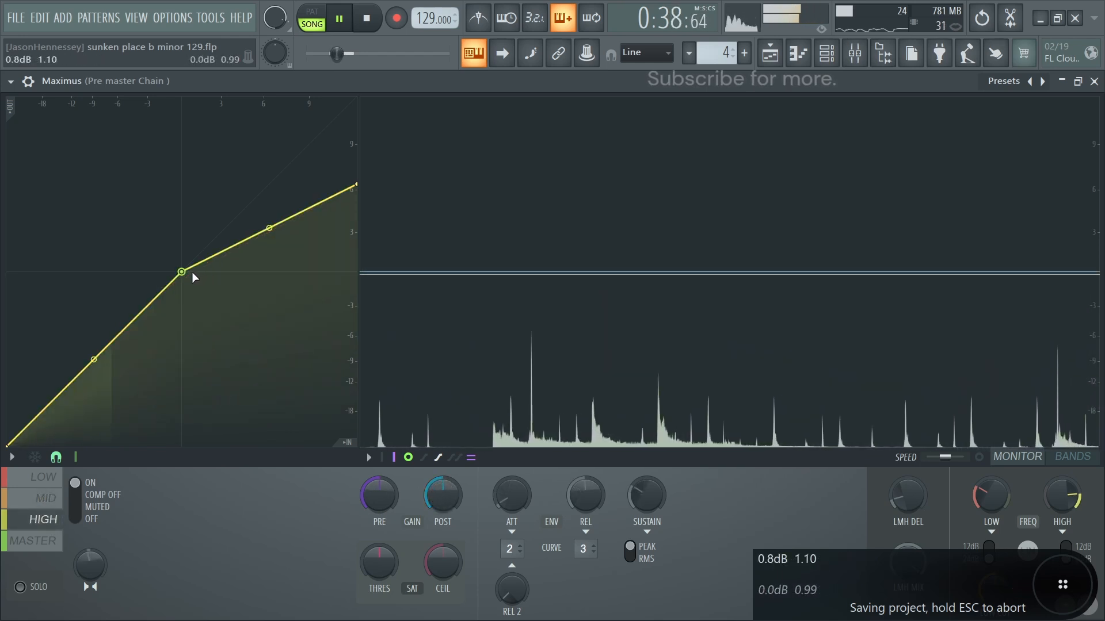
left_click_drag(182, 273, 136, 345)
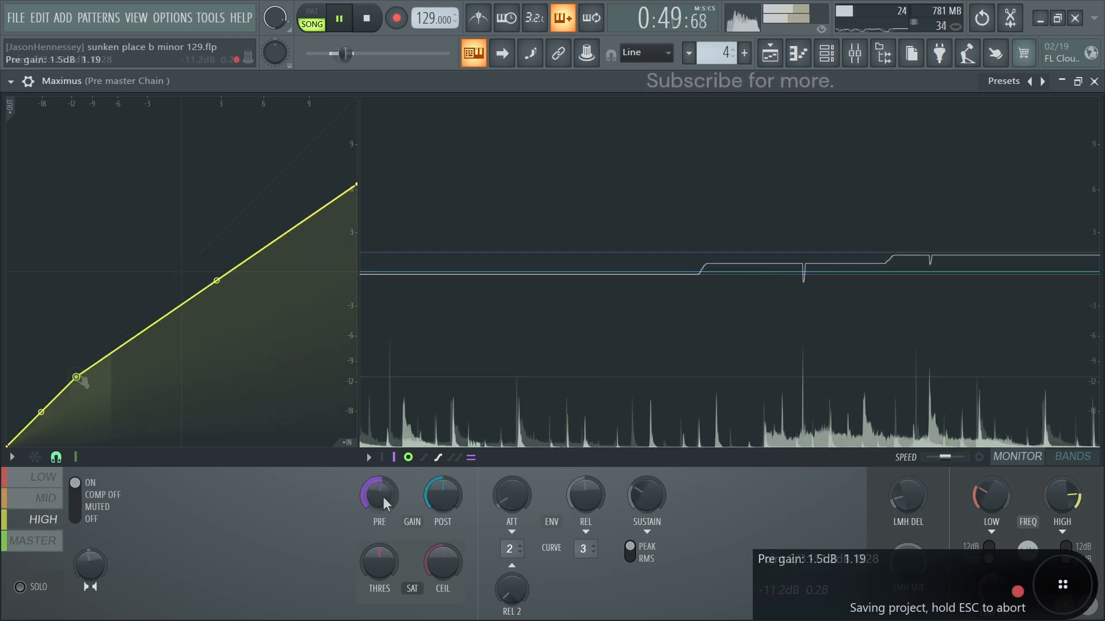
left_click_drag(443, 494, 442, 509)
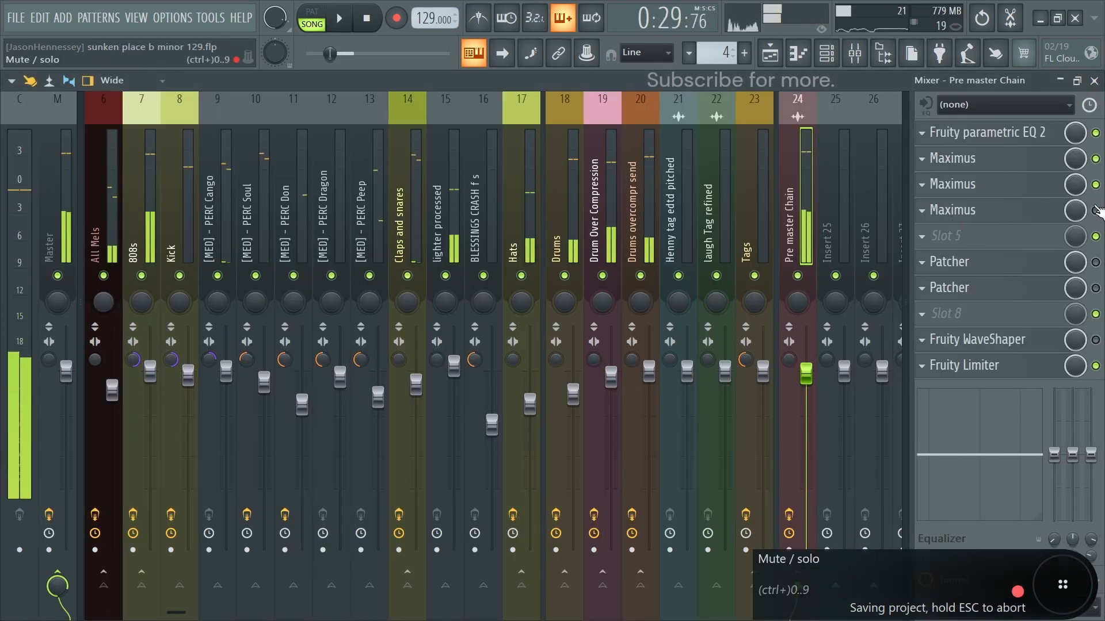
- Open the third Maximus, solo its mid band, and narrow that band by adjusting the low and high crossover frequencies
left_click(977, 214)
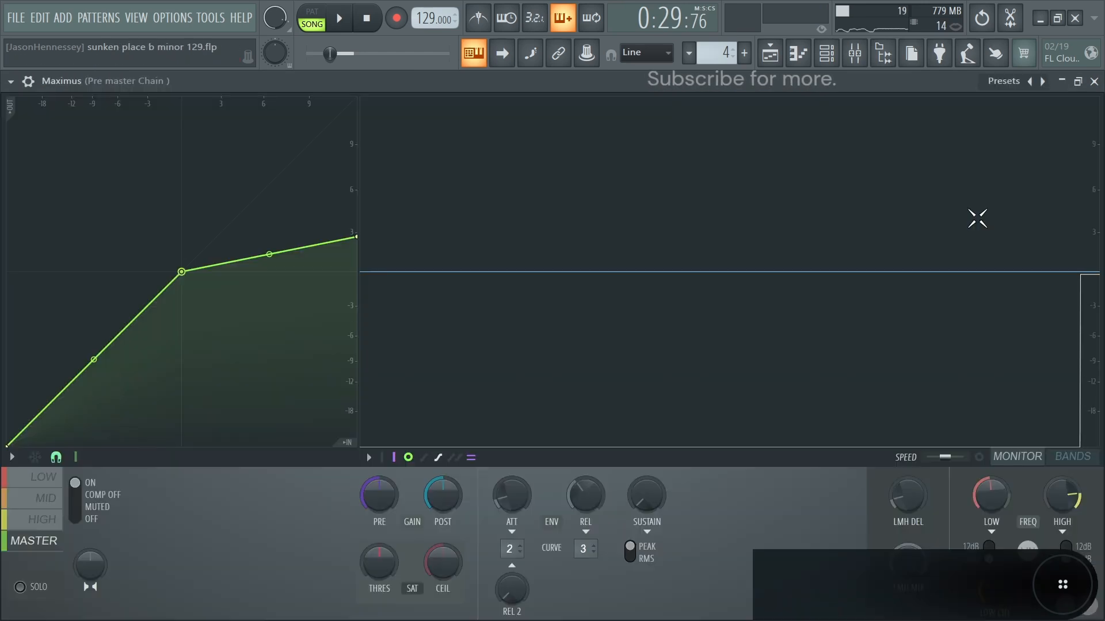
left_click(28, 504)
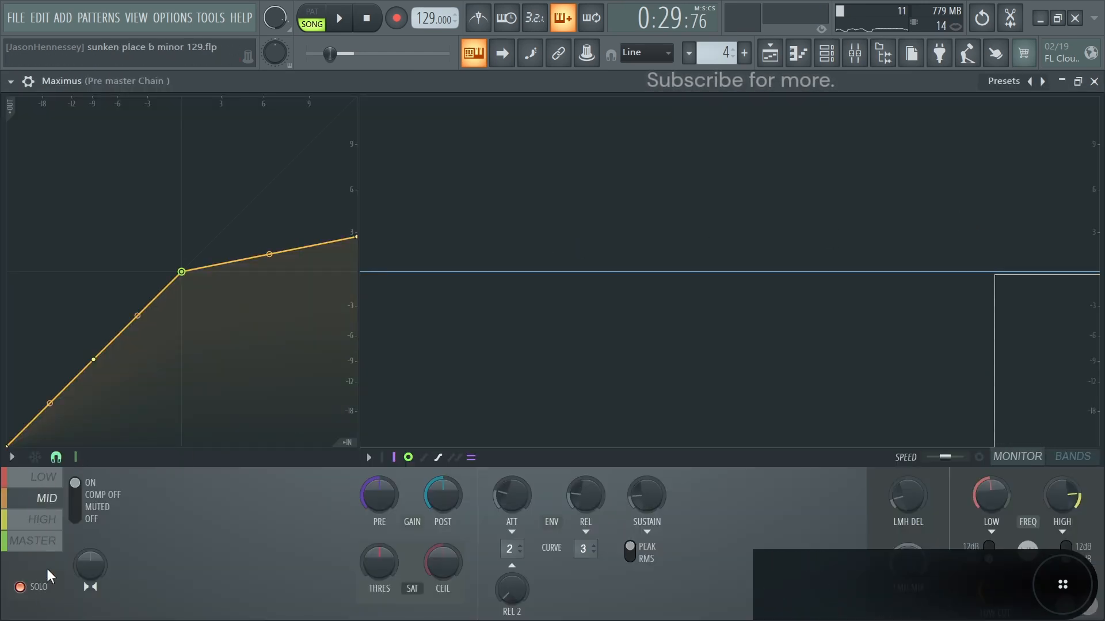
left_click(1068, 458)
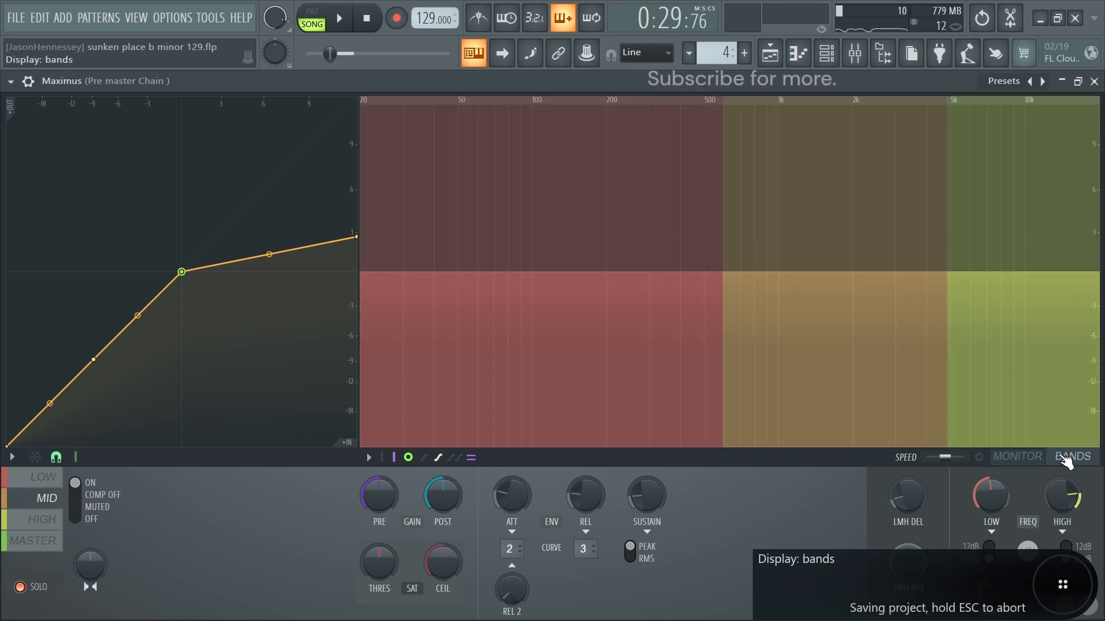
mouse_move(986, 510)
left_mouse_down()
mouse_move(986, 525)
mouse_move(986, 515)
left_mouse_up()
mouse_move(1063, 506)
left_mouse_down()
mouse_move(1063, 515)
mouse_move(1063, 506)
left_mouse_up()
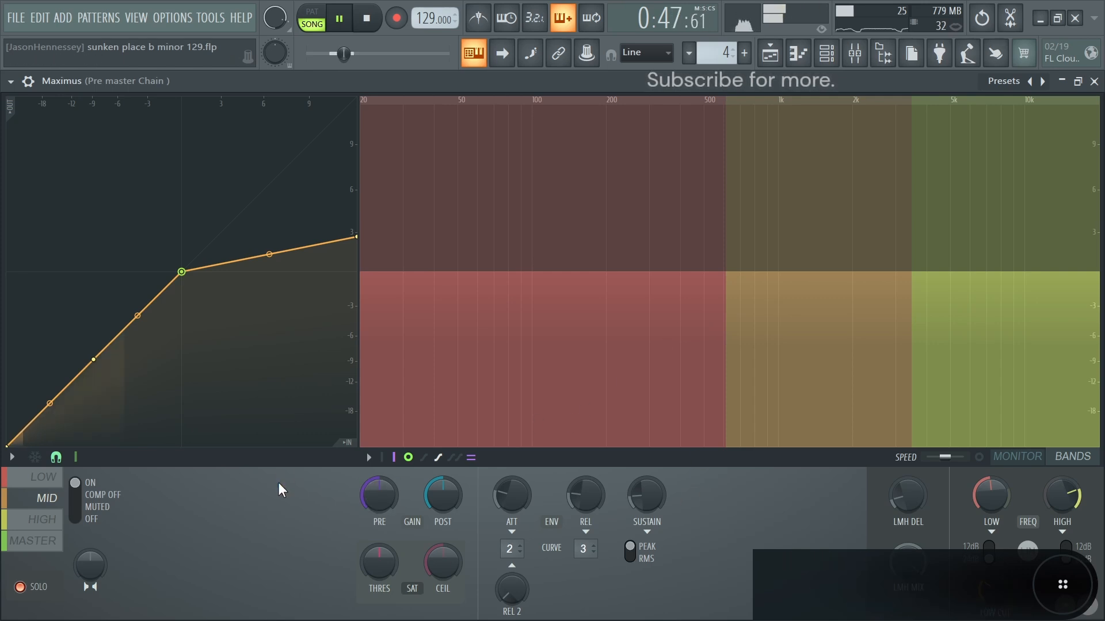
- Monitor the soloed mid band's peaks and lower the [MED] - PERC Peep track's volume in the mixer
left_click(1022, 460)
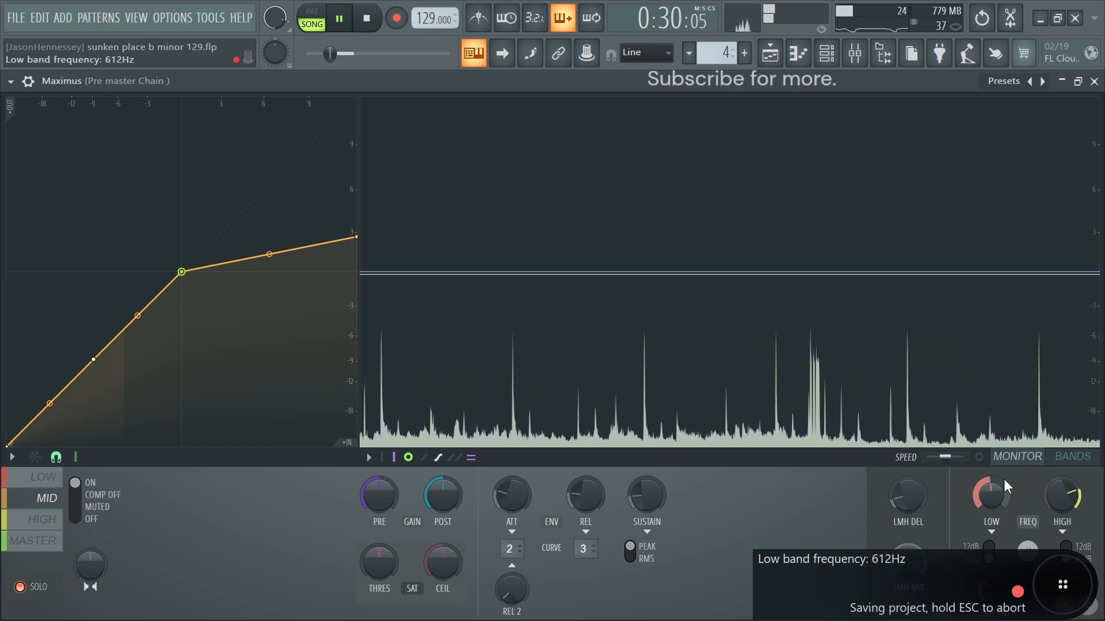
key("F9")
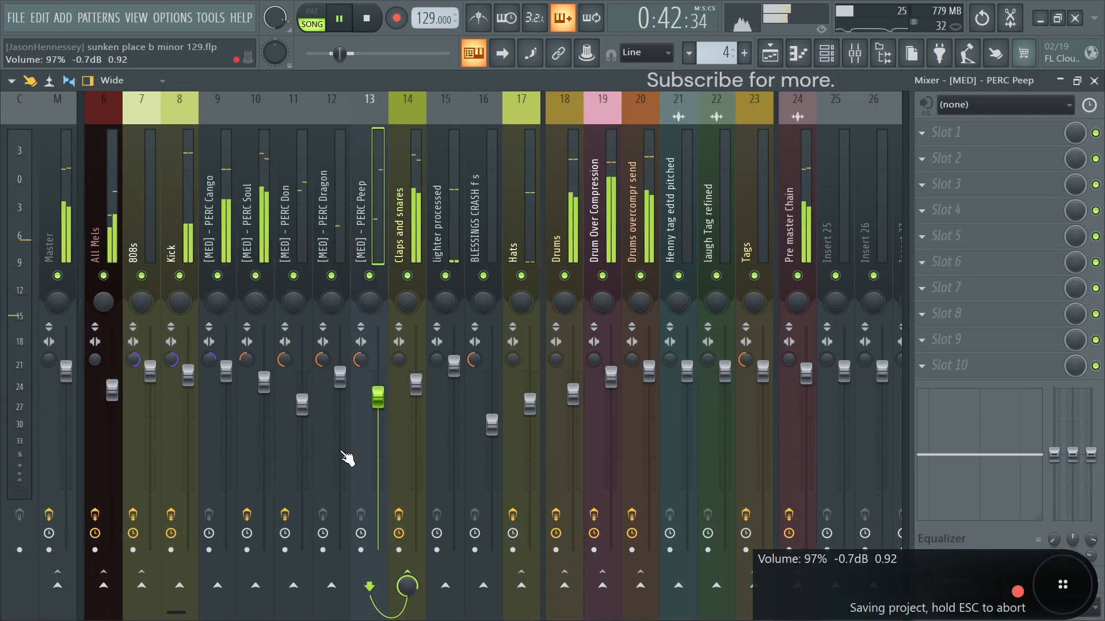
left_click_drag(380, 397, 380, 418)
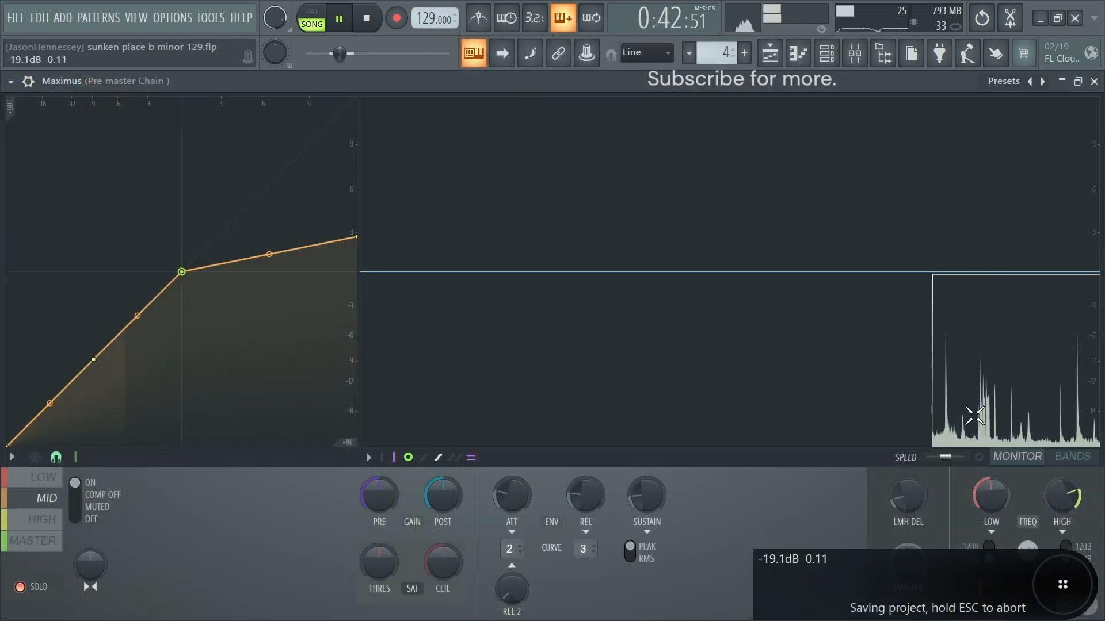
- Shape the mid band's compression curve with a knee at about -3 dB and a raised lower point, and reduce its post gain
key("space")
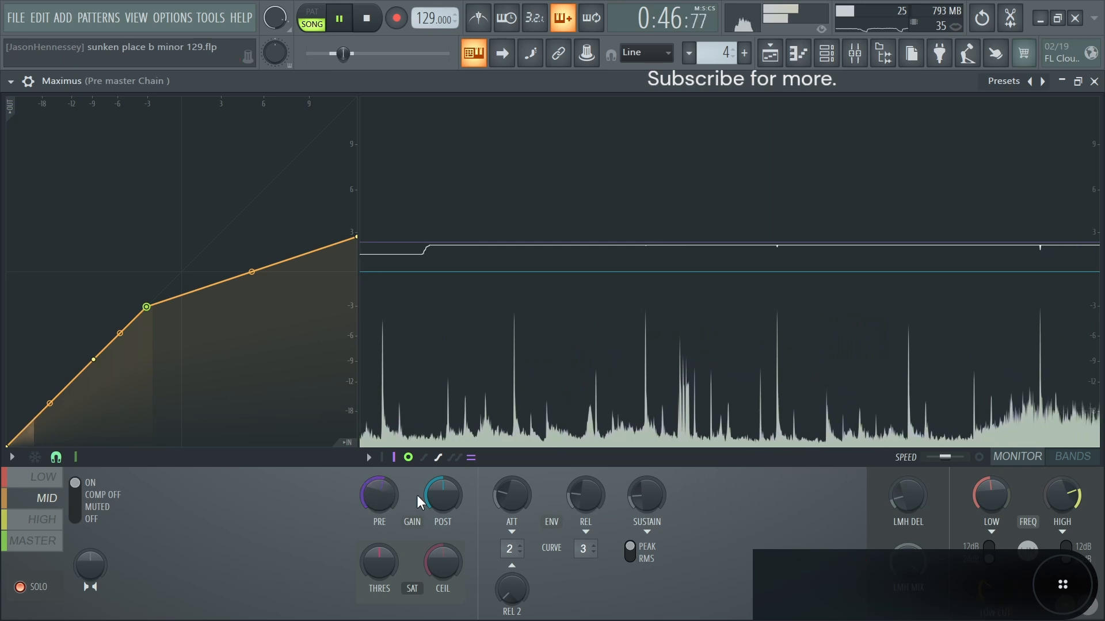
left_click_drag(446, 493, 447, 505)
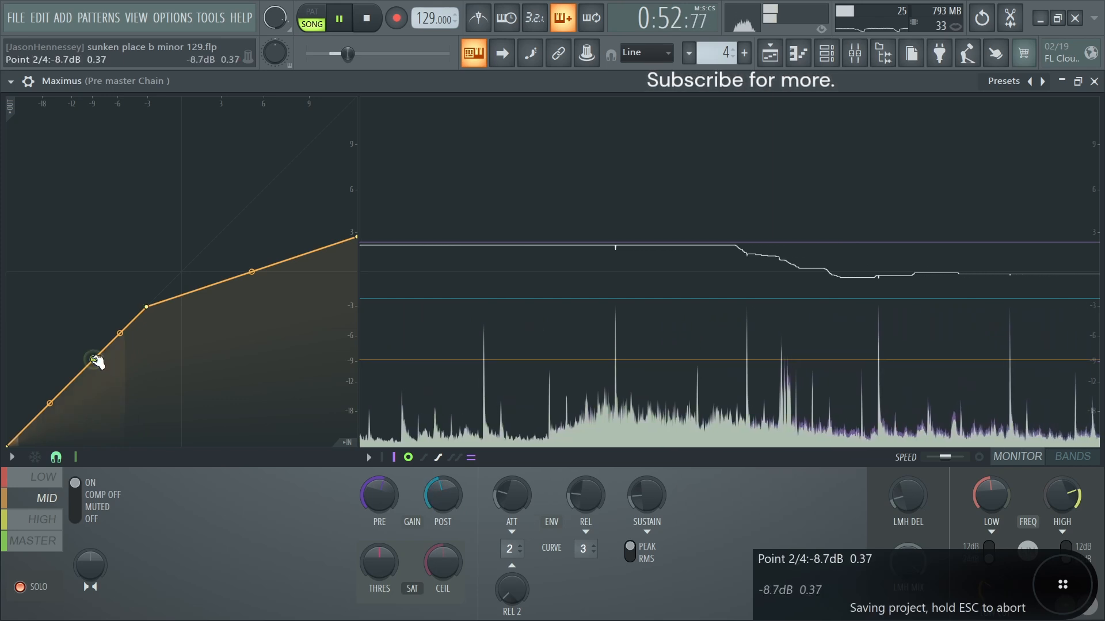
left_click_drag(96, 360, 107, 347)
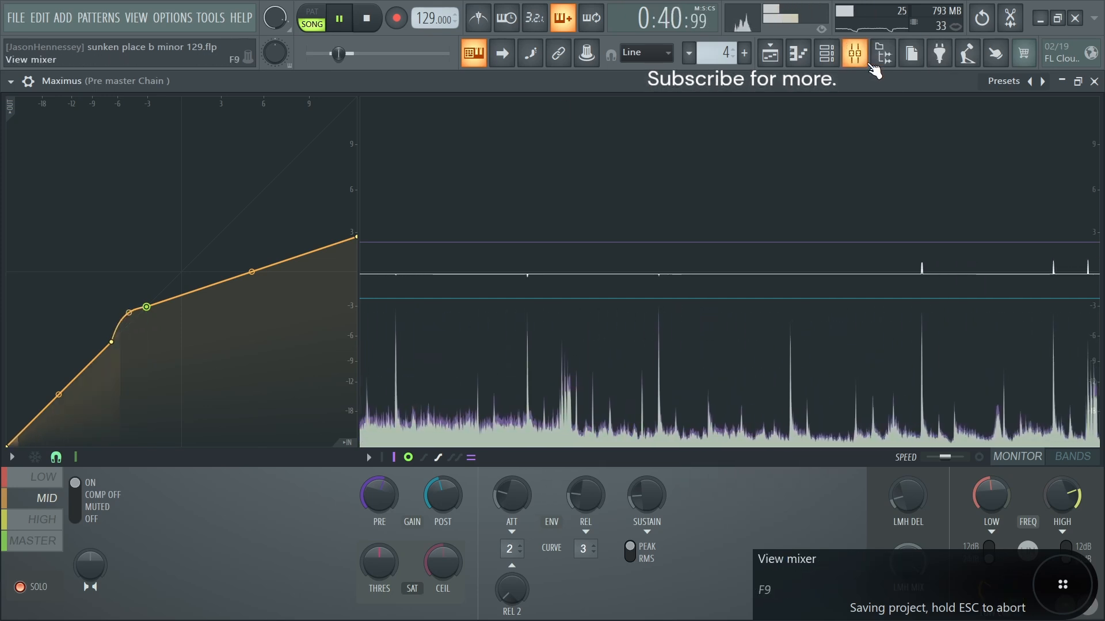
- Reduce the [MED] - PERC Peep track's mixer volume further while the song plays
left_click(855, 53)
mouse_move(378, 423)
left_mouse_down()
mouse_move(386, 451)
mouse_move(386, 441)
left_mouse_up()
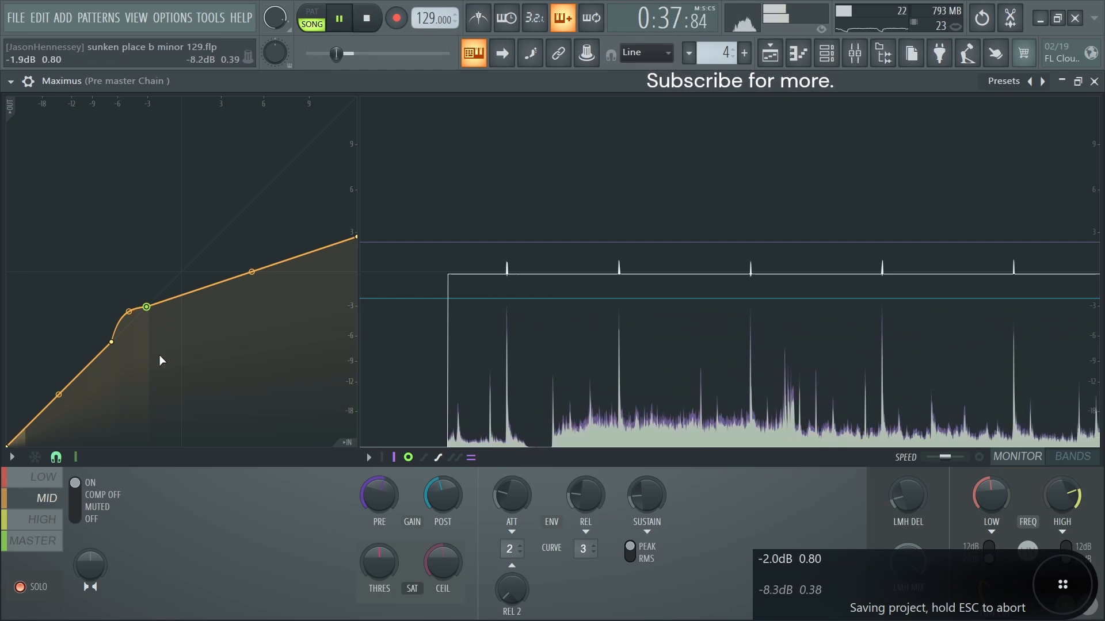
- Lower the high band's compression knee to about -9 dB, raise the master band's pre gain slightly, and close Maximus
left_click(41, 520)
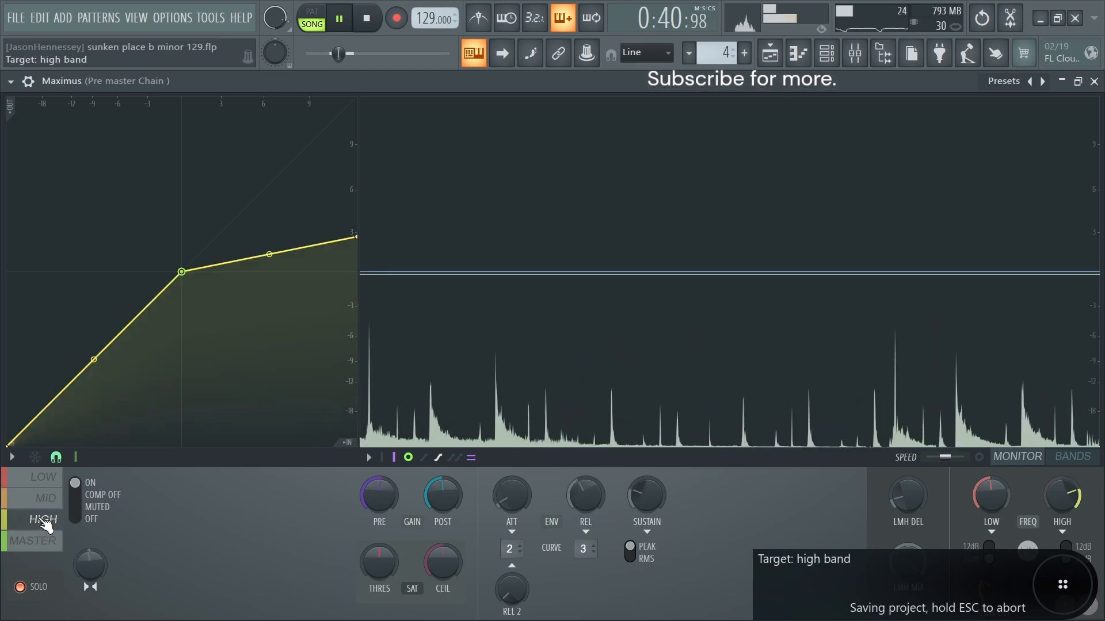
left_click_drag(182, 272, 94, 359)
left_click(40, 545)
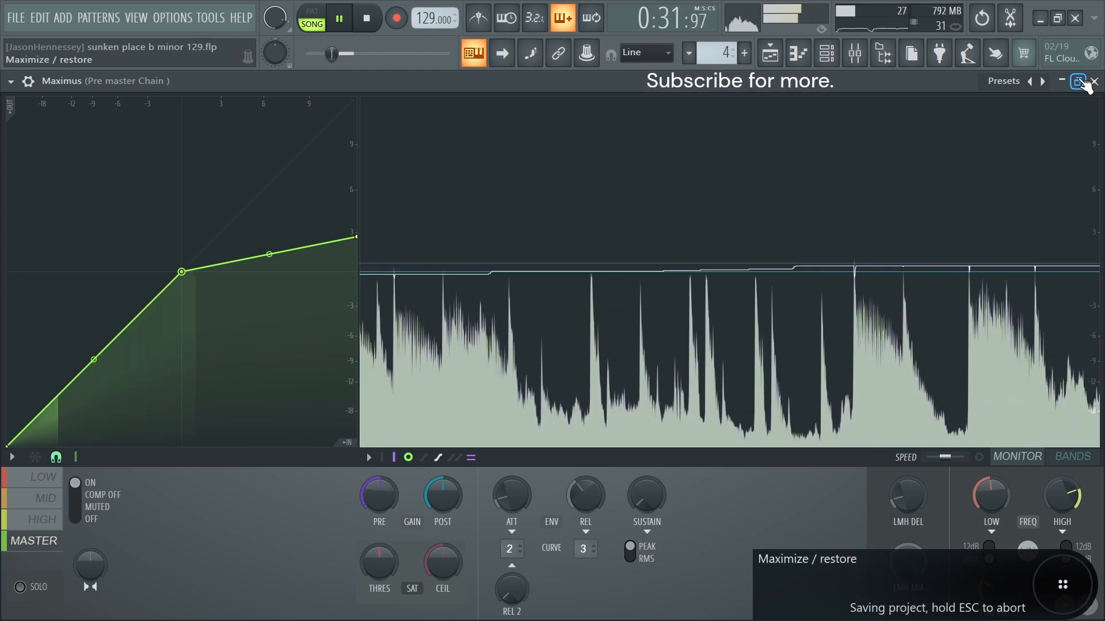
left_click(1094, 82)
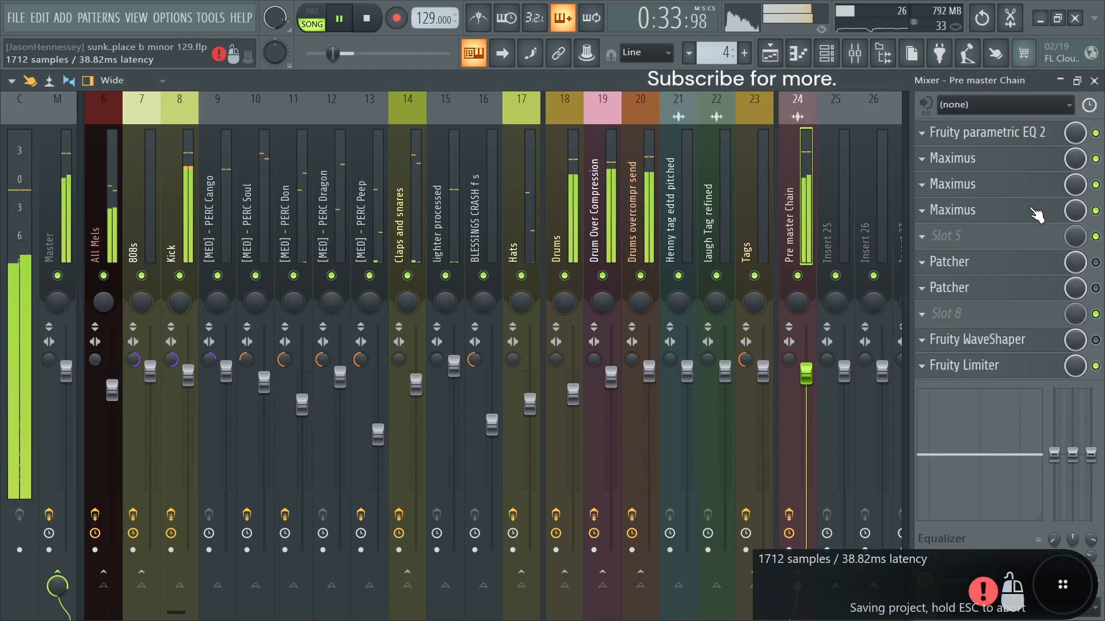
- Stop playback, enable both Patcher effects on the Pre master Chain, and open the first one's stereo controls
key("space")
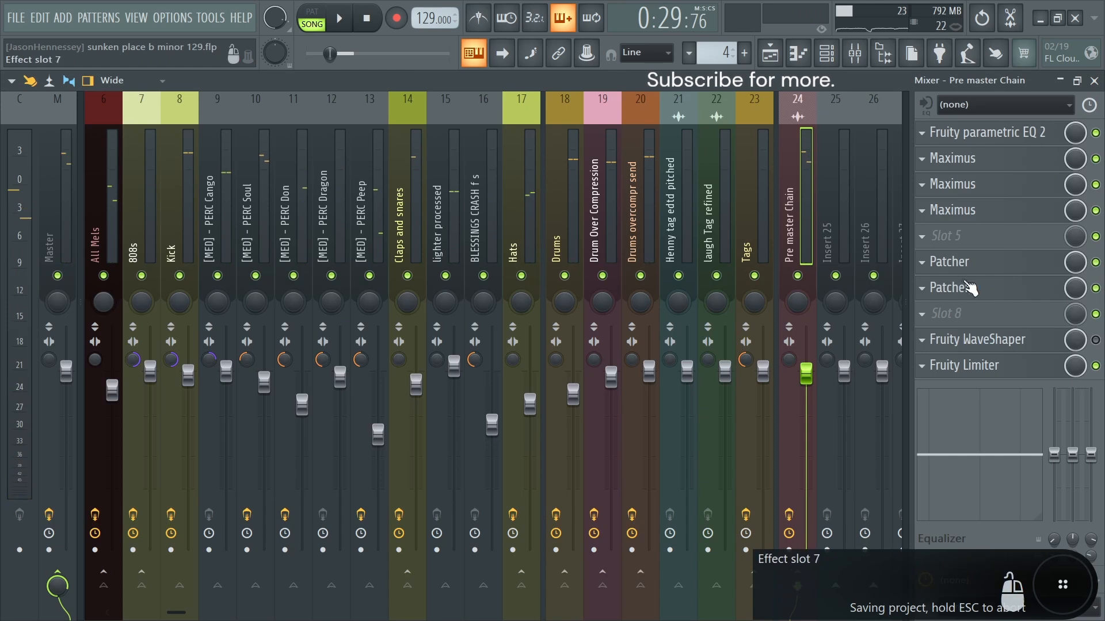
left_click(966, 270)
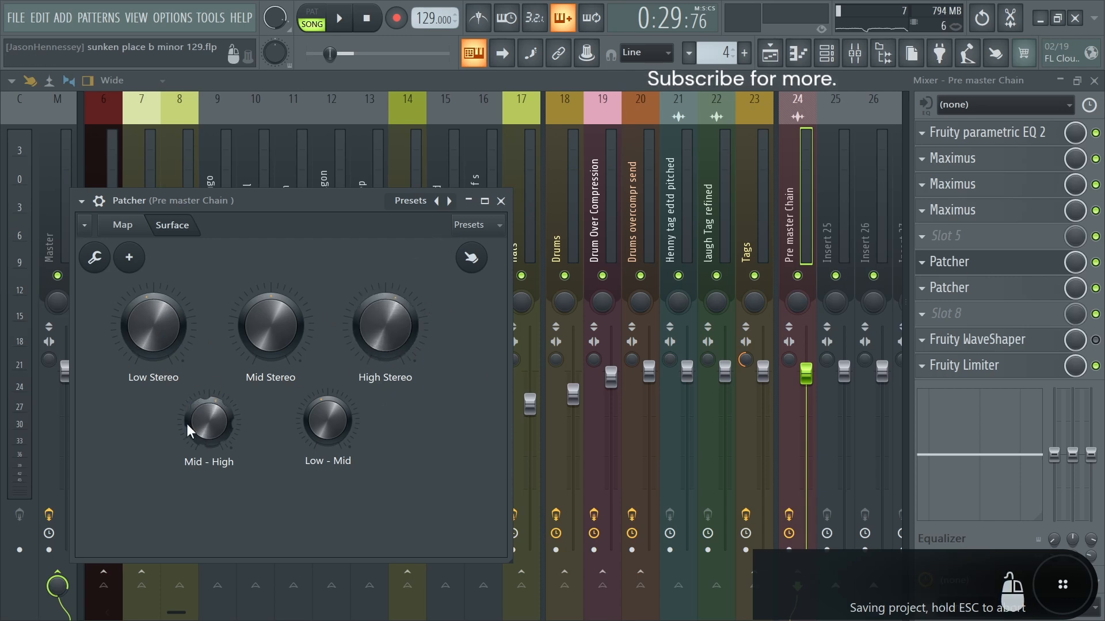
- Open the second Patcher's map and examine its SIDE equalizer curve while the song plays
left_click(977, 290)
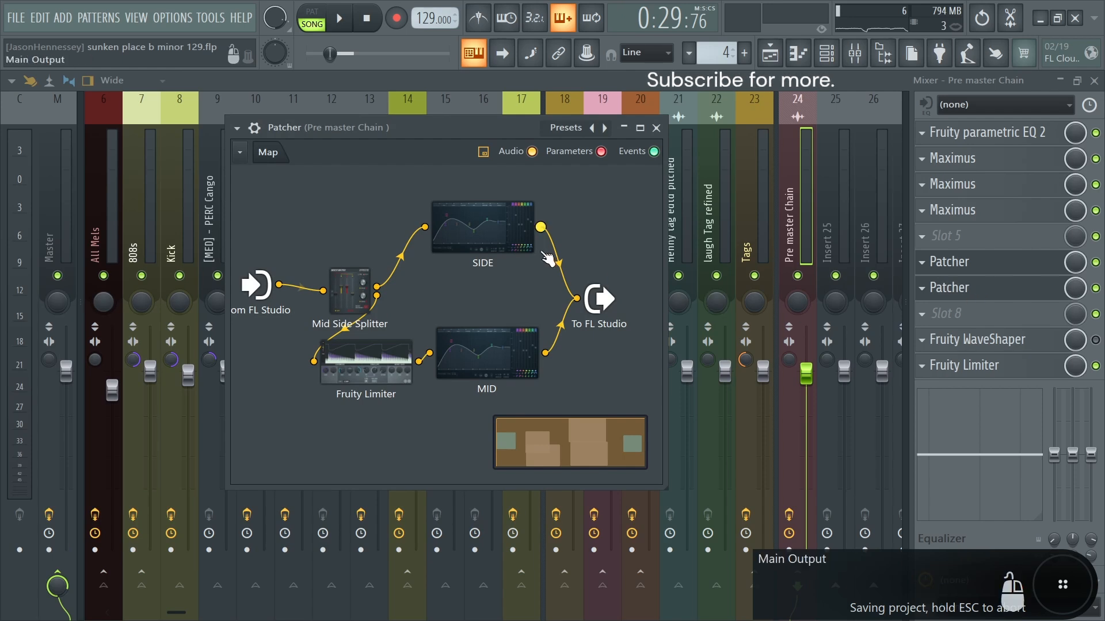
left_click(506, 244)
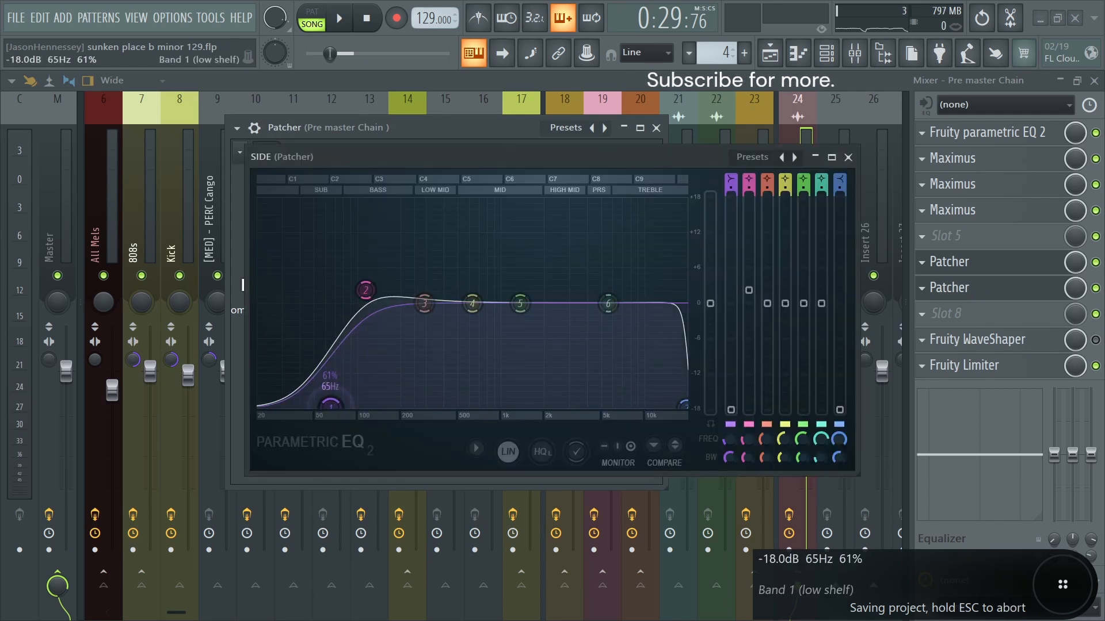
key("space")
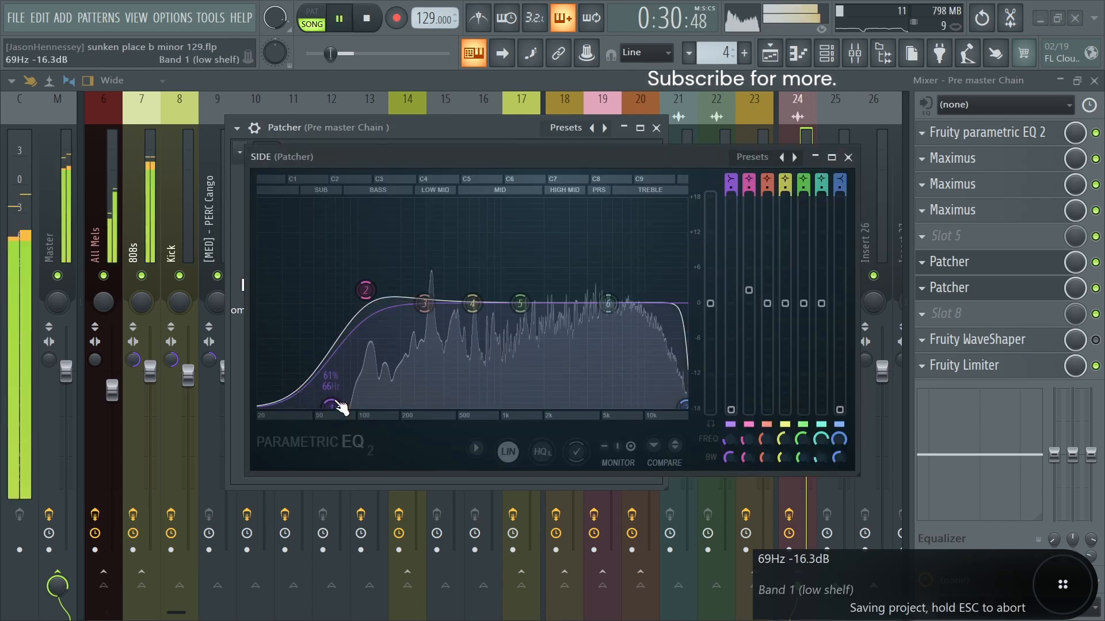
left_click(848, 157)
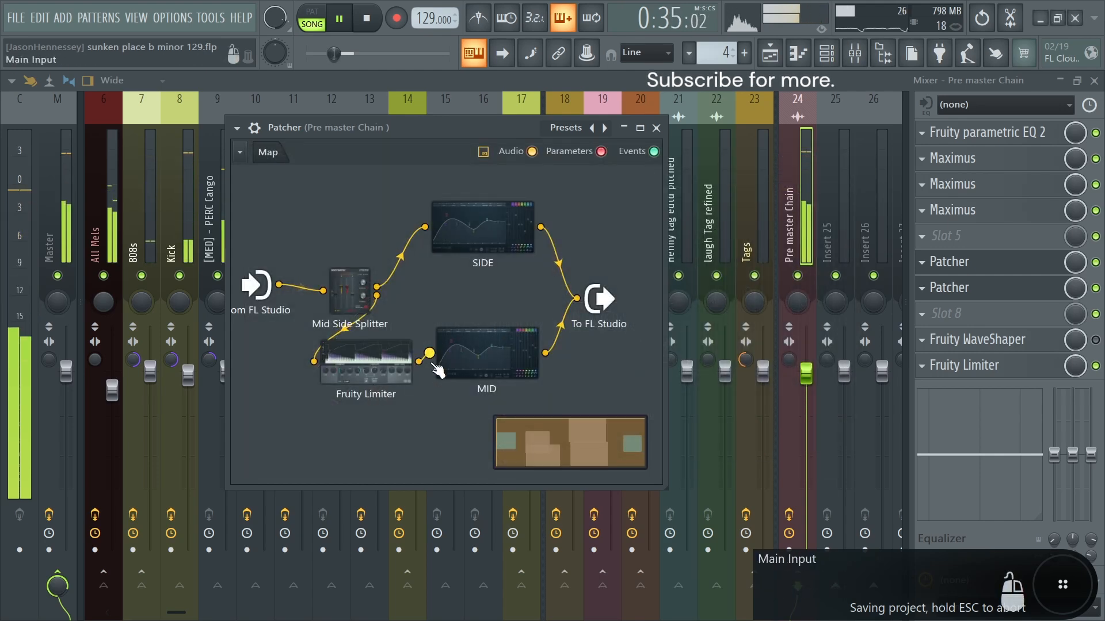
- Examine the Fruity Limiter in the Patcher's mid path, and open the MID equalizer
left_click(365, 361)
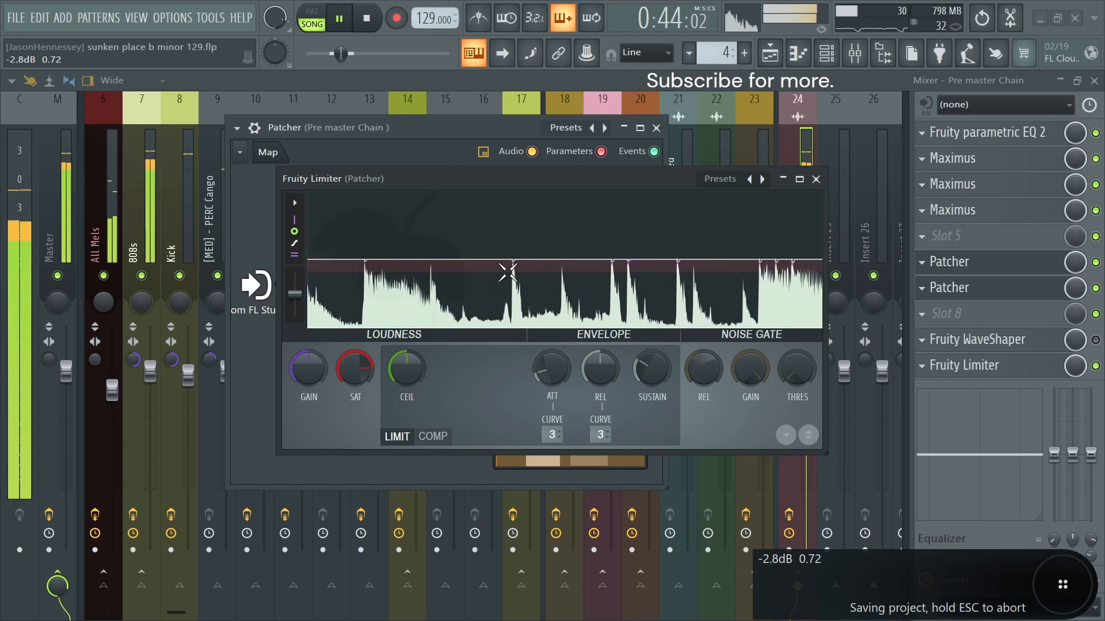
left_click(816, 179)
double_click(477, 357)
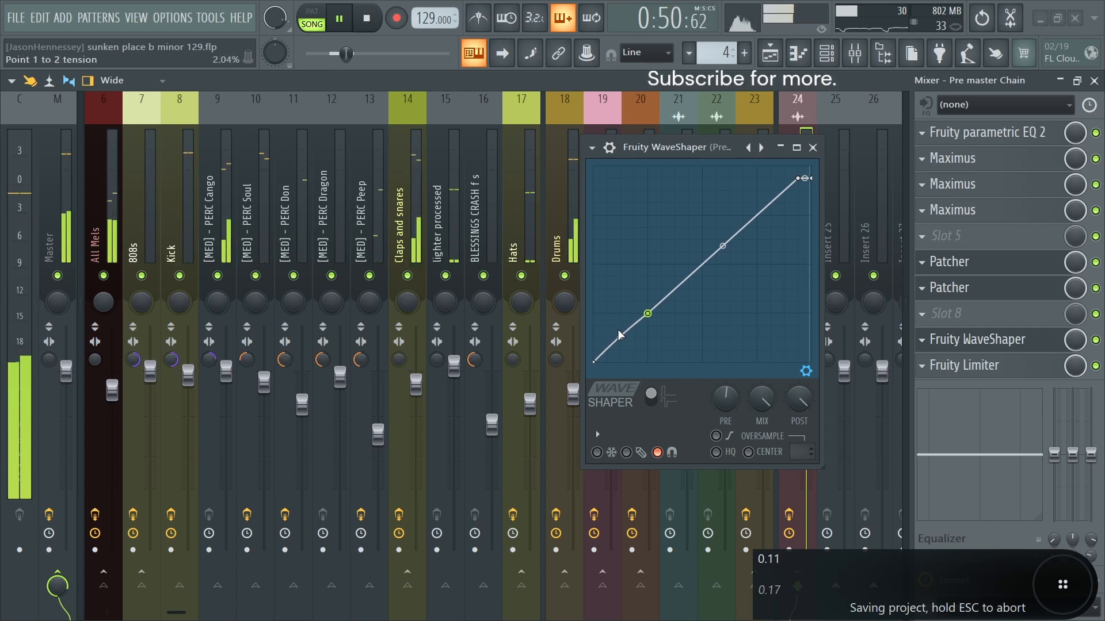
- Close Fruity WaveShaper, and open the Fruity Limiter at the end of the Pre master Chain to adjust its gain
left_click(812, 148)
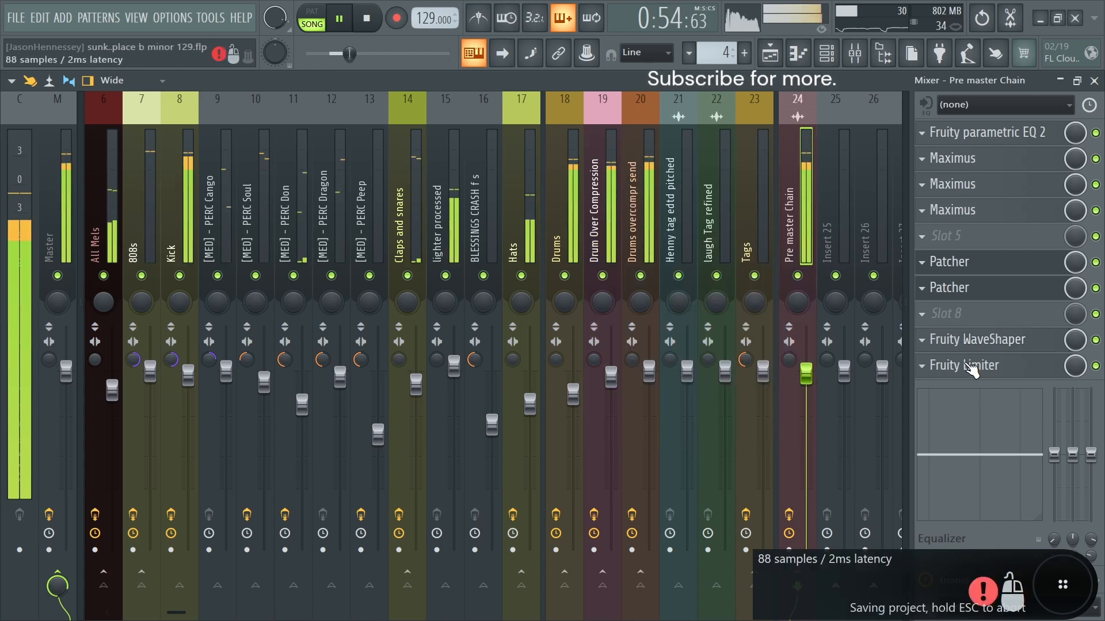
left_click(949, 366)
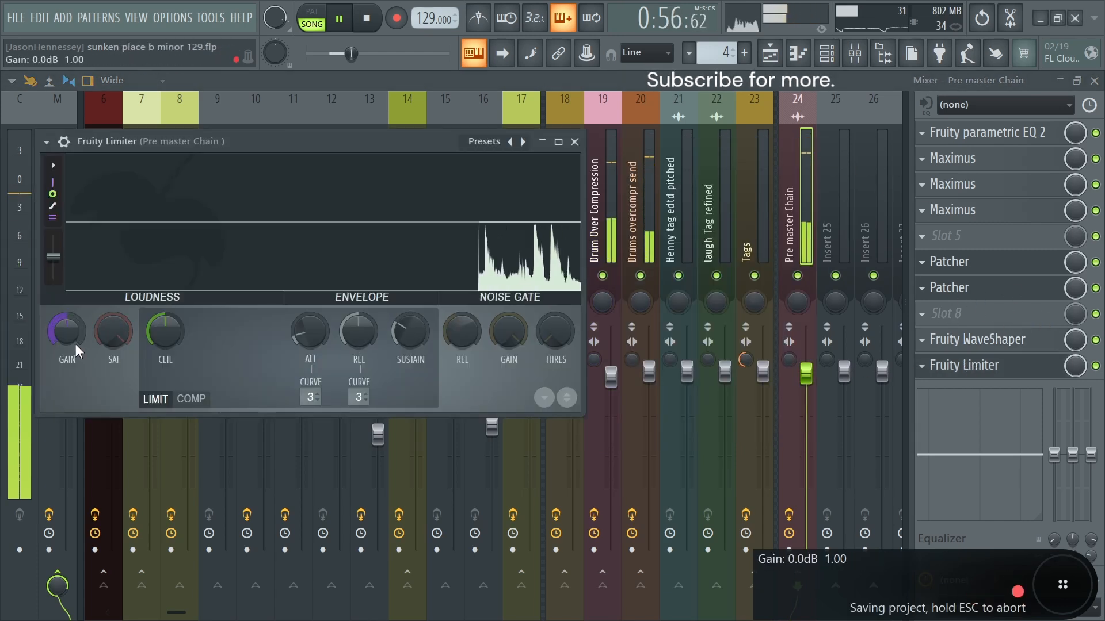
left_click_drag(75, 339, 76, 343)
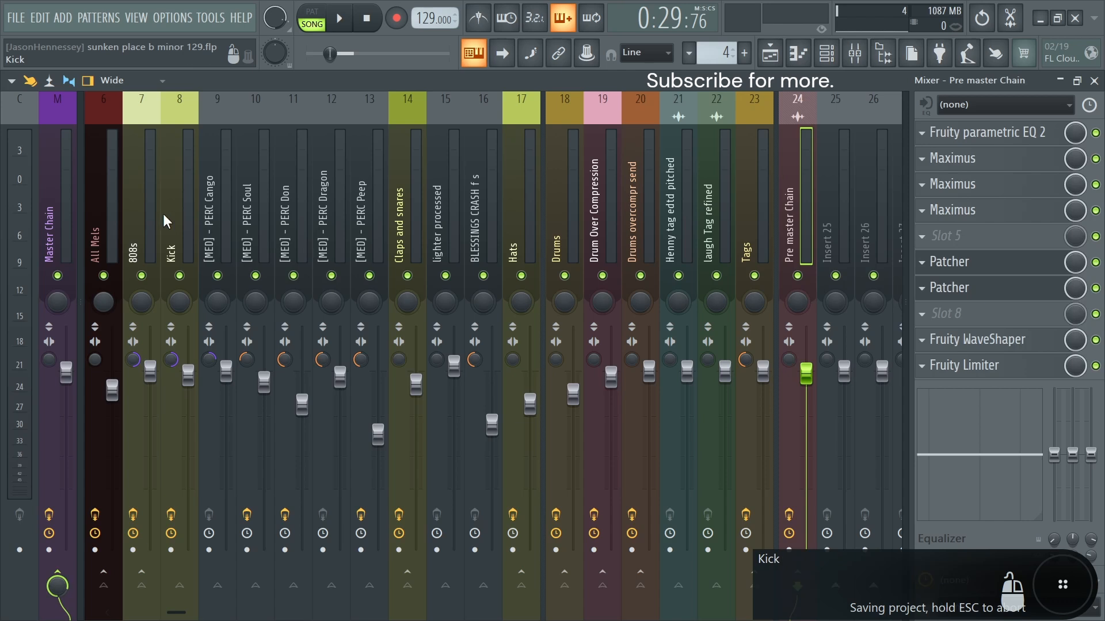
- Review the Master Chain track's equalizer, compressor and limiter settings, and try the first Fruity Compressor's mix level
left_click(49, 244)
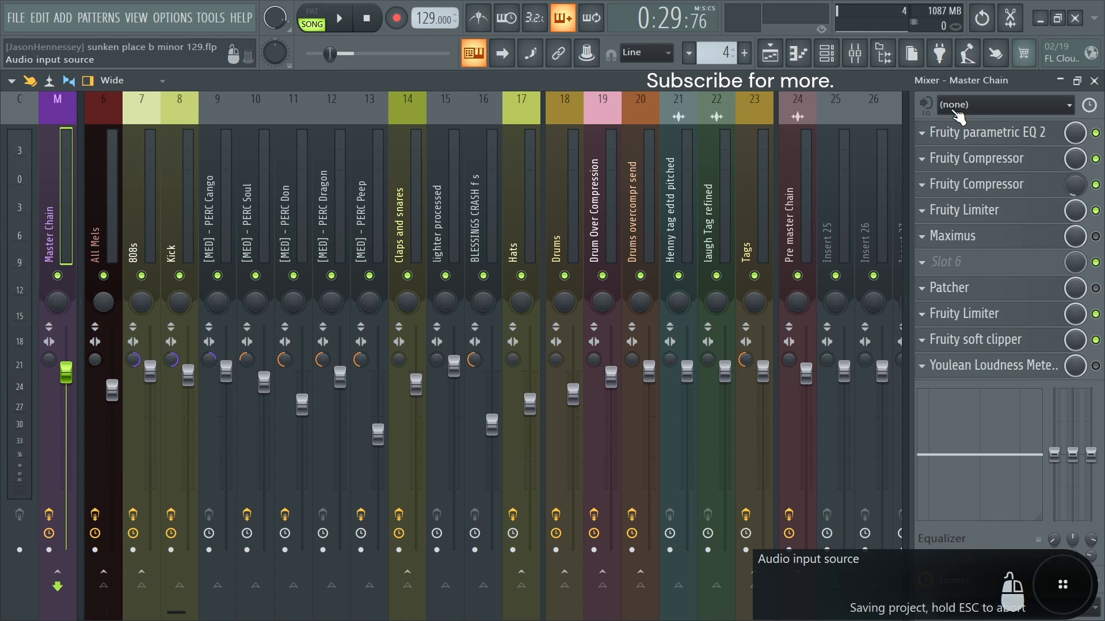
left_click(978, 132)
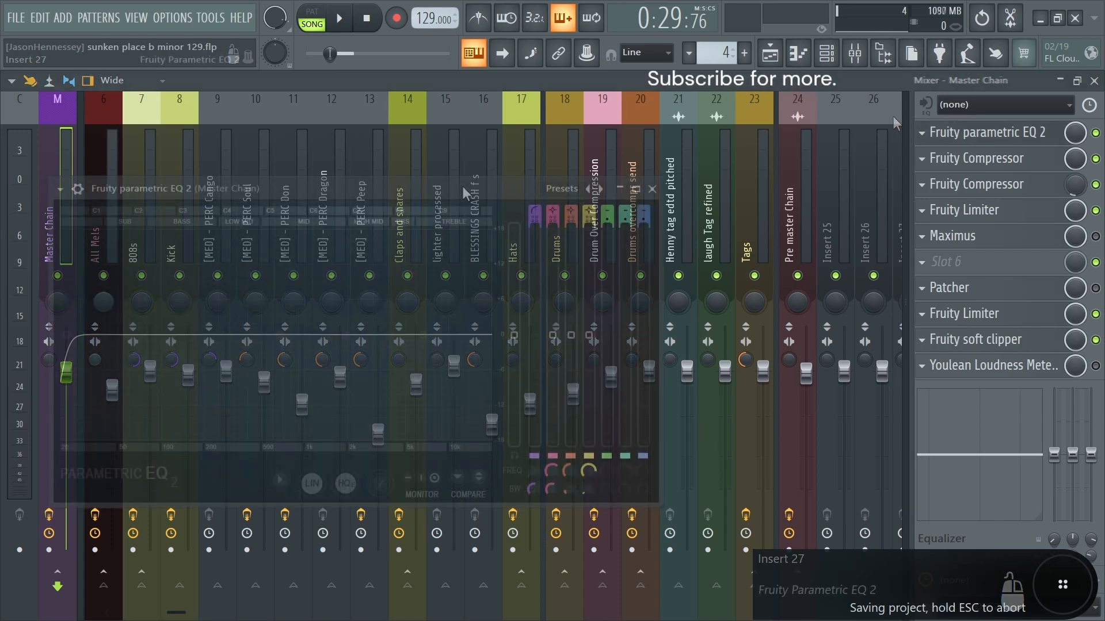
left_click_drag(465, 184, 637, 135)
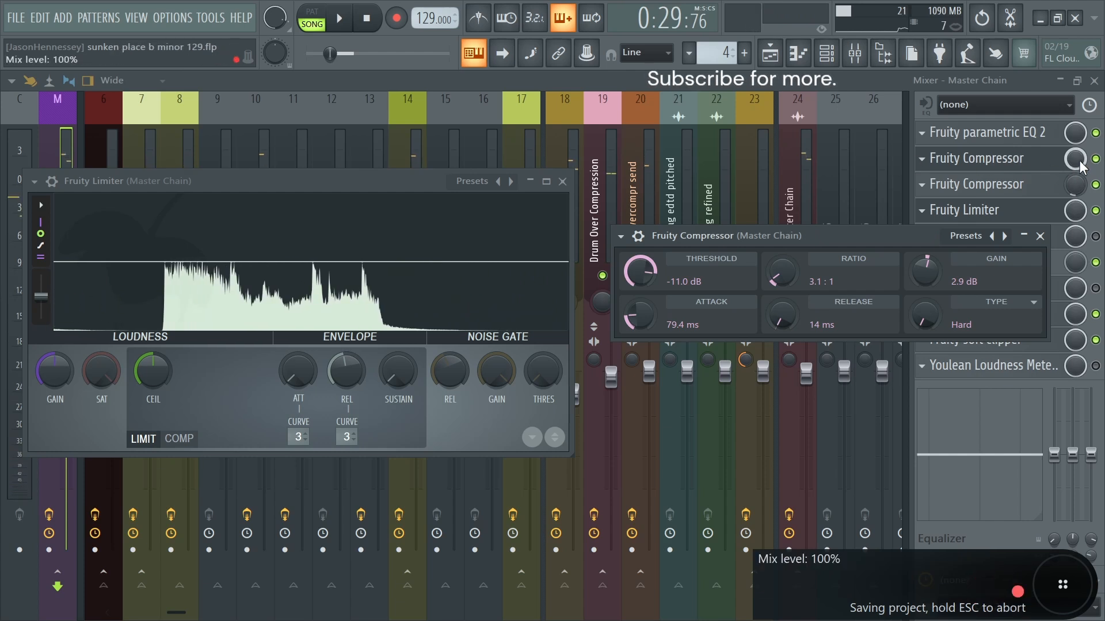
left_click_drag(1079, 165, 1079, 187)
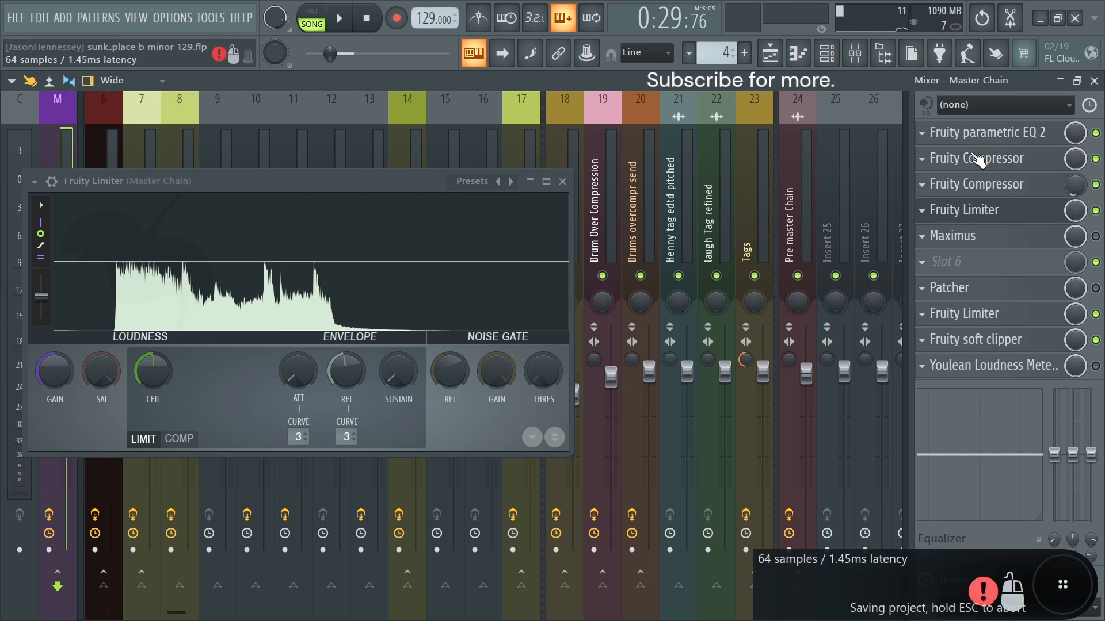
- Open the Master Chain's first Fruity Compressor and listen to its effect at 100% mix while the song plays
left_click(956, 159)
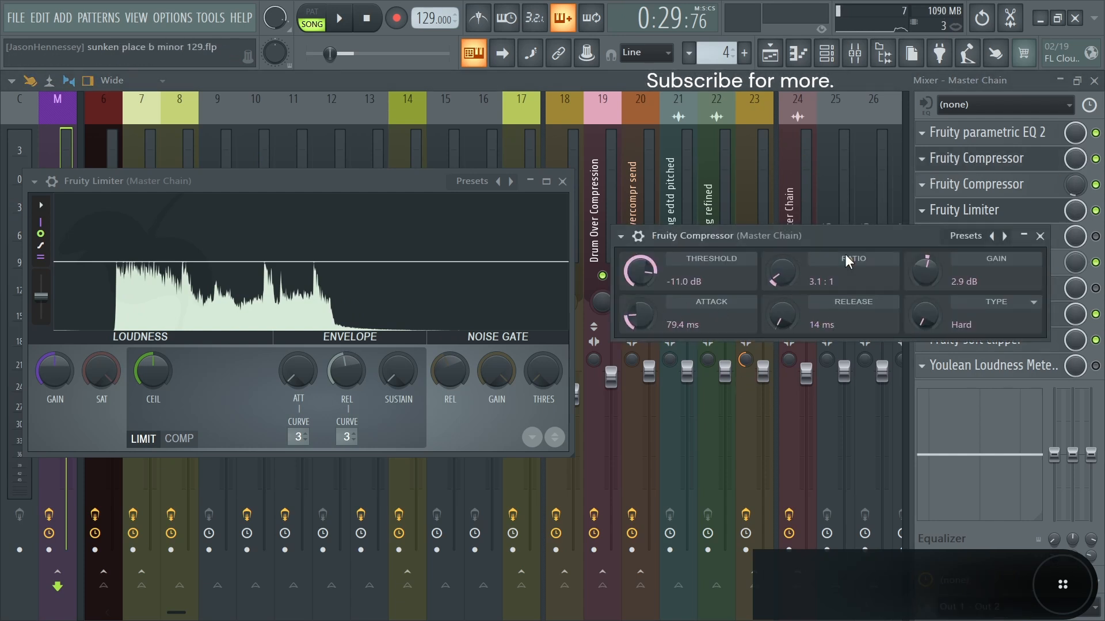
key("ctrl+s")
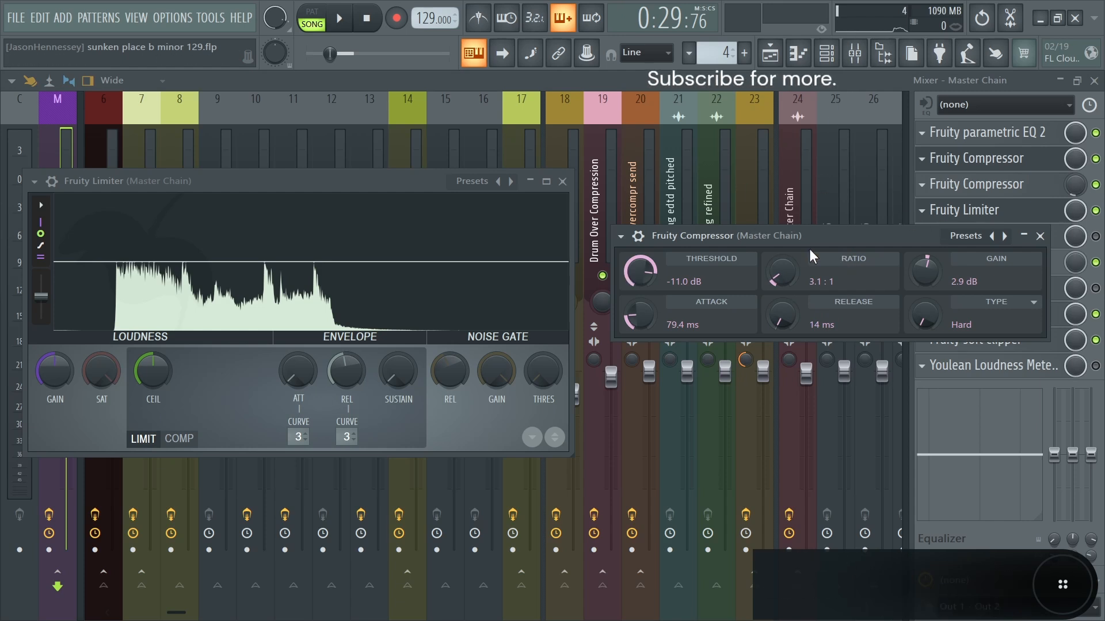
left_click_drag(857, 235, 831, 222)
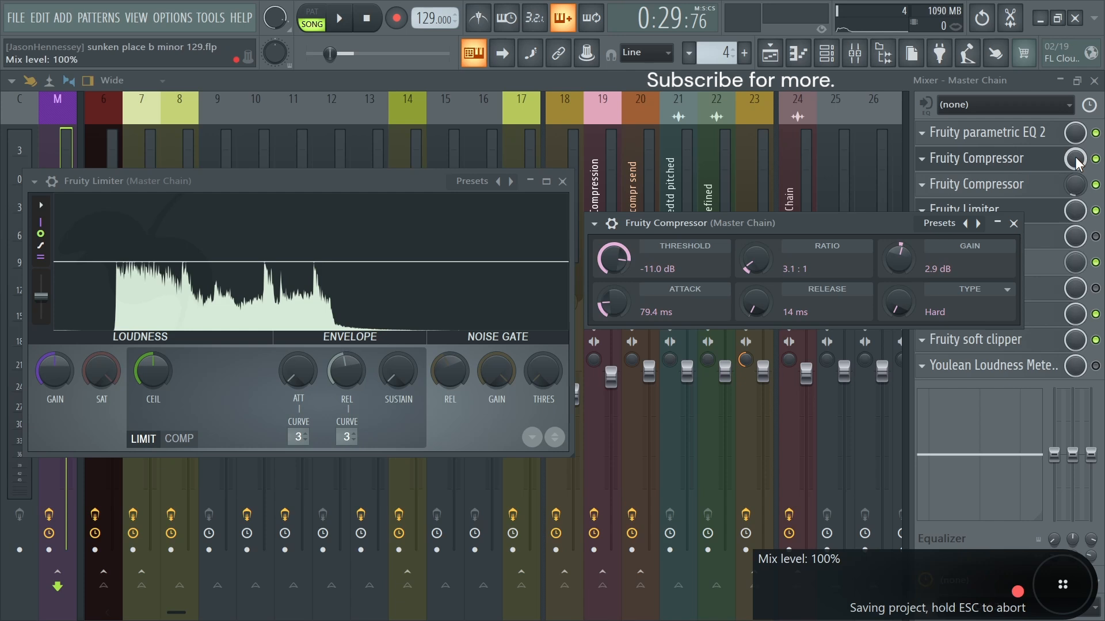
key("space")
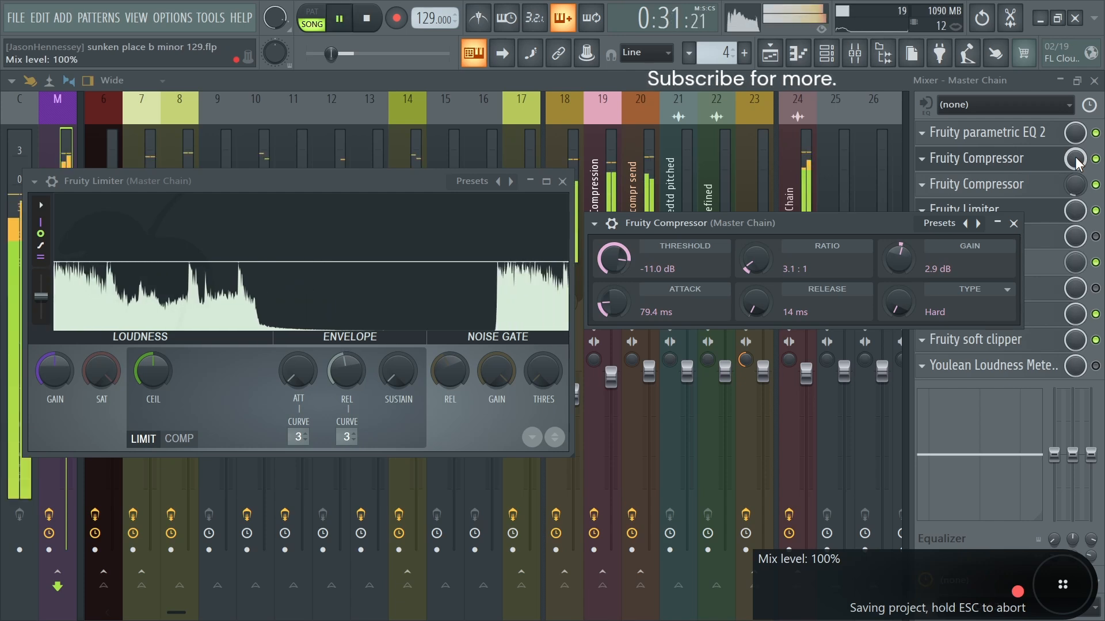
left_click_drag(1075, 157, 1074, 160)
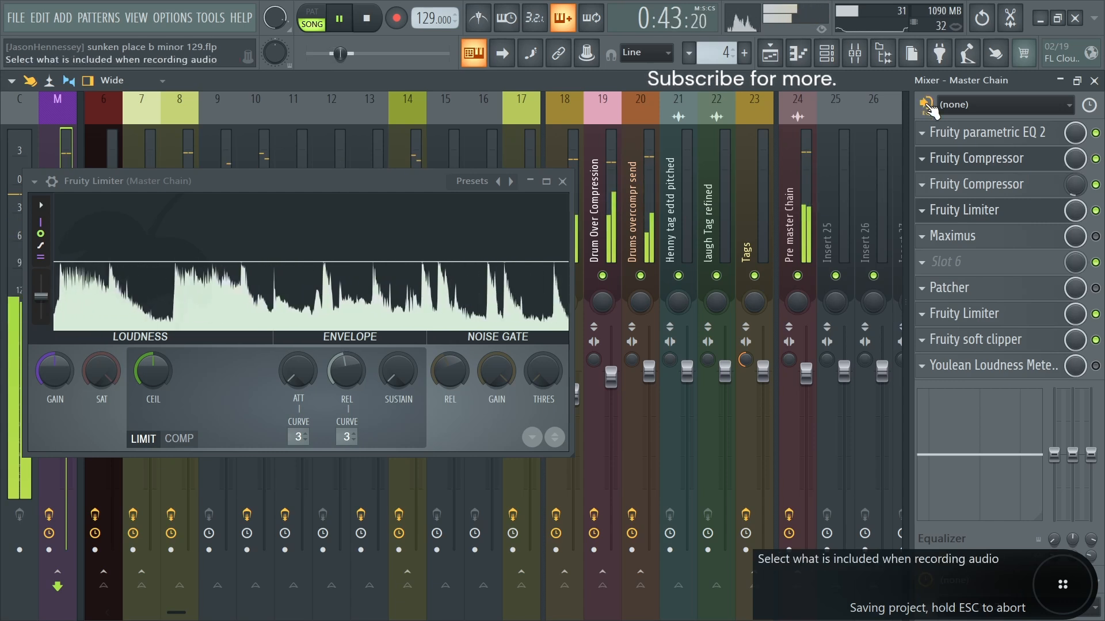
key("space")
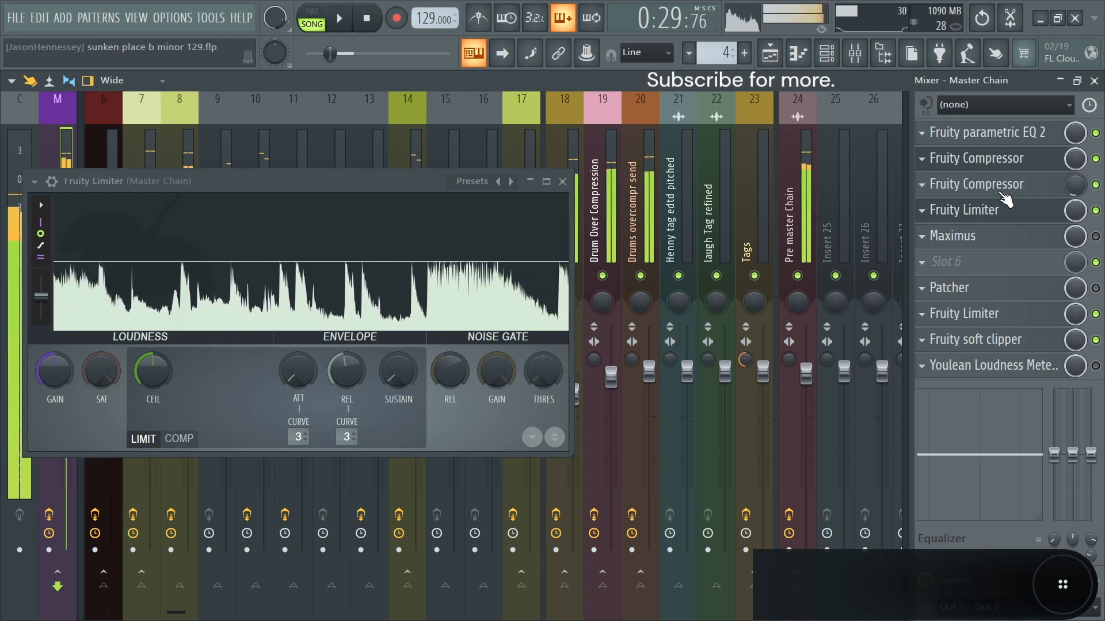
- Open the second Fruity Compressor and try low mix levels between 5% and 9%, listening to the song for comparison
left_click(1004, 190)
left_click_drag(736, 224, 809, 219)
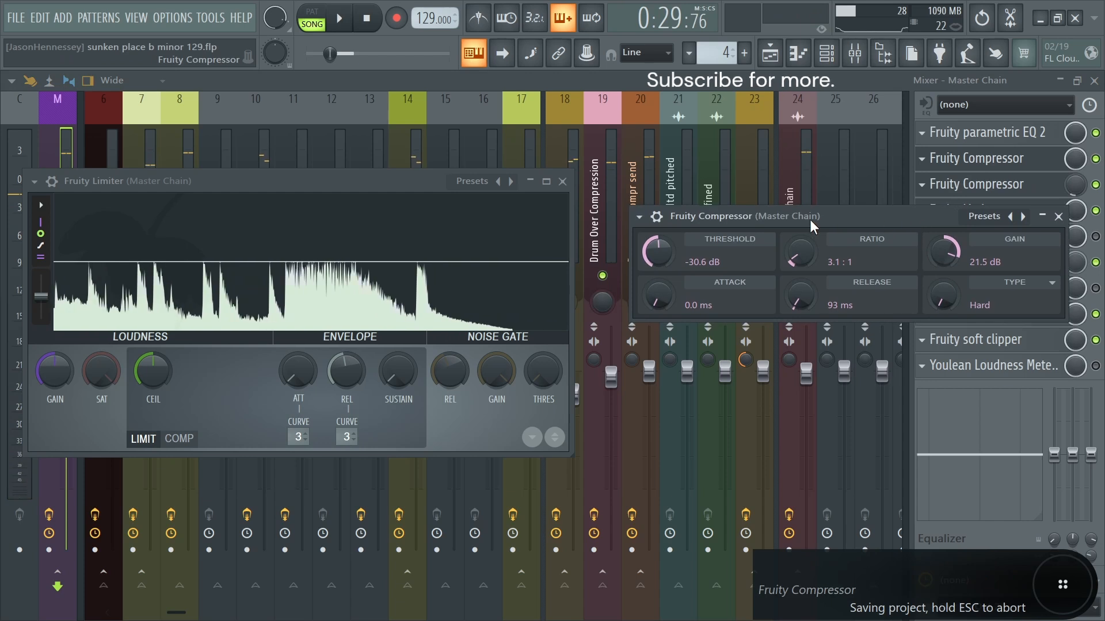
left_click_drag(883, 219, 863, 208)
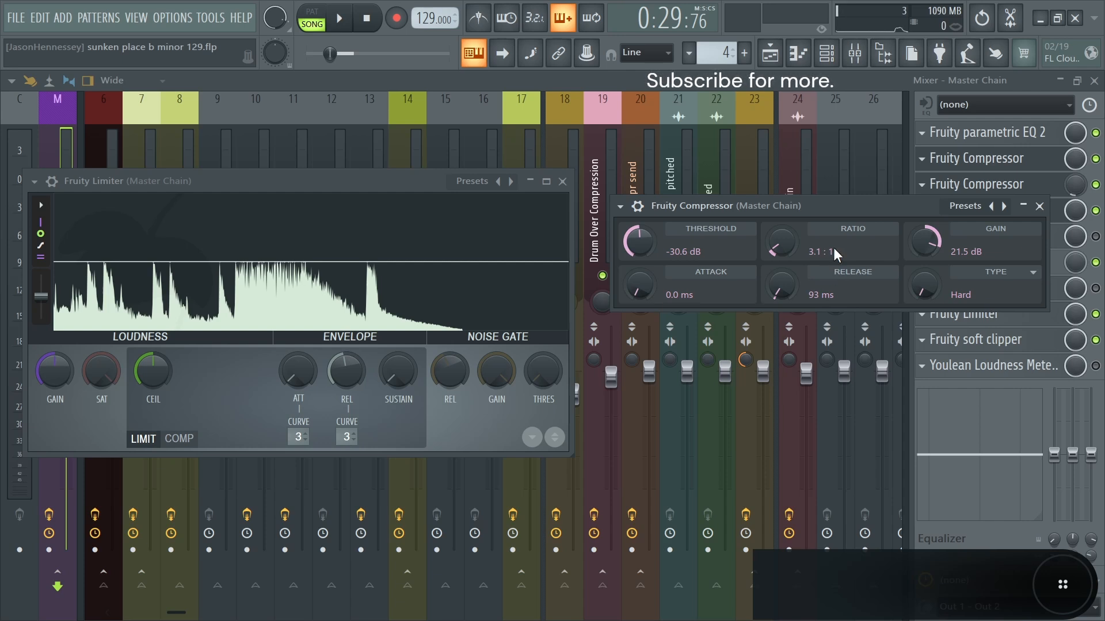
key("ctrl+s")
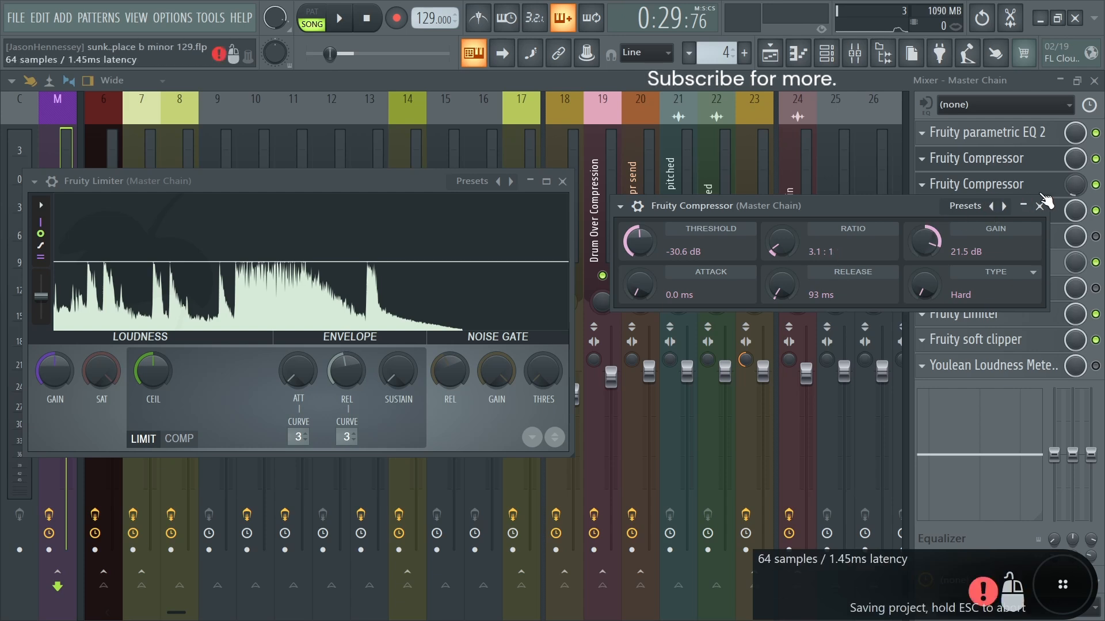
left_click(1075, 187)
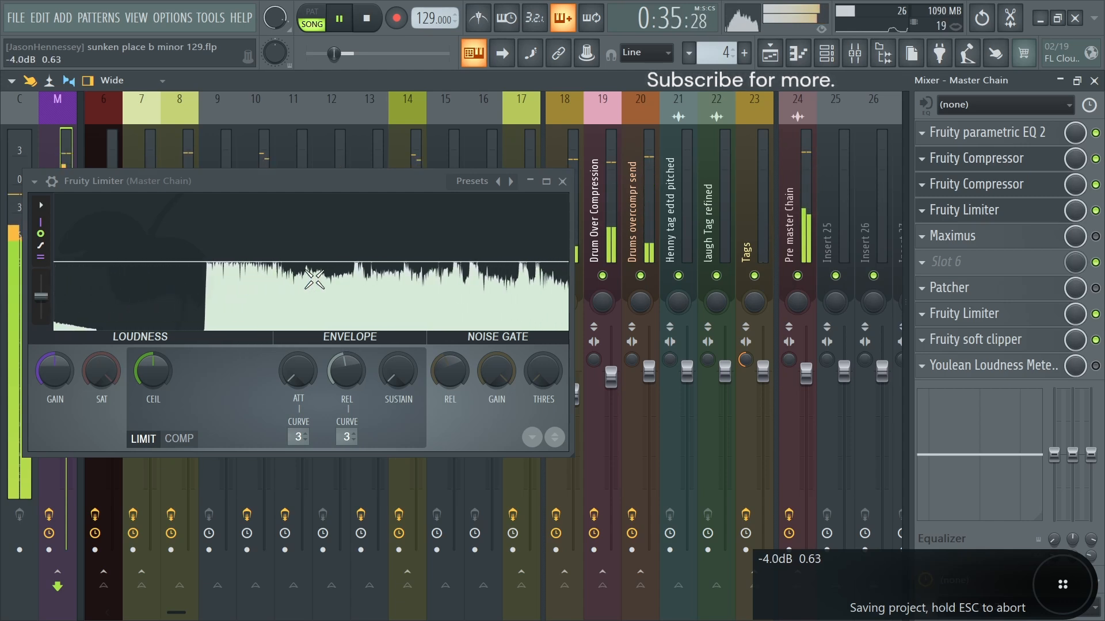
key("space")
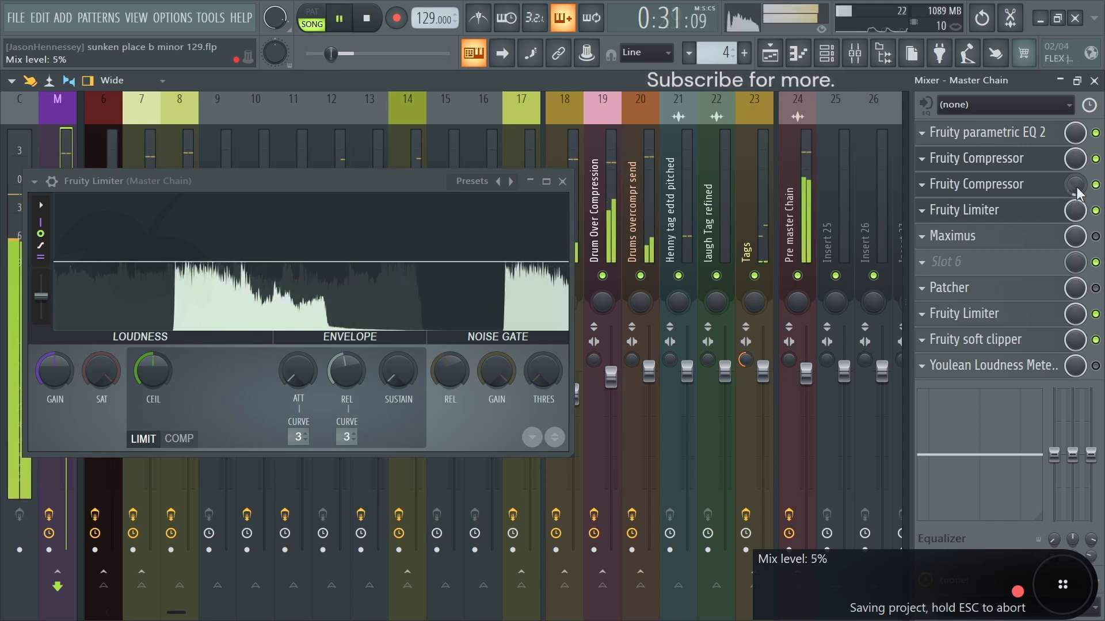
key("space")
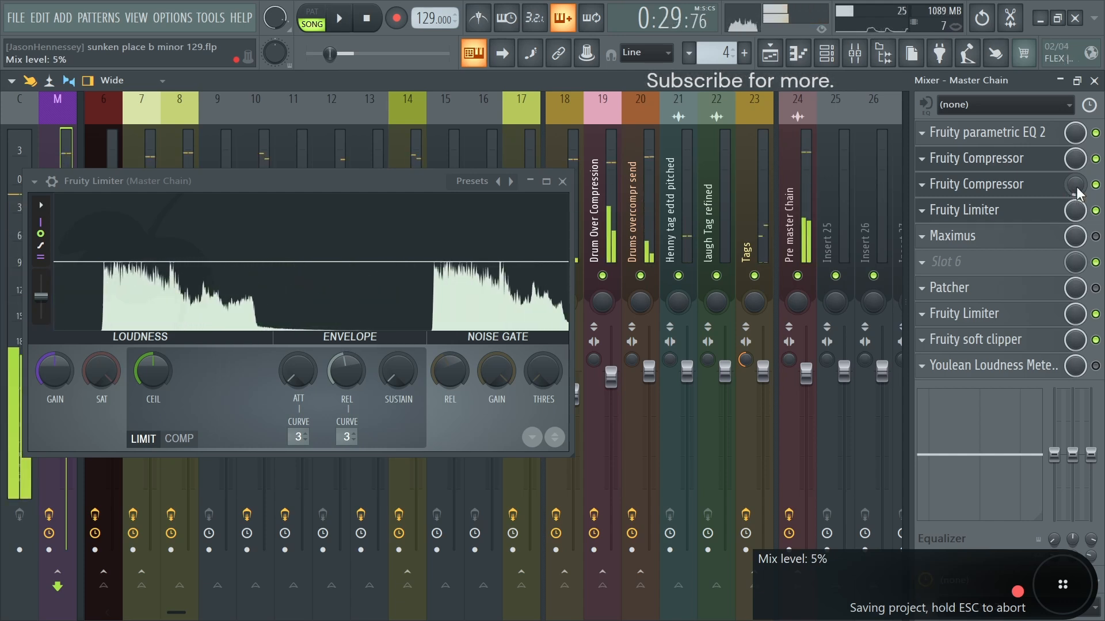
left_click_drag(1079, 193, 1078, 189)
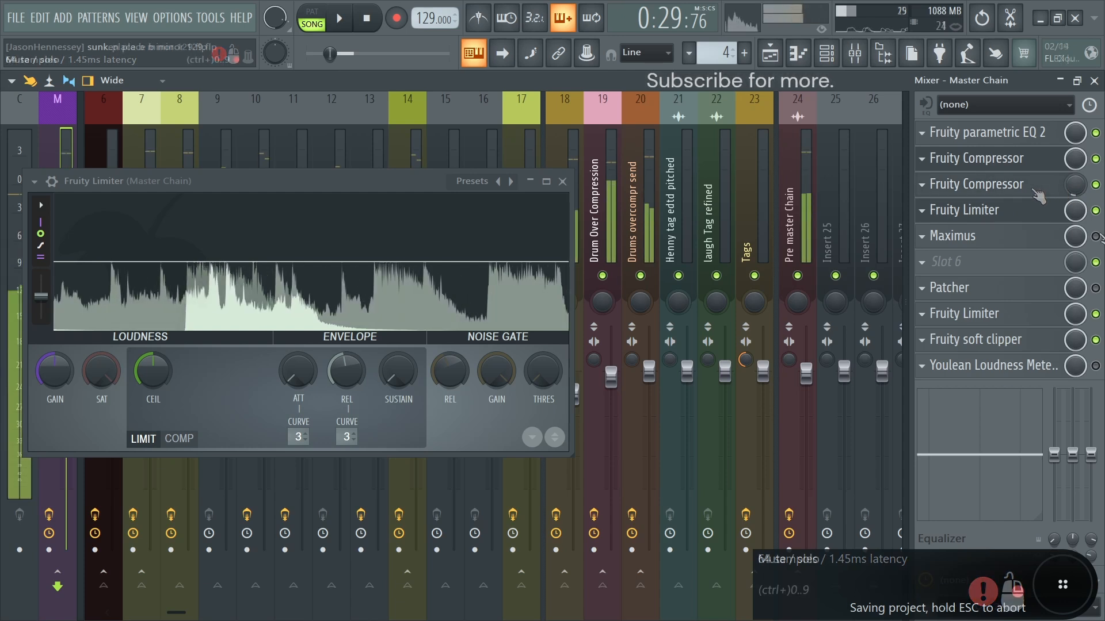
- Enable and open Maximus in the Master Chain, close the Fruity Limiter, and adjust the low band frequency
left_click(992, 237)
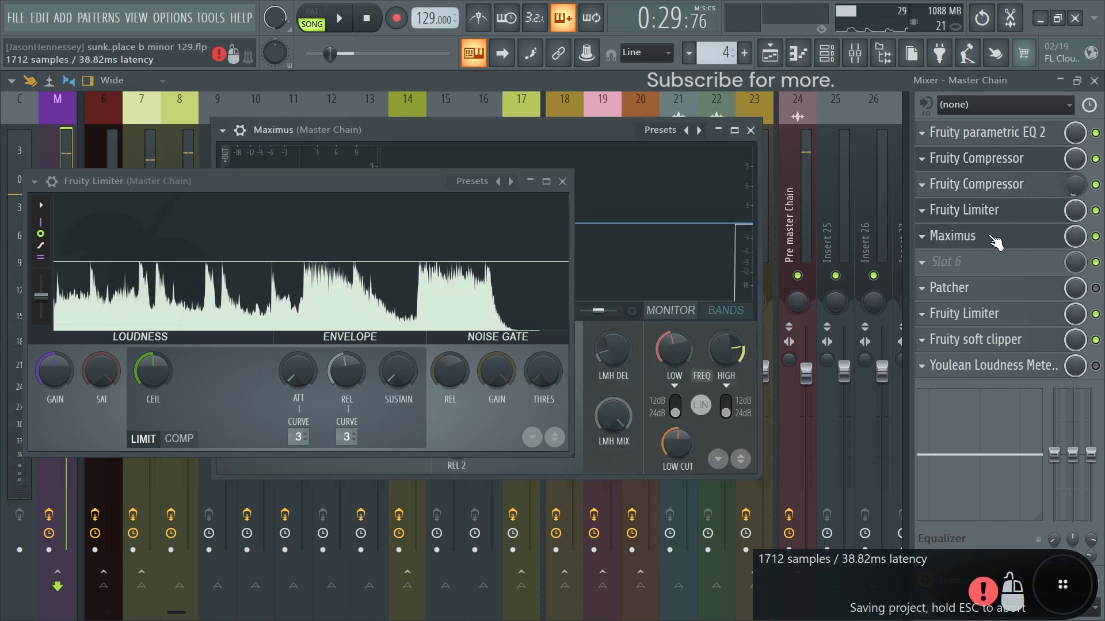
left_click(562, 181)
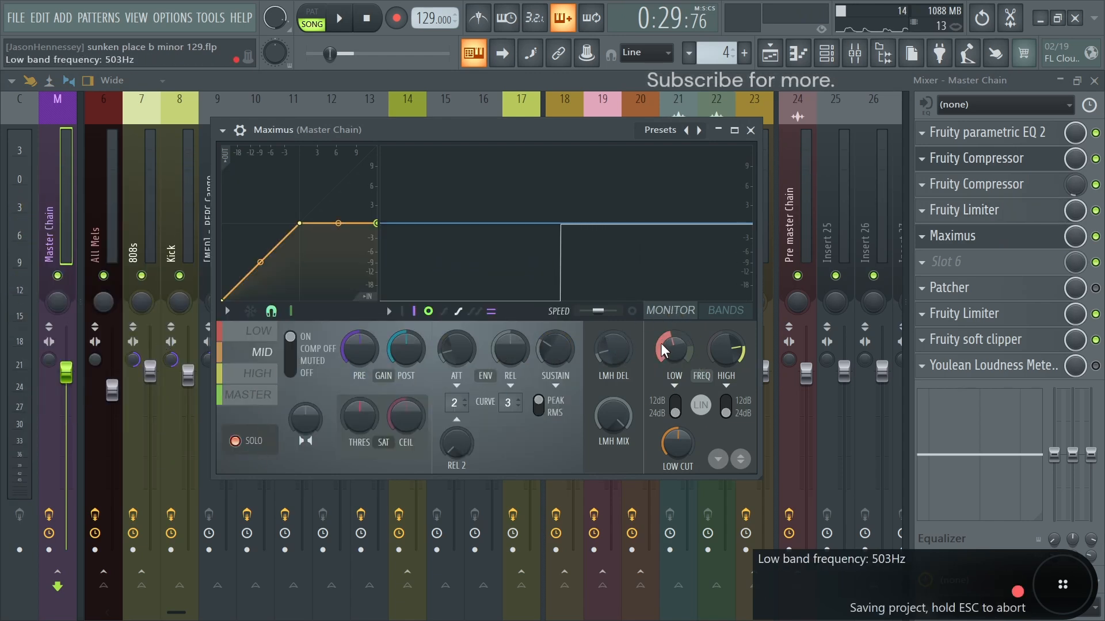
mouse_move(671, 355)
left_mouse_down()
mouse_move(724, 358)
mouse_move(659, 365)
left_mouse_up()
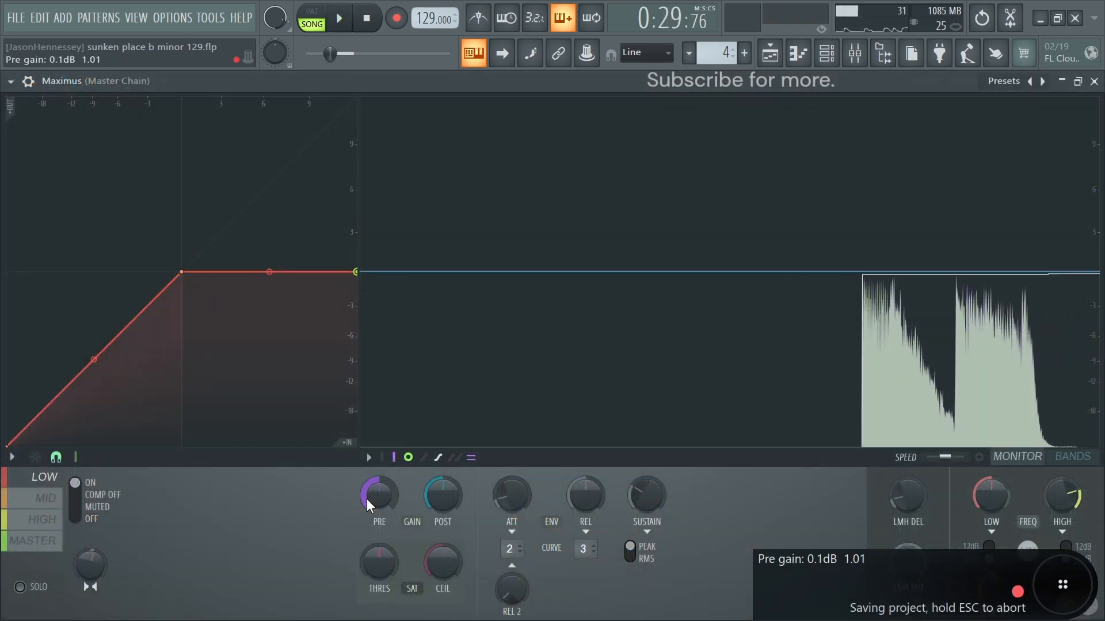
- Adjust the low band's pre and post gain in Maximus, and shape the mid band's curve into gentle compression
left_click_drag(368, 492, 368, 500)
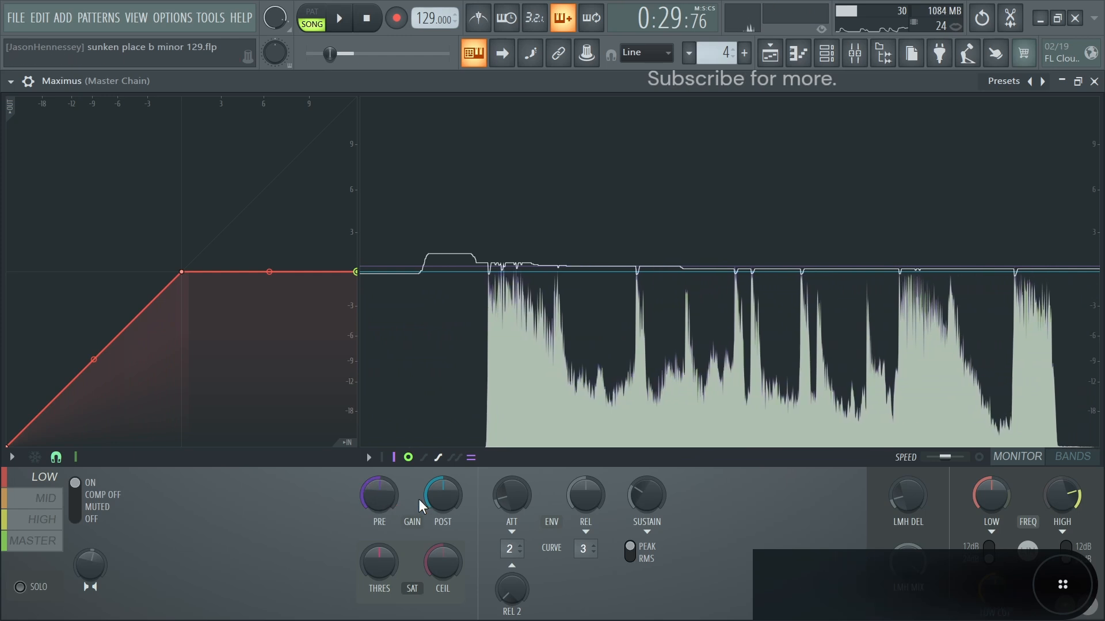
left_click_drag(439, 498, 440, 506)
left_click(58, 504)
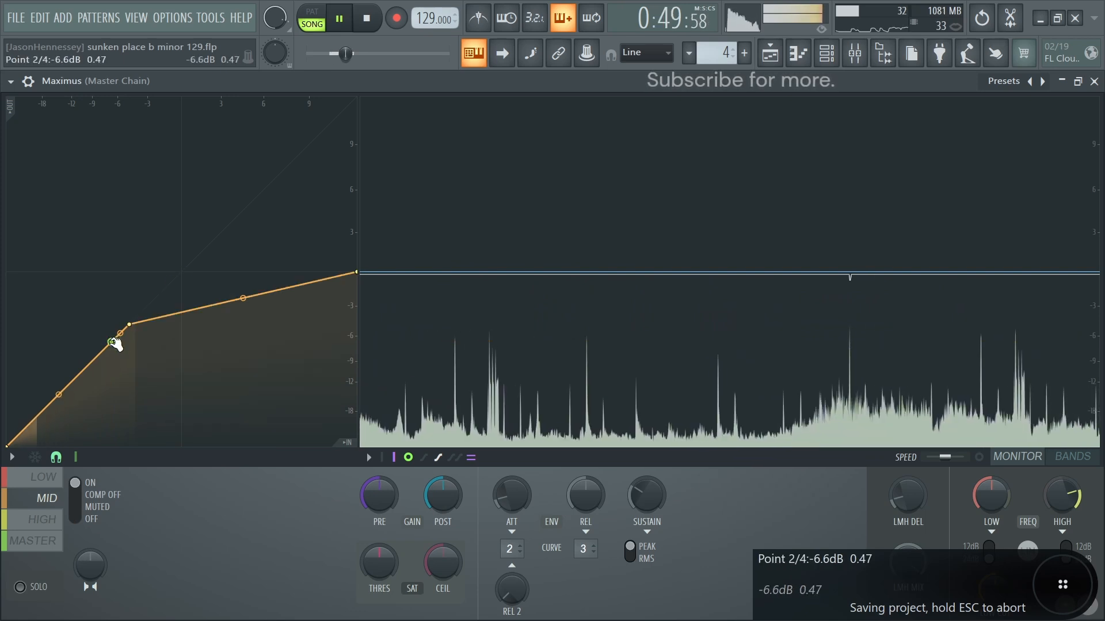
left_click(1094, 81)
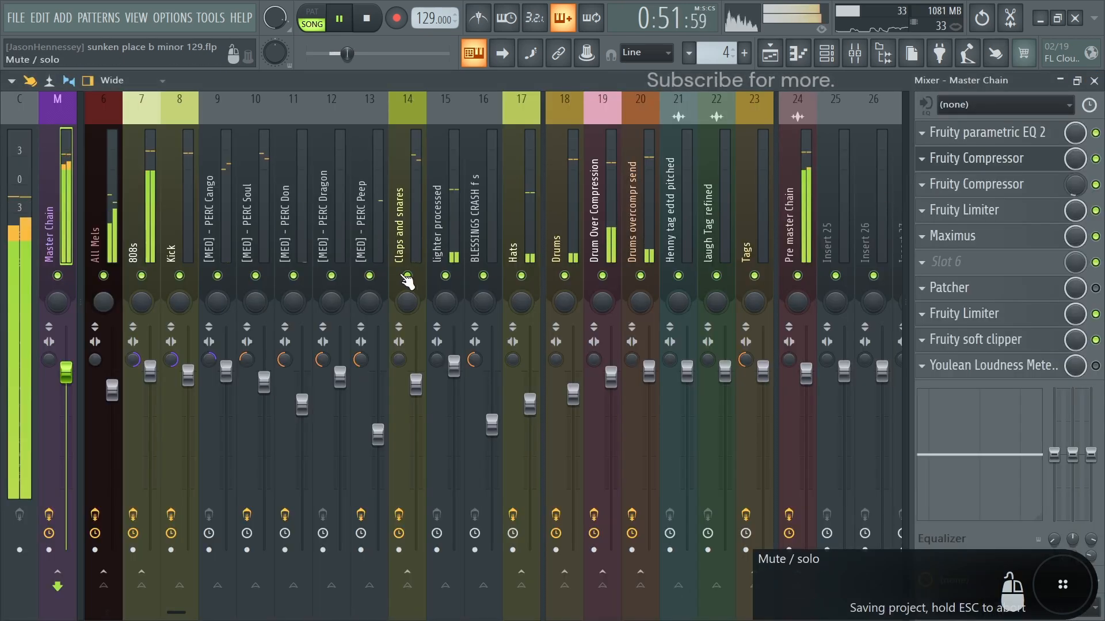
- Rebalance the mixer levels by lowering PERC Peep and raising Claps and snares, PERC Cango and PERC Soul
key("space")
left_click(371, 236)
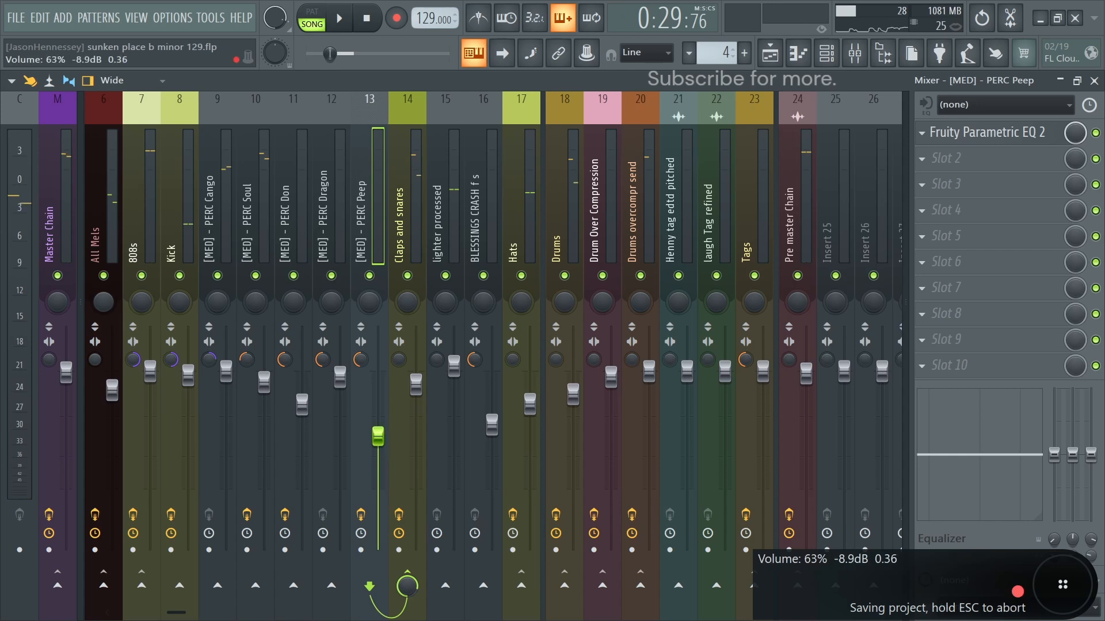
left_click_drag(415, 393, 416, 391)
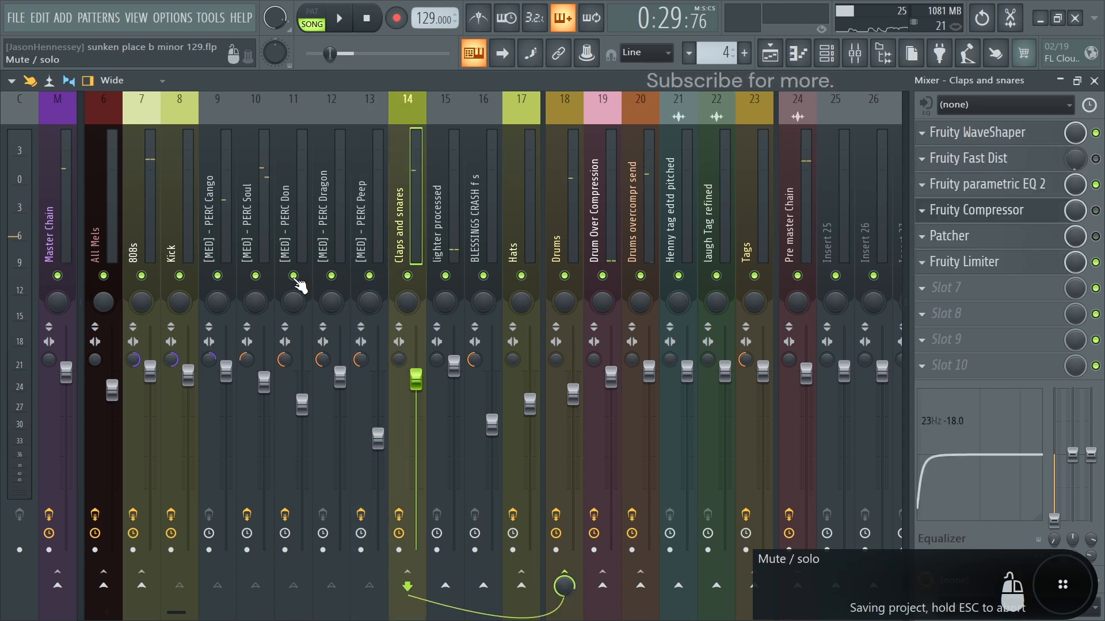
left_click(253, 236)
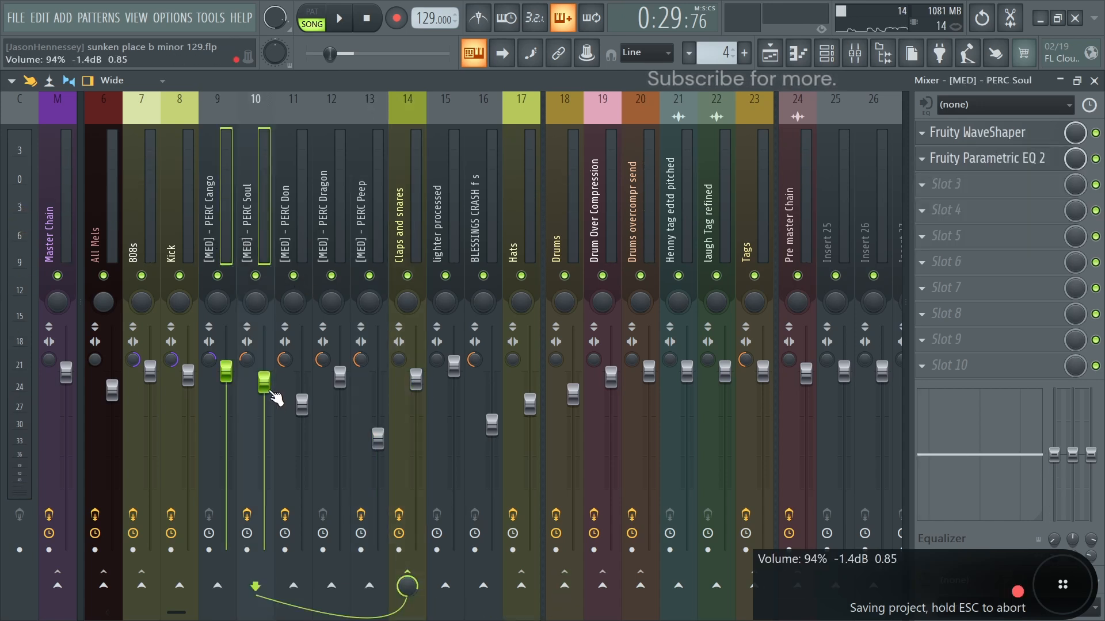
left_click_drag(267, 379, 268, 378)
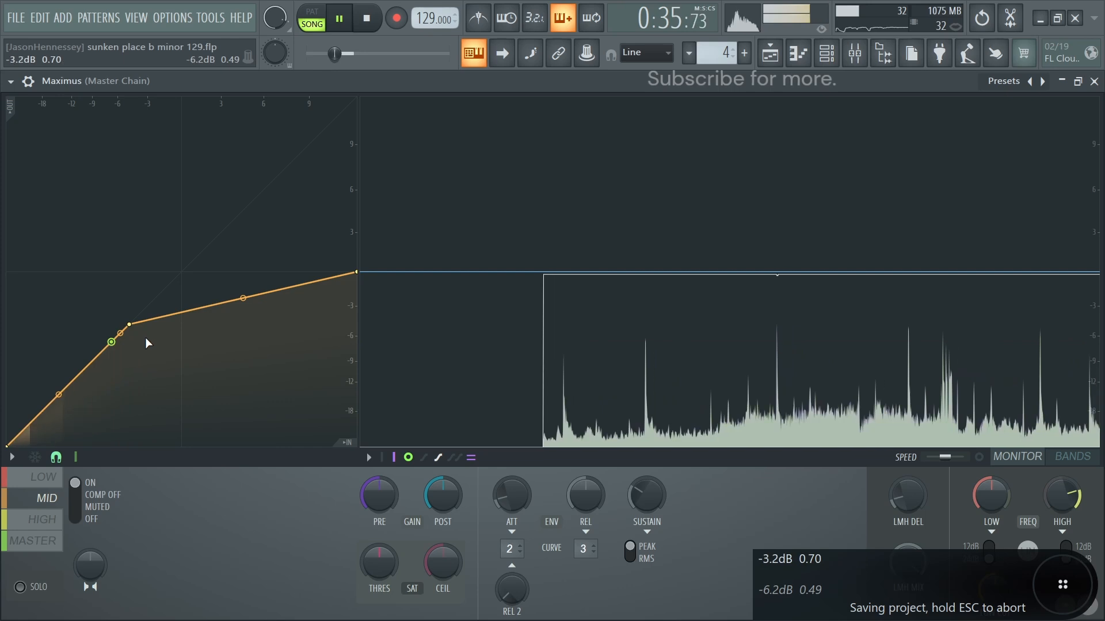
- Increase the tension between points 2 and 3 of the Maximus mid curve, and pull the high band's knee down to about -9 dB
key("space")
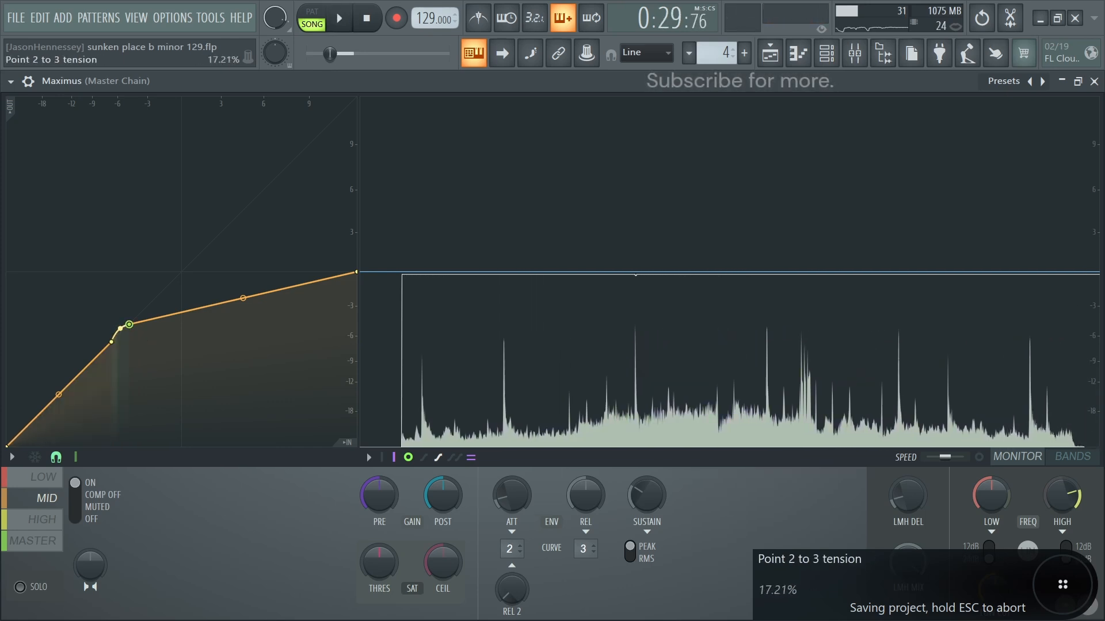
left_click_drag(121, 329, 121, 327)
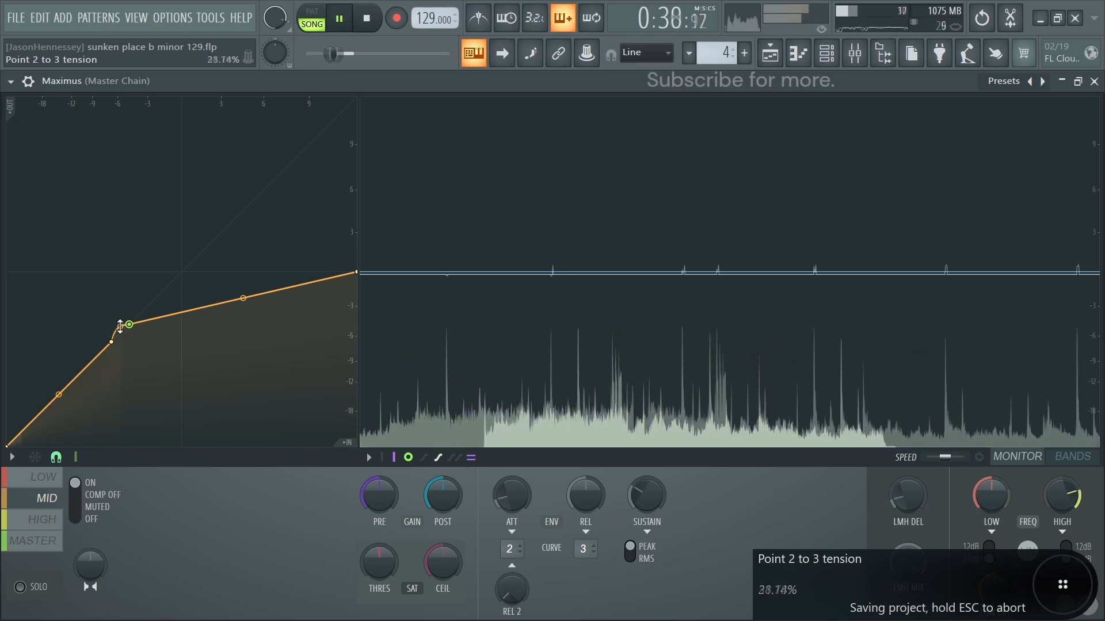
left_click(32, 524)
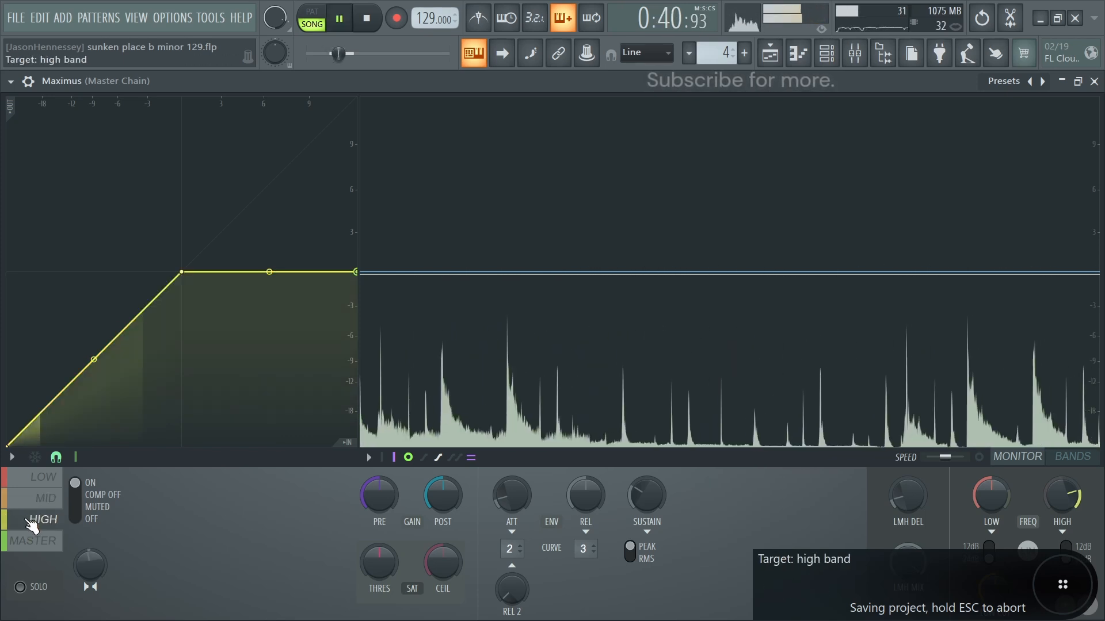
left_click_drag(181, 272, 94, 360)
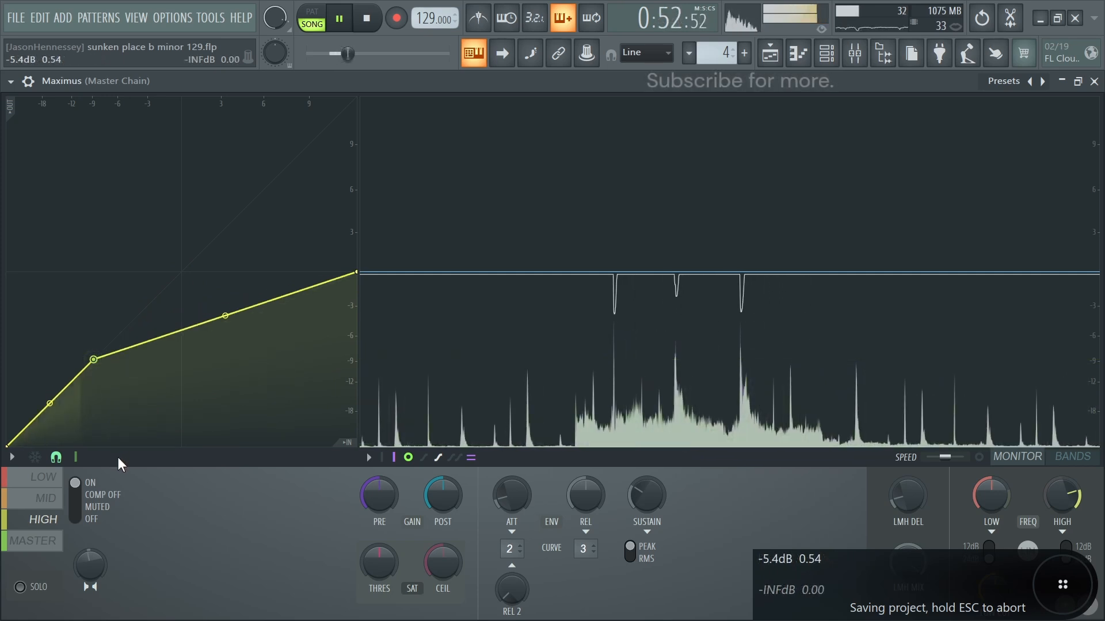
left_click(44, 499)
left_click(42, 520)
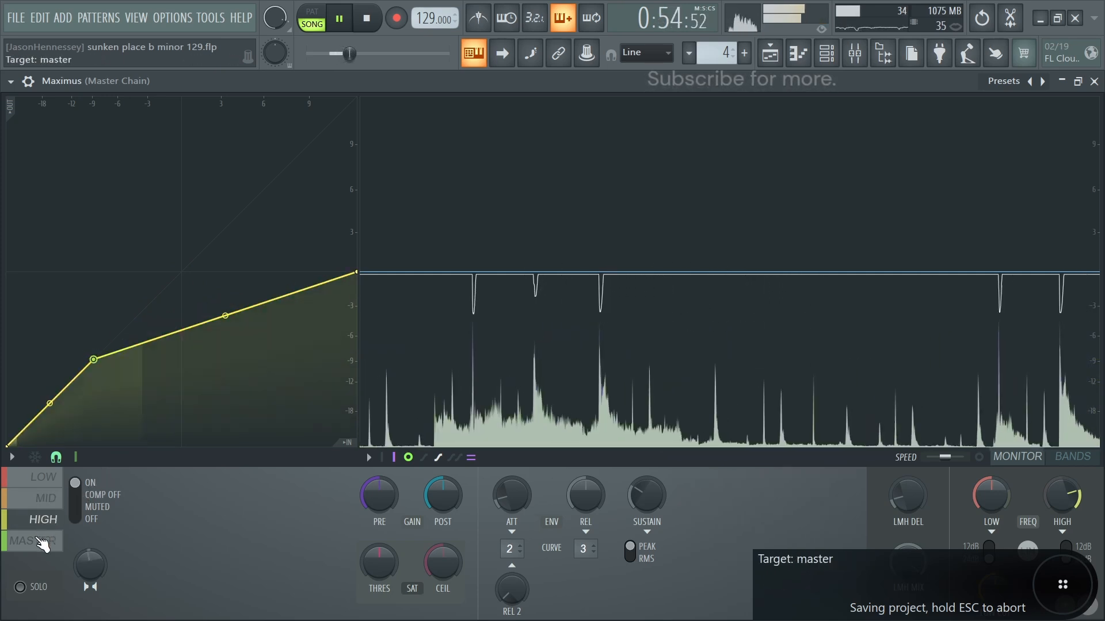
- Raise the pre gain of the Maximus master band slightly while the song plays, and close Maximus
left_click(36, 546)
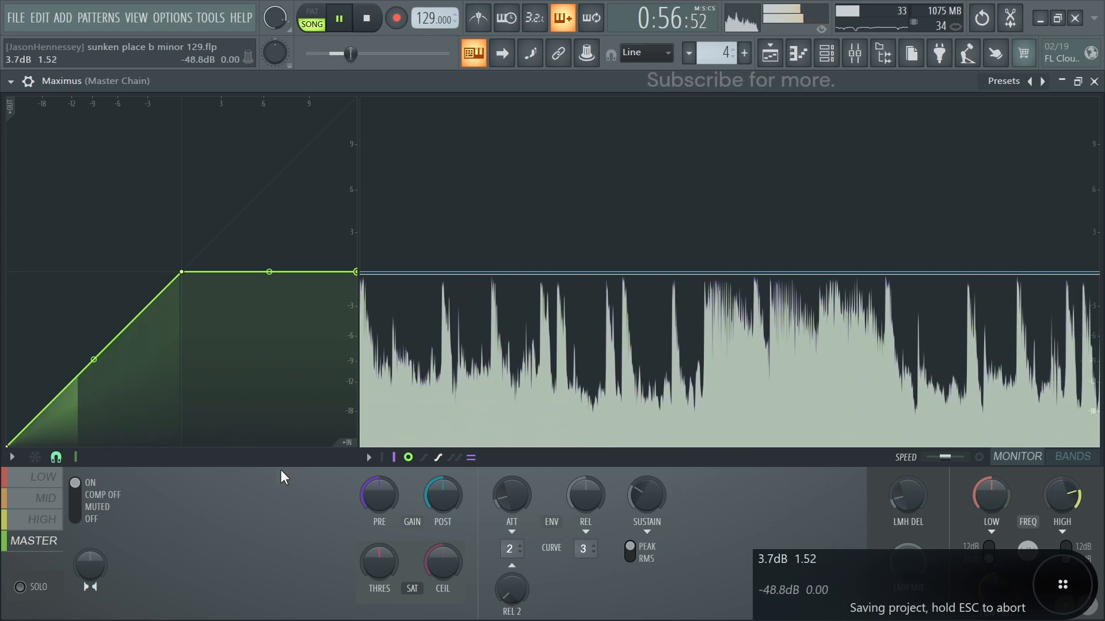
left_click_drag(370, 493, 368, 485)
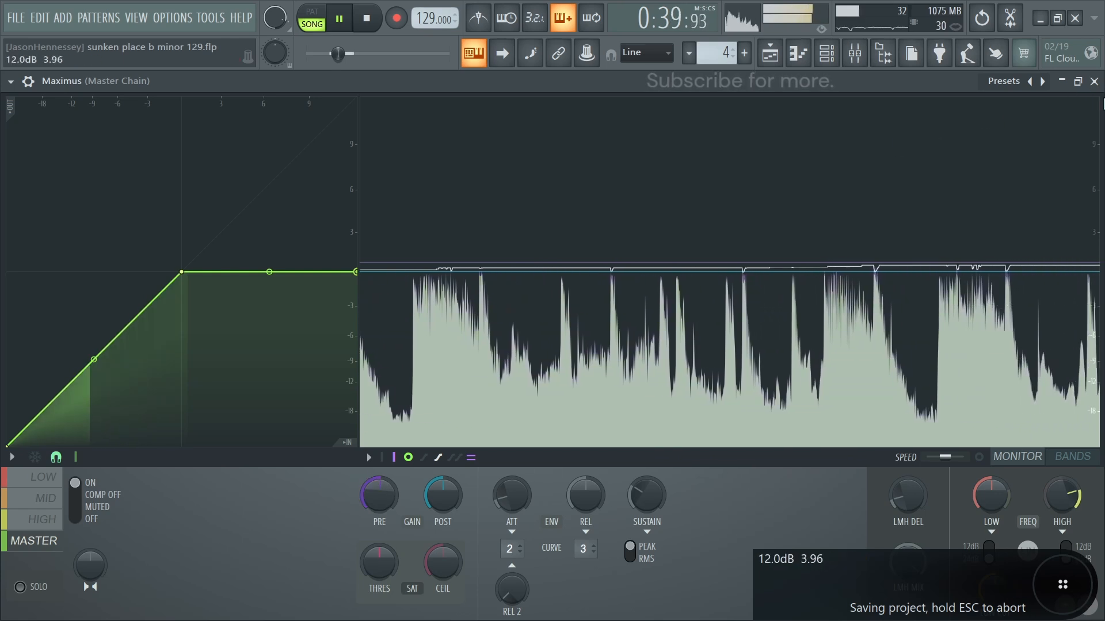
left_click(1094, 82)
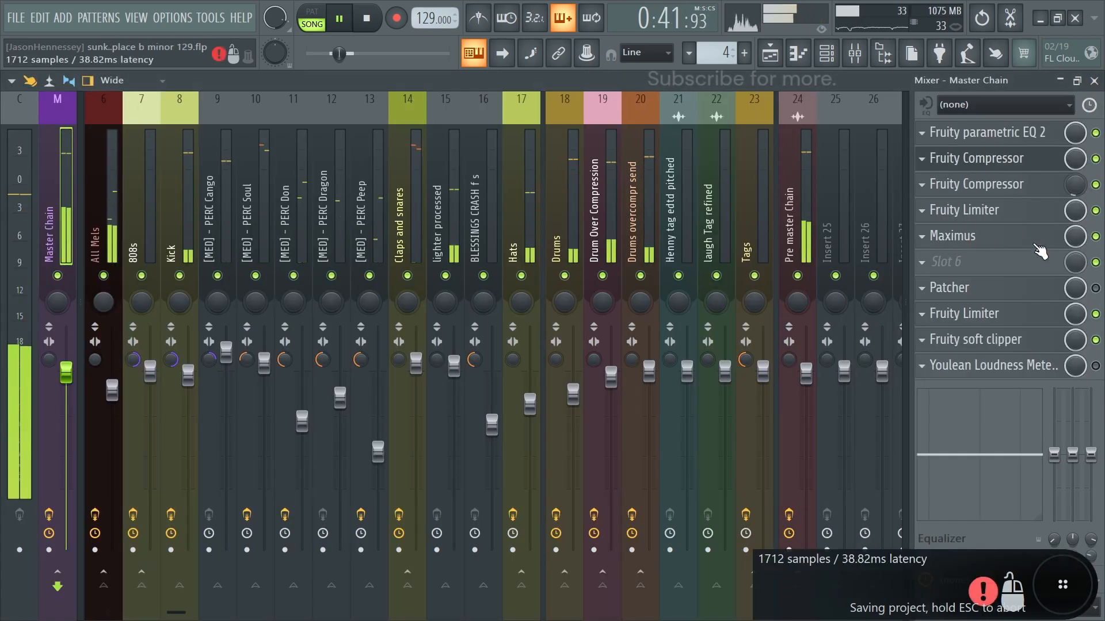
- Stop playback, and enable and open the Patcher in the Master Chain to show its stereo controls
key("space")
left_click(954, 287)
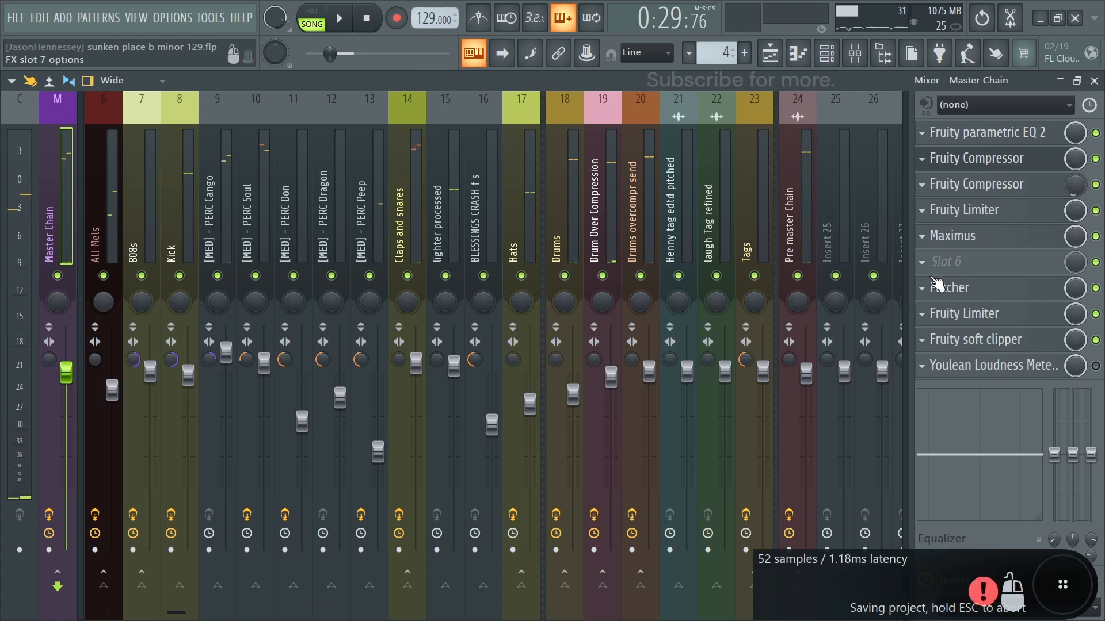
key("ctrl+s")
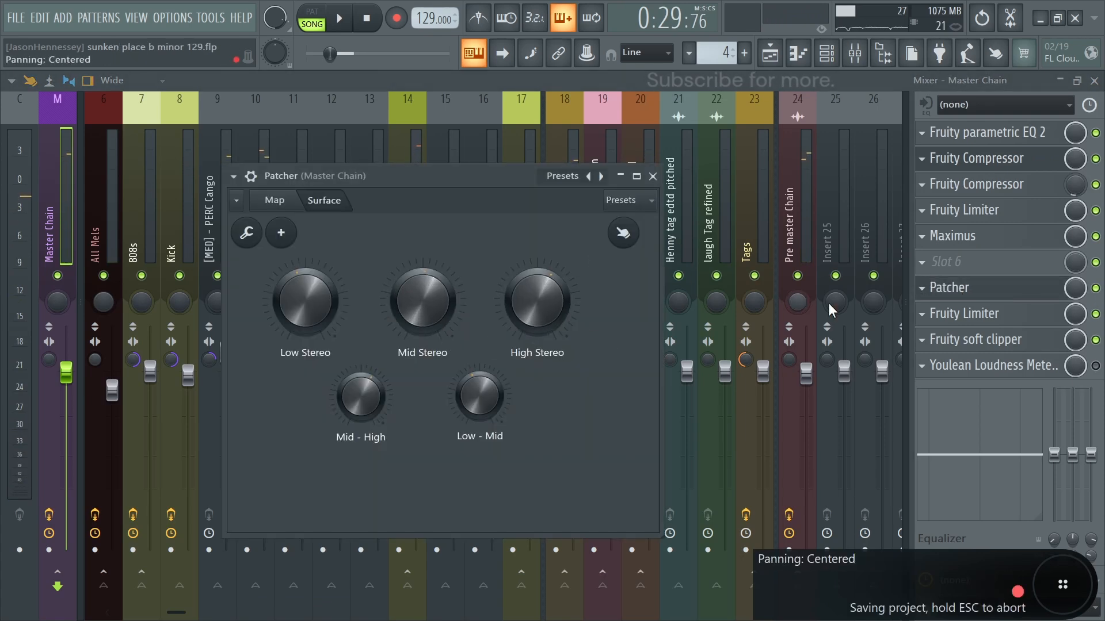
- Open the Fruity Limiter after the Patcher at full size, play the song through it, and set its ceiling to about -0.8 dB
left_click(972, 314)
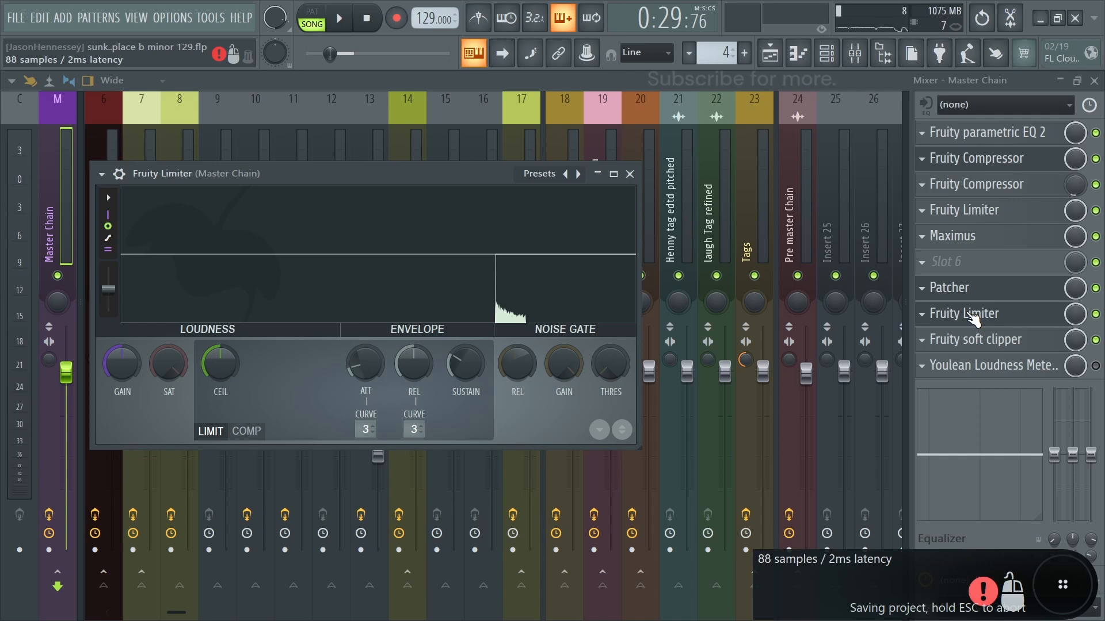
left_click(613, 173)
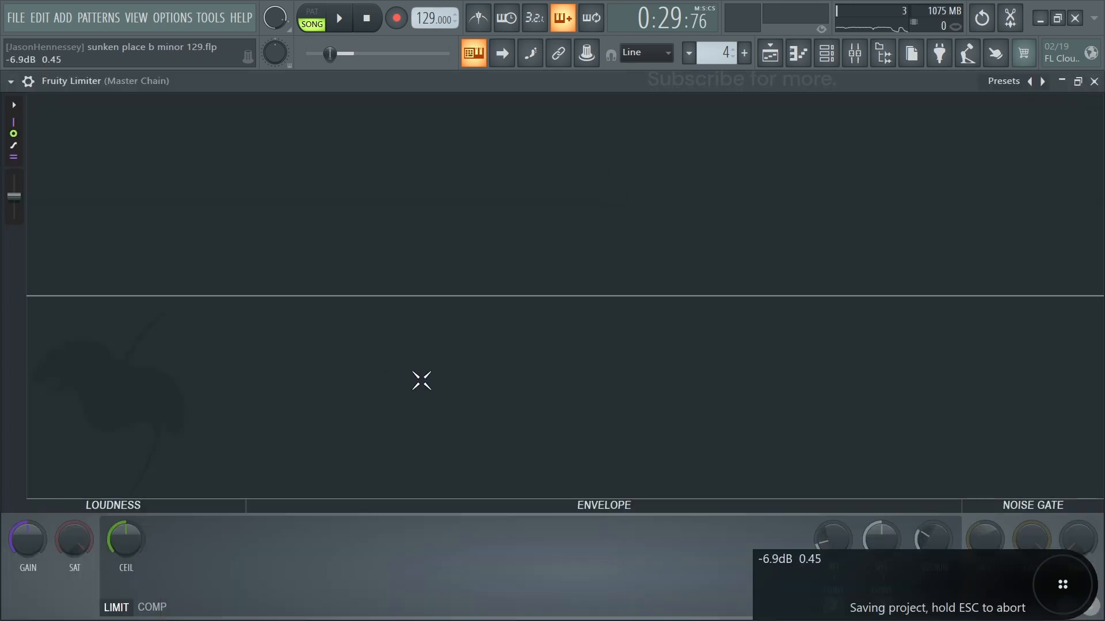
key("space")
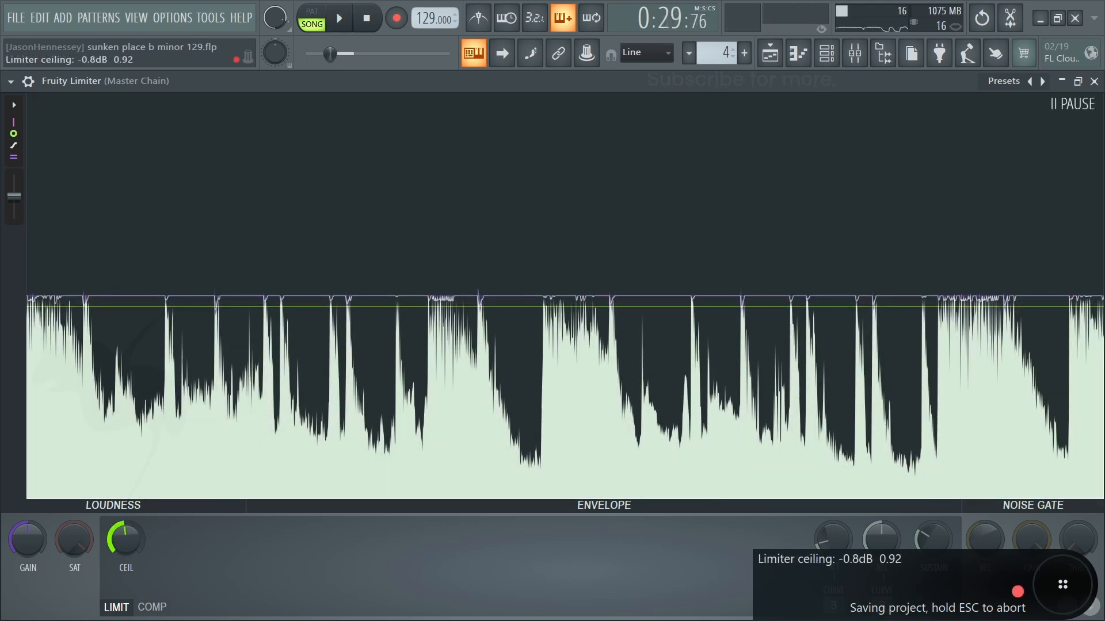
- Raise the ceiling of the Fruity Limiter slightly and move the limiter one slot down, after the Fruity soft clipper
left_click_drag(125, 539, 125, 535)
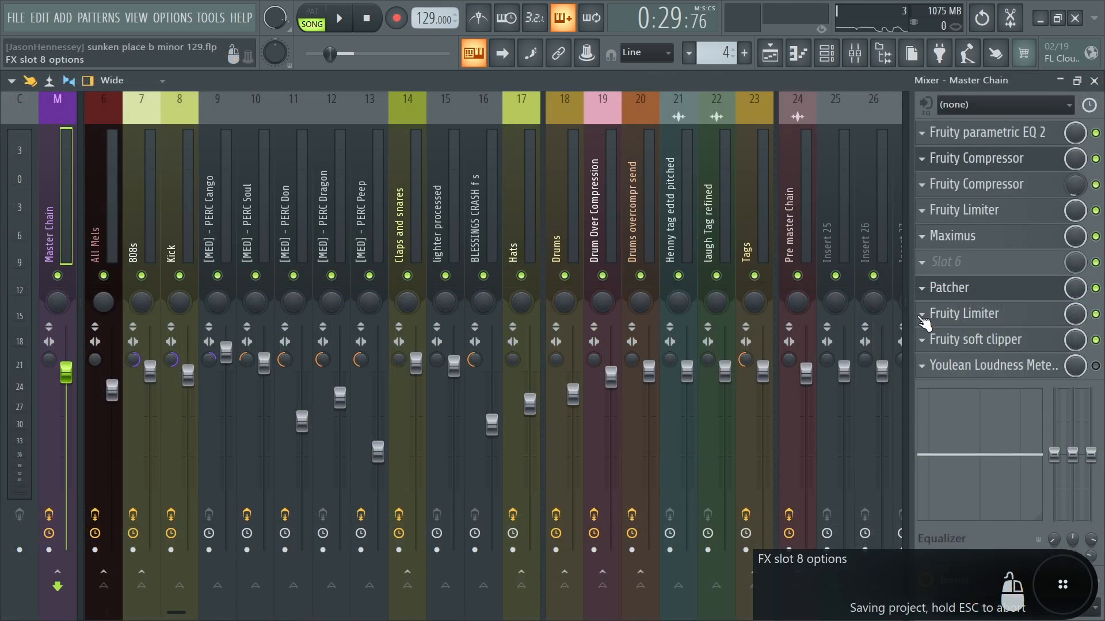
left_click(922, 318)
left_click(943, 497)
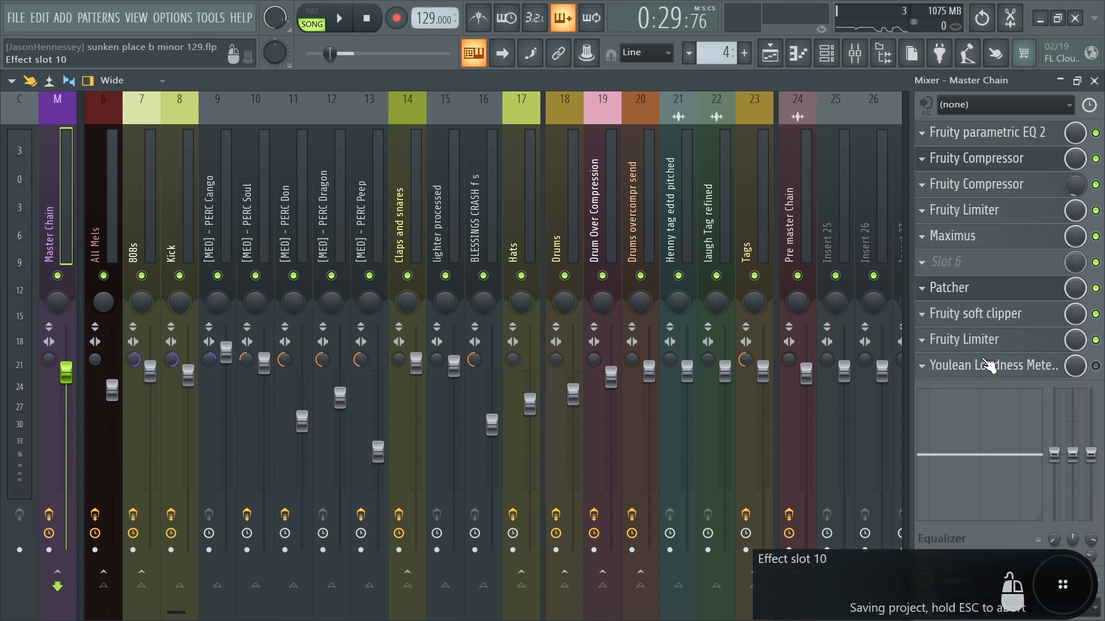
- Raise the post gain of the Maximus master band slightly and play the song through the Fruity Limiter after the soft clipper
left_click(967, 235)
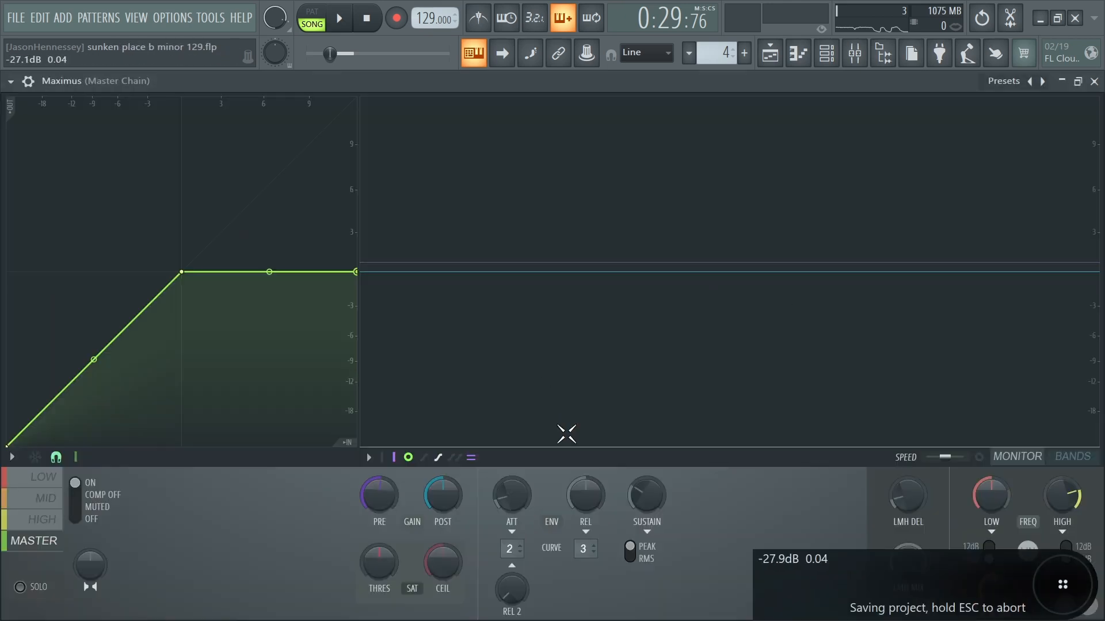
left_click_drag(442, 495, 442, 487)
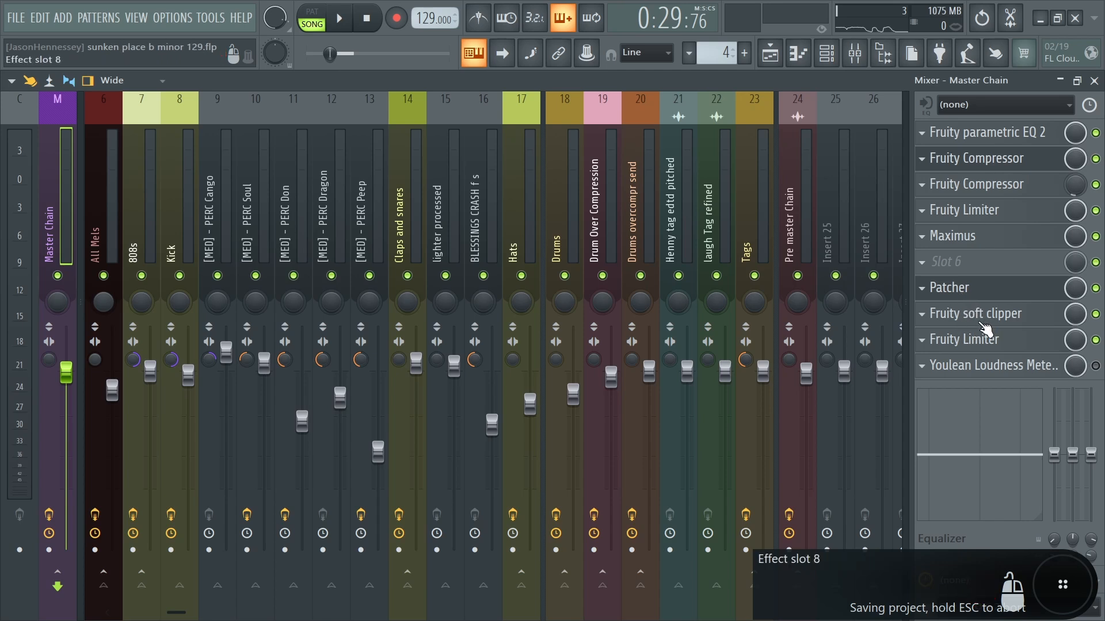
left_click(969, 338)
key("space")
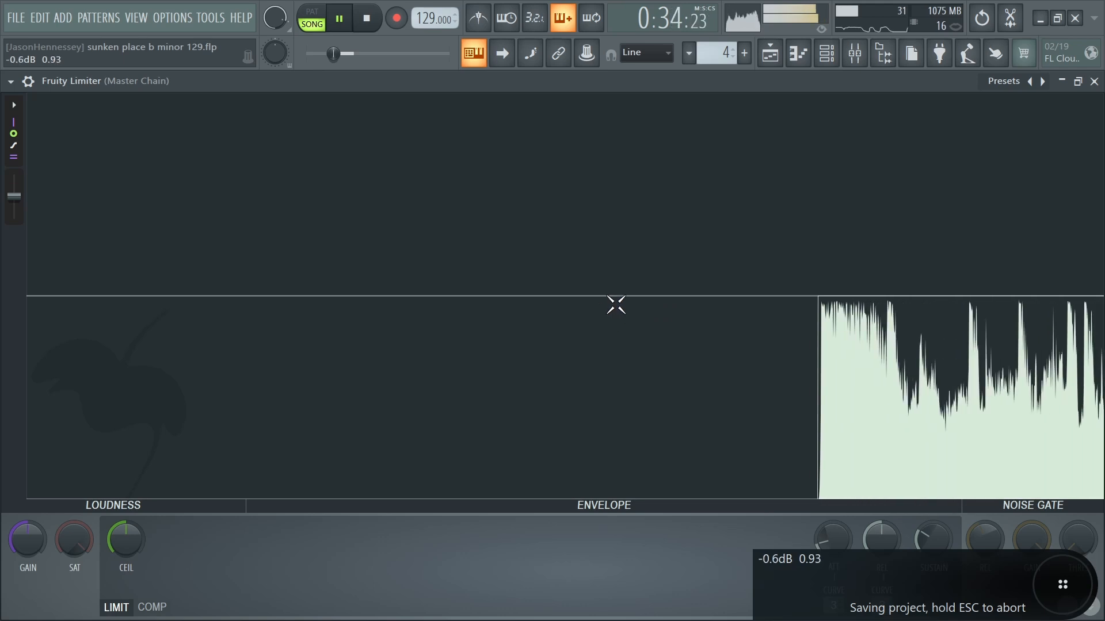
key("space")
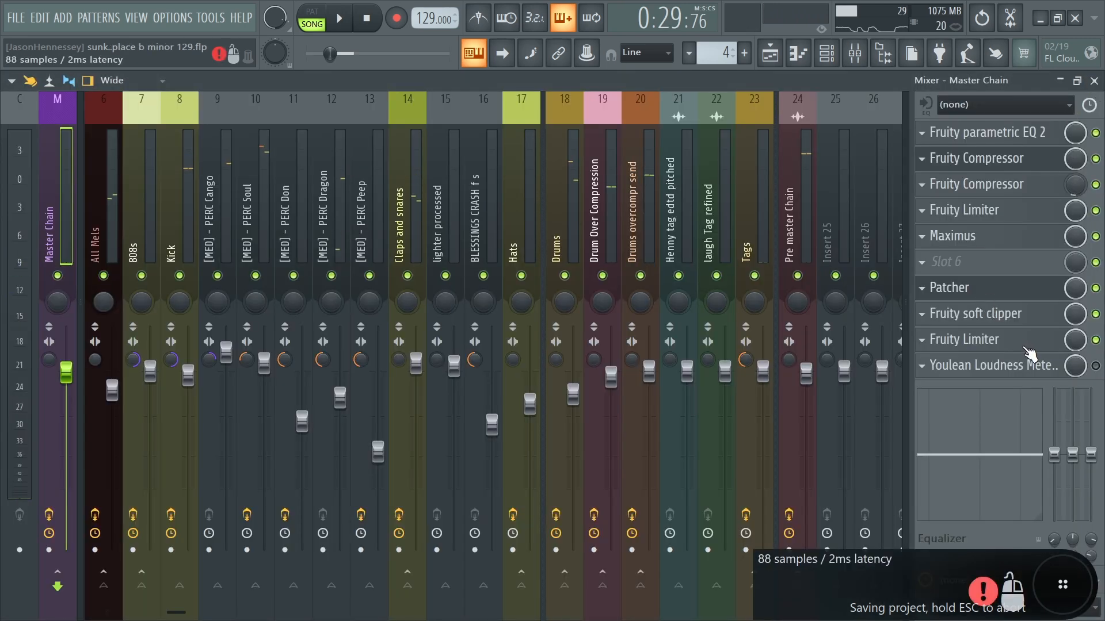
- Select all clips in the playlist, place the playhead near bar 12, and save the project
left_click(768, 55)
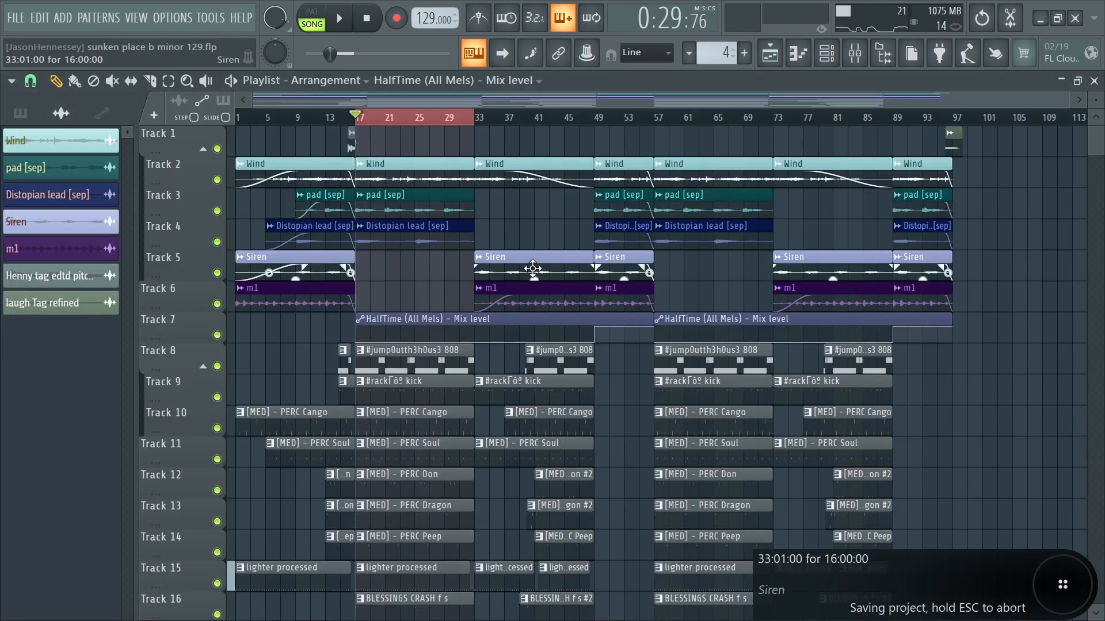
key("ctrl+a")
left_click(323, 118)
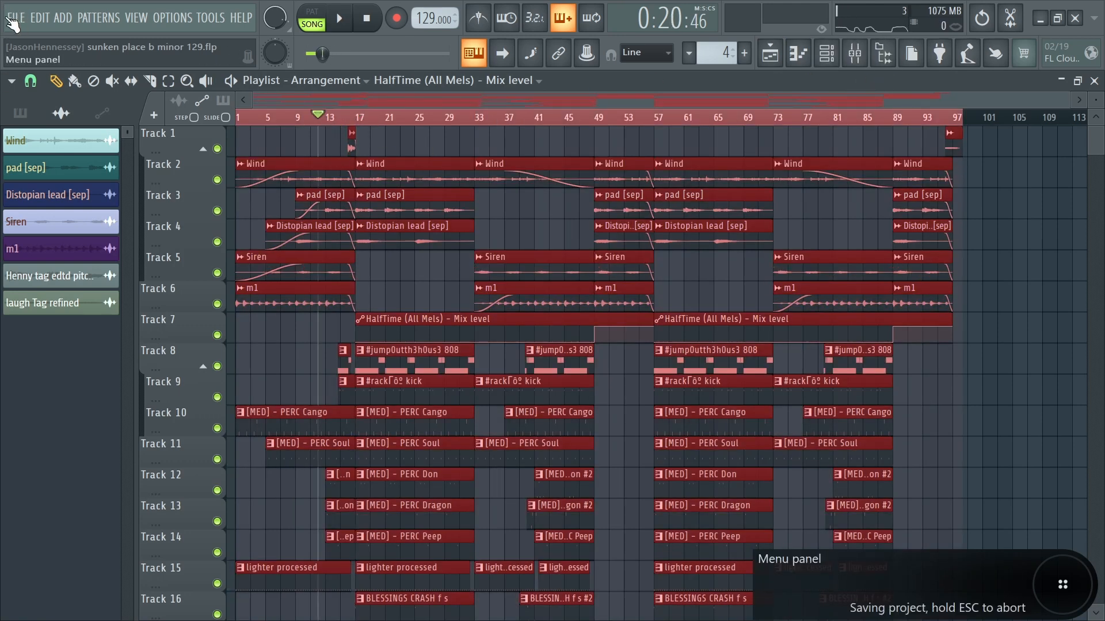
left_click(16, 18)
left_click(43, 88)
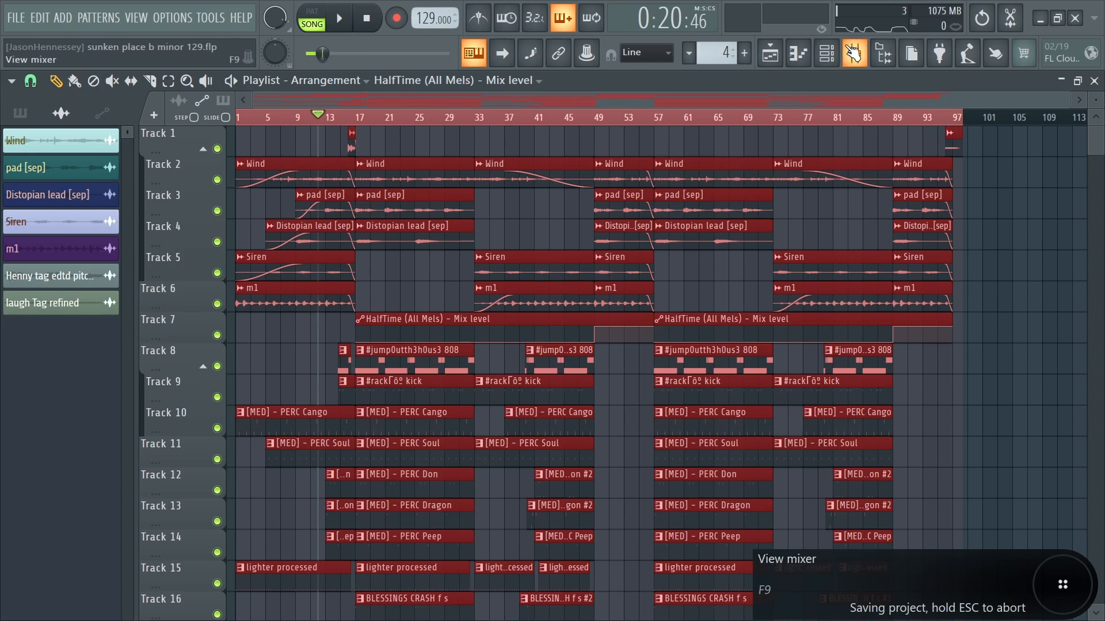
- Return to the mixer, play the song through the Youlean Loudness Meter on the Master Chain, and save the project
left_click(855, 53)
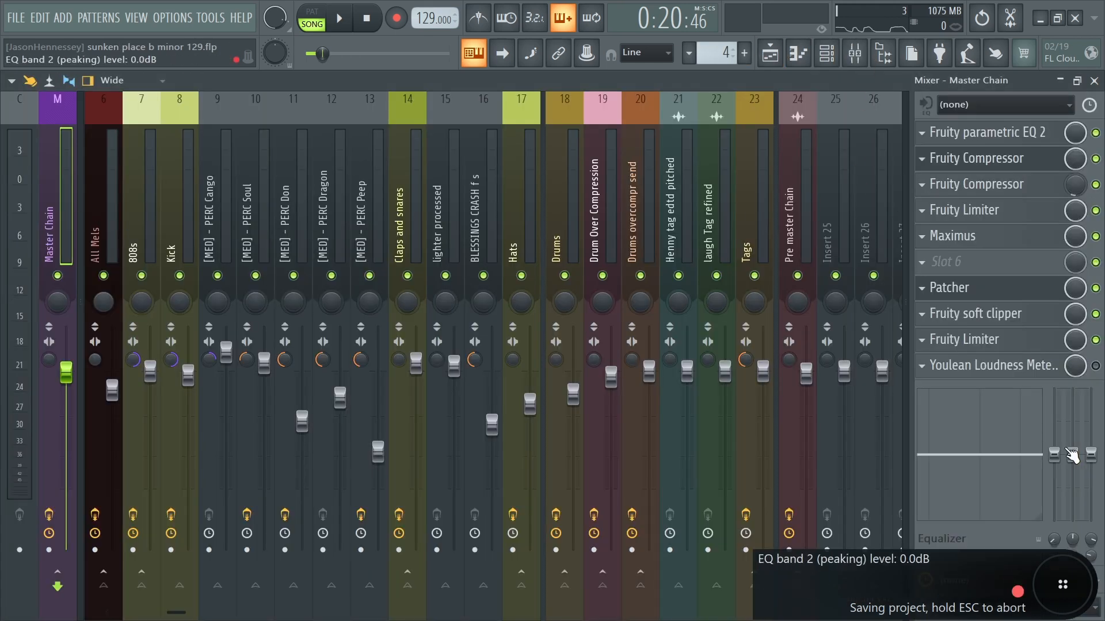
key("space")
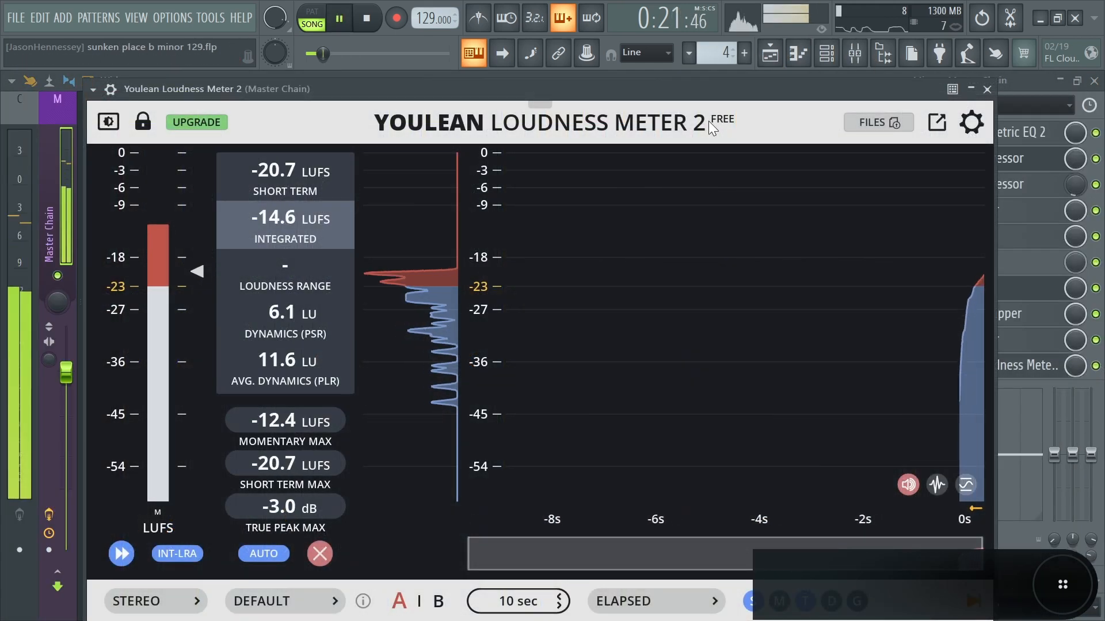
key("space")
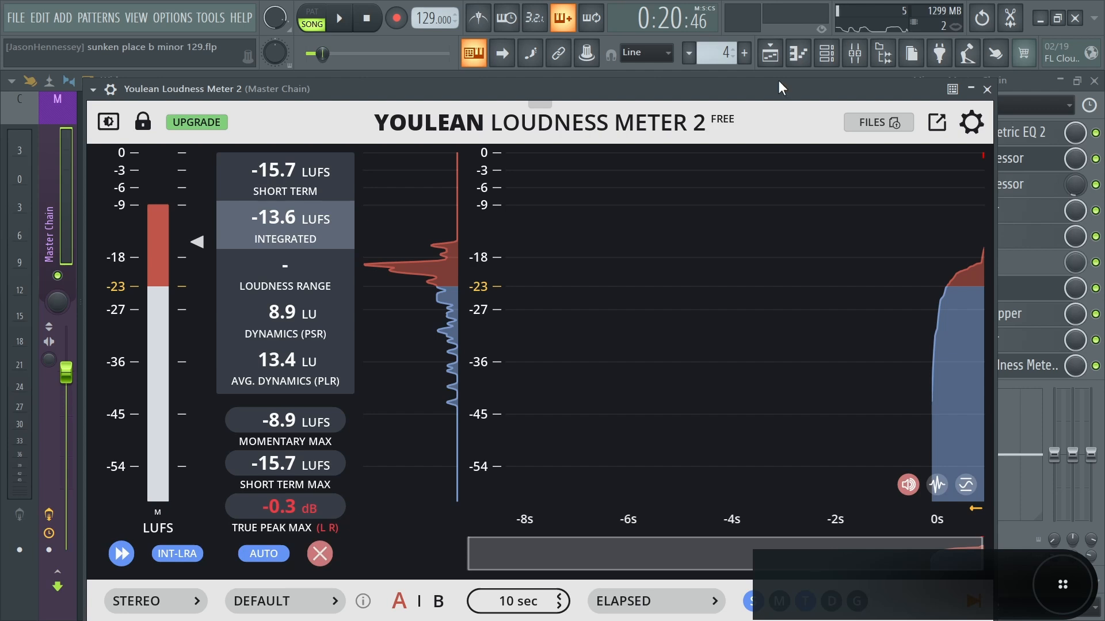
key("ctrl+s")
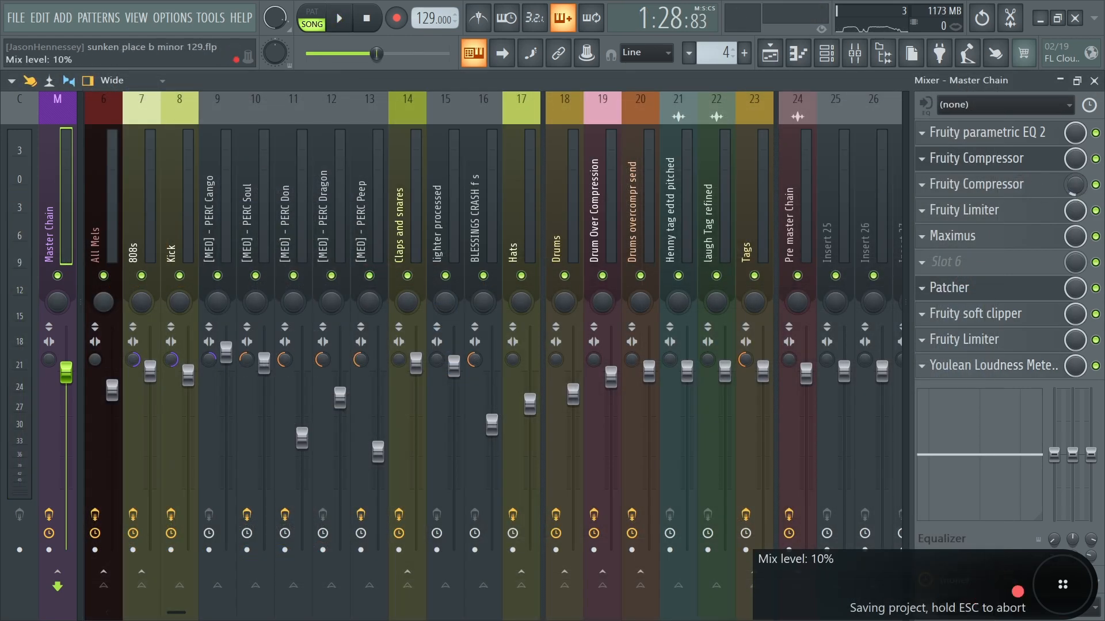
- Set the post gain of the Maximus master band to about 1.1 dB and close Maximus
left_click(991, 237)
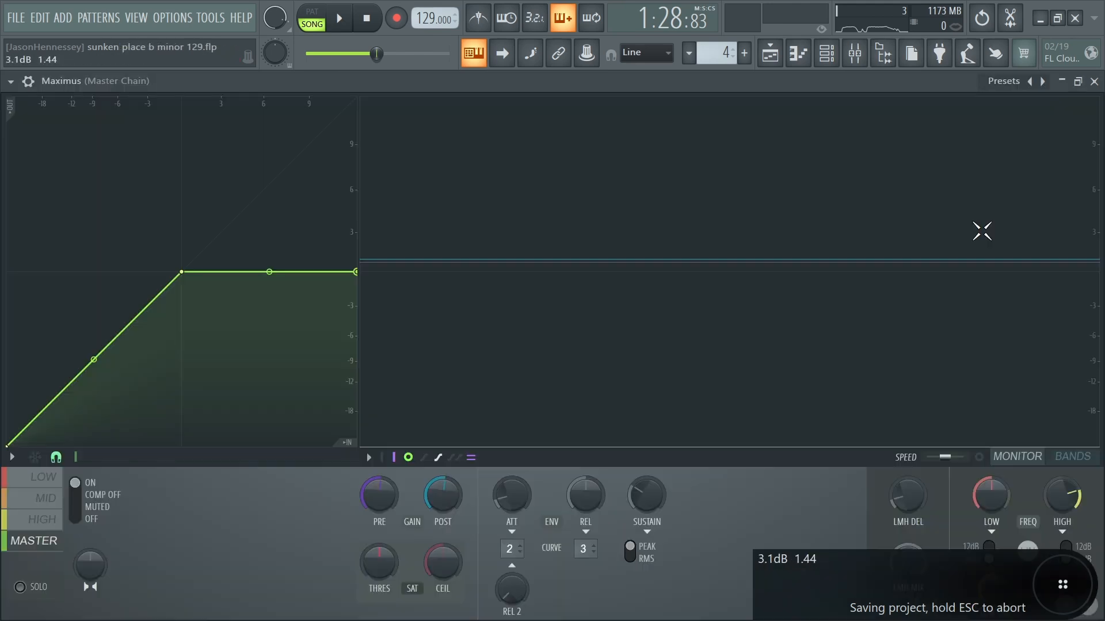
left_click_drag(444, 495, 444, 492)
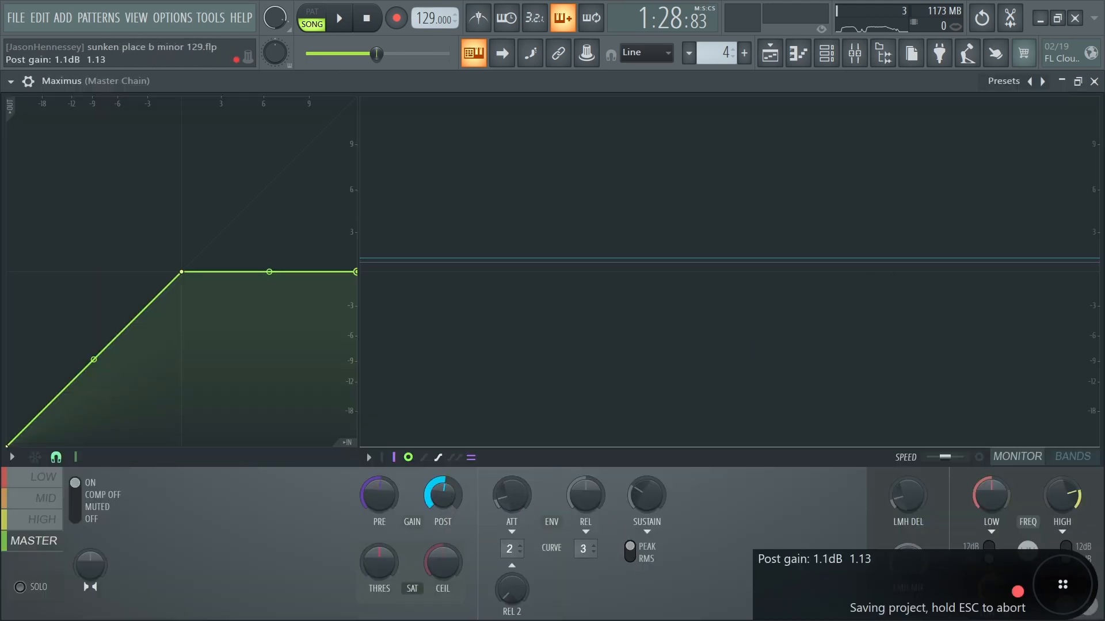
left_click(1094, 81)
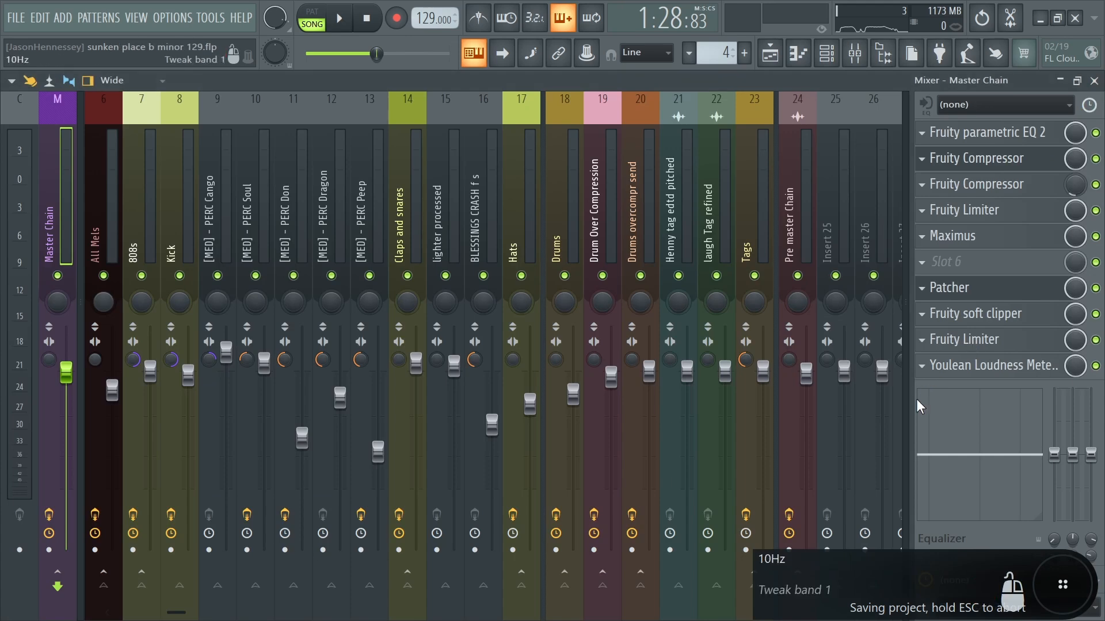
- Play the song with the Youlean Loudness Meter open to check the loudness and true peak, and close the meter
left_click(988, 366)
key("space")
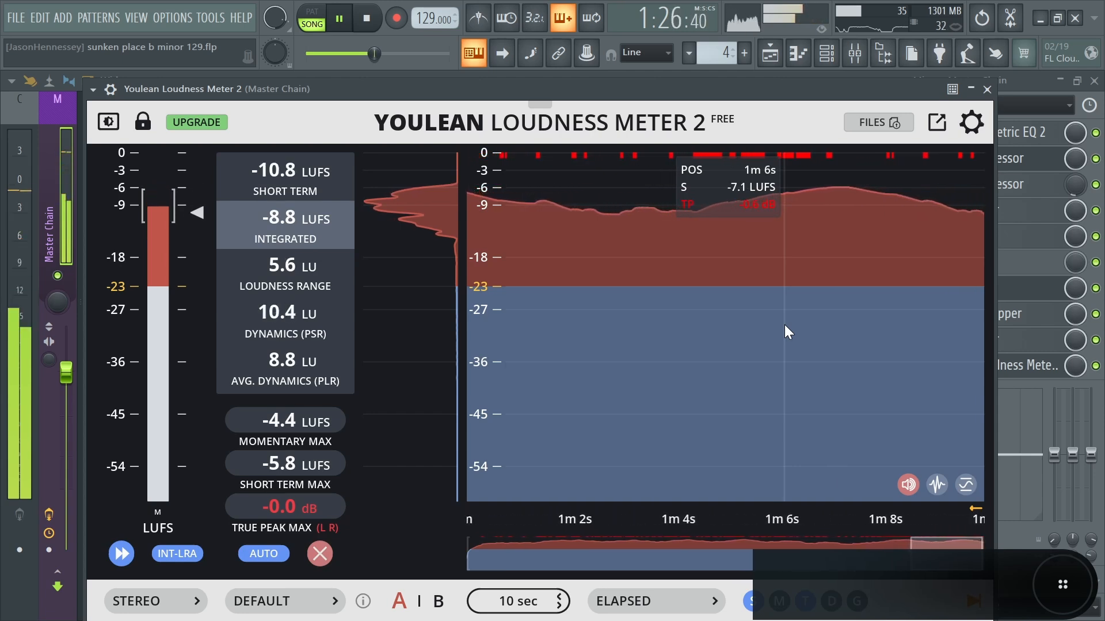
key("space")
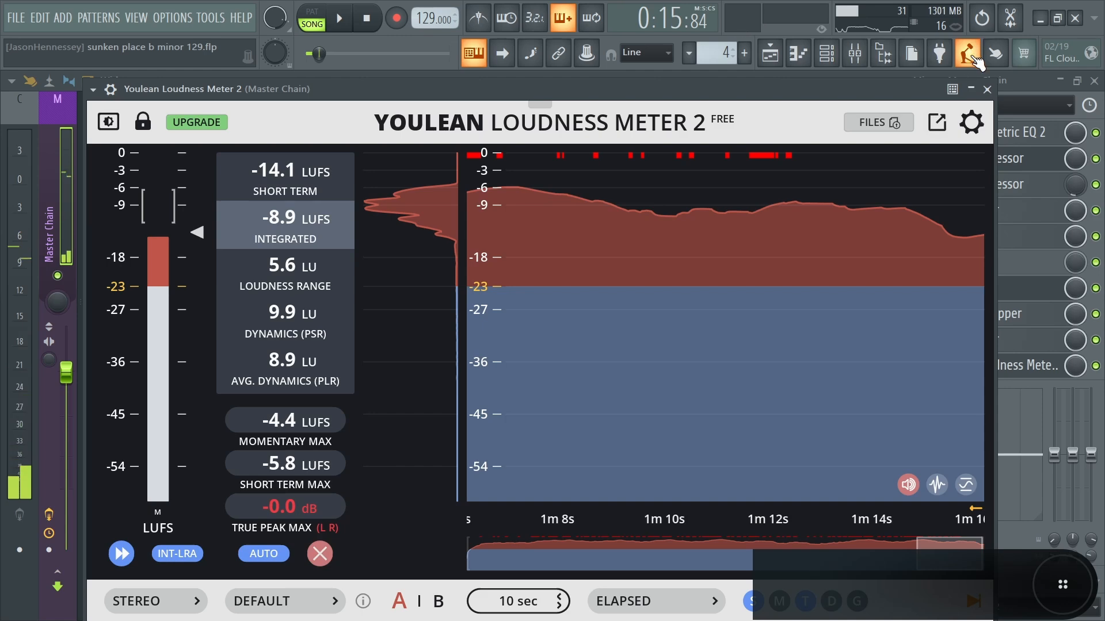
left_click(988, 89)
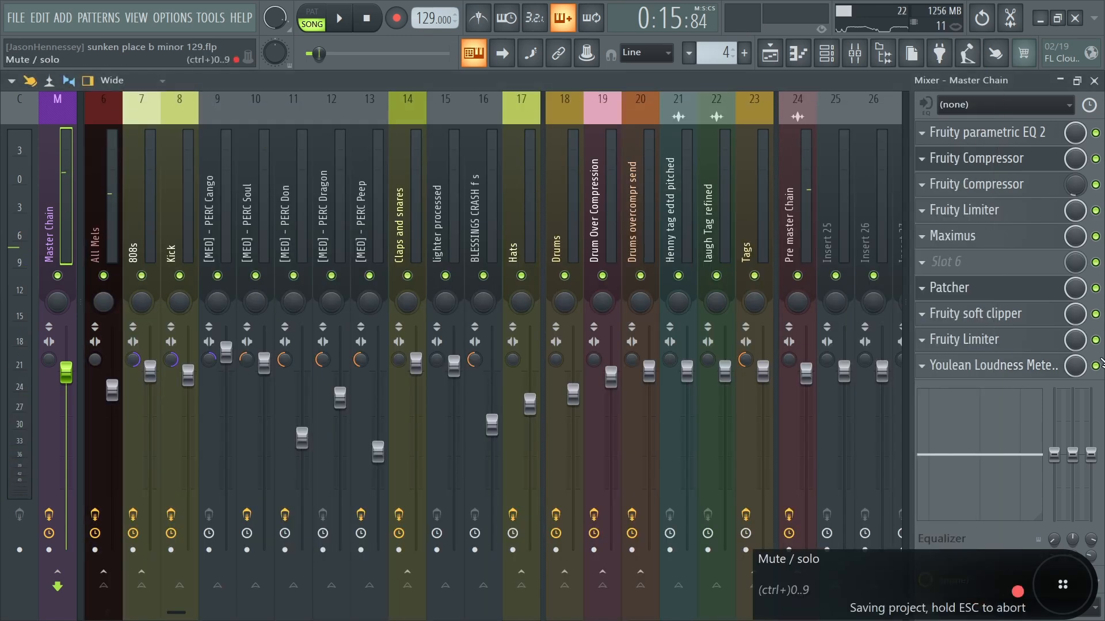
- Lower the gain of the Fruity Limiter after the soft clipper to -0.2 dB, close it, and save the project
left_click(973, 339)
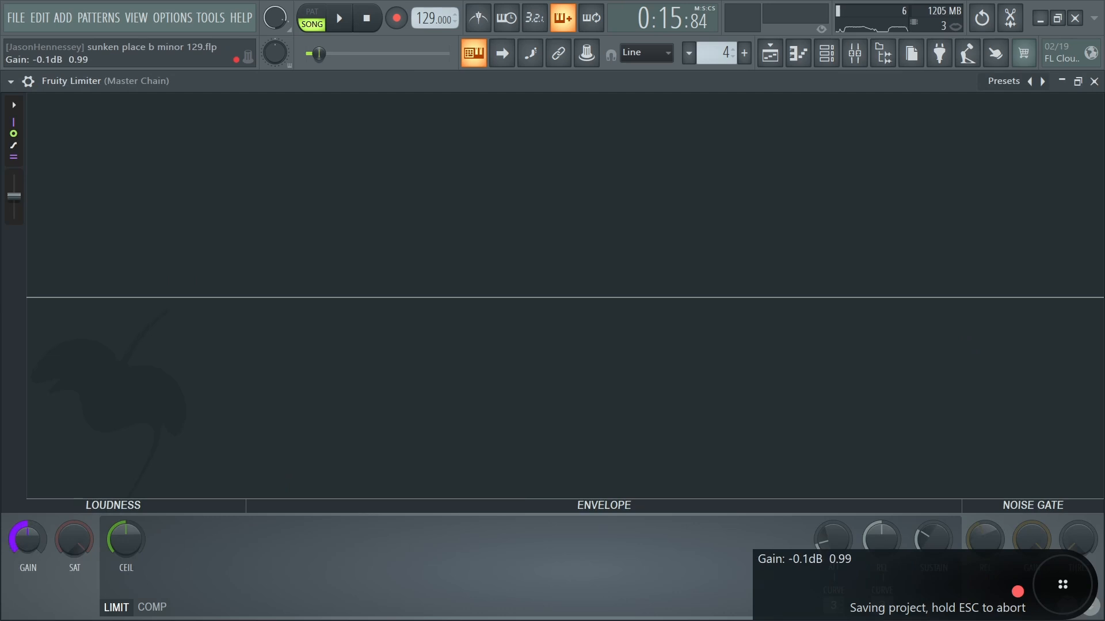
left_click_drag(115, 545, 116, 550)
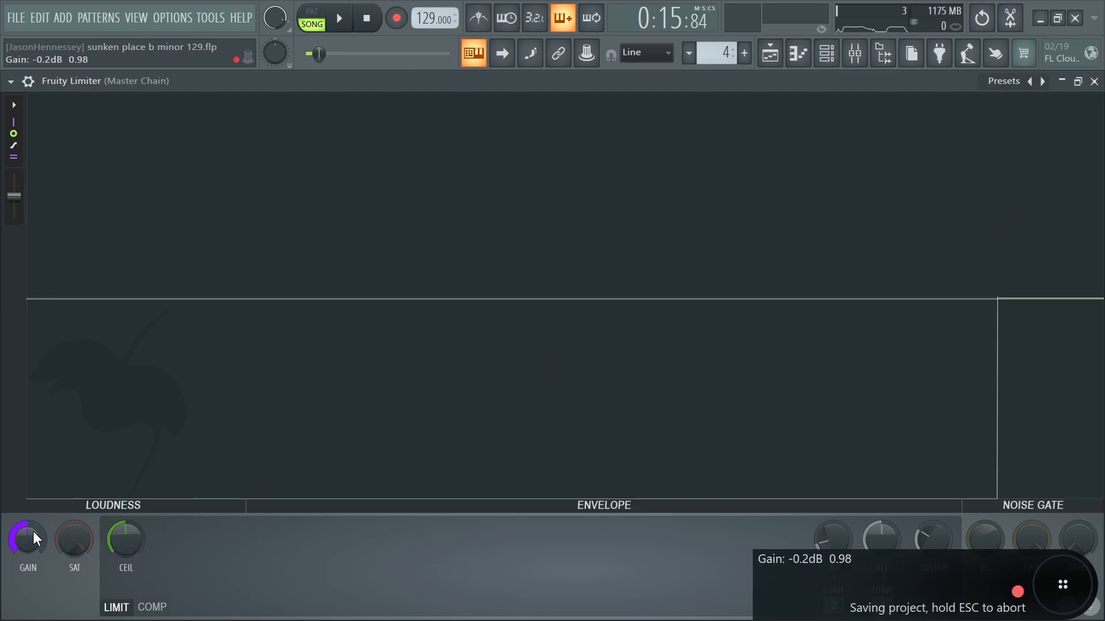
left_click(1094, 81)
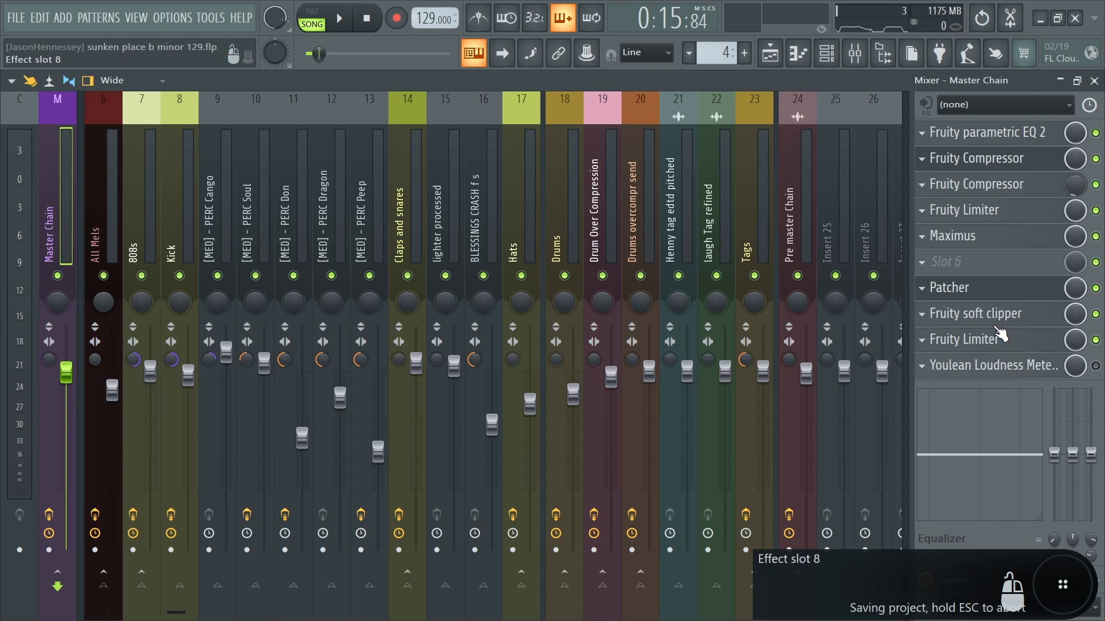
left_click(16, 18)
left_click(43, 86)
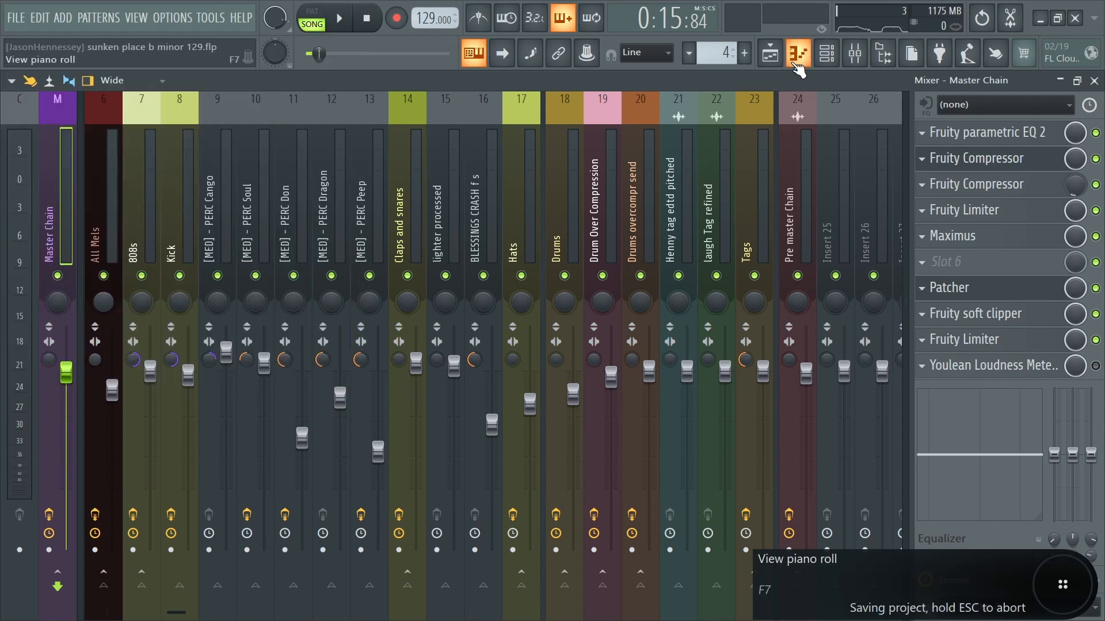
- Show the playlist, play the arrangement from bar 17, and save the project
left_click(769, 53)
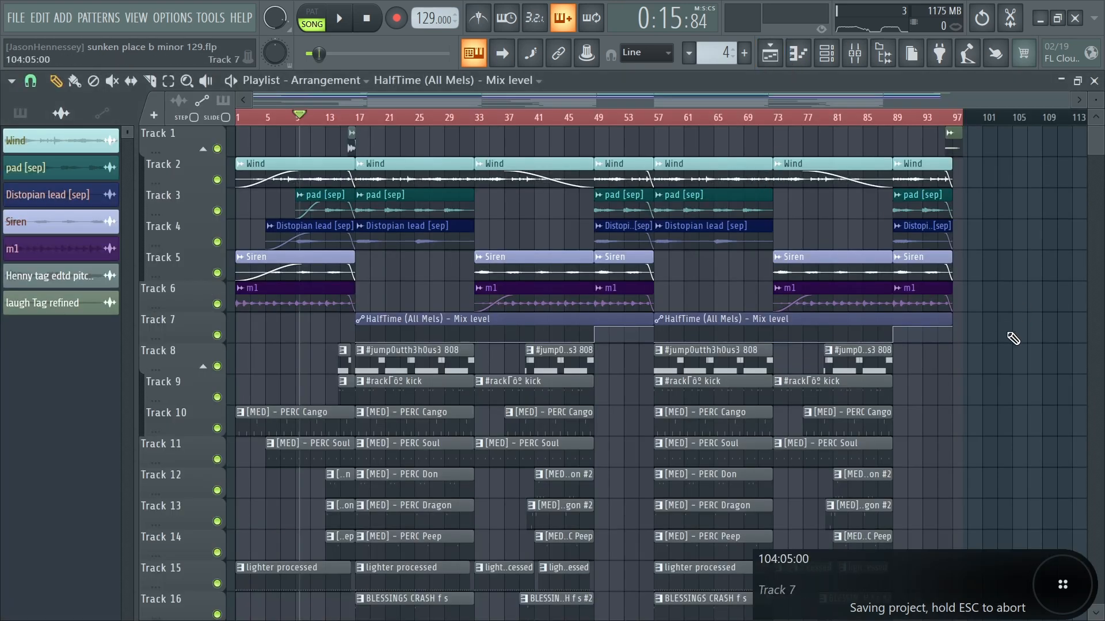
scroll(998, 340, "down", 4)
scroll(978, 357, "up", 2)
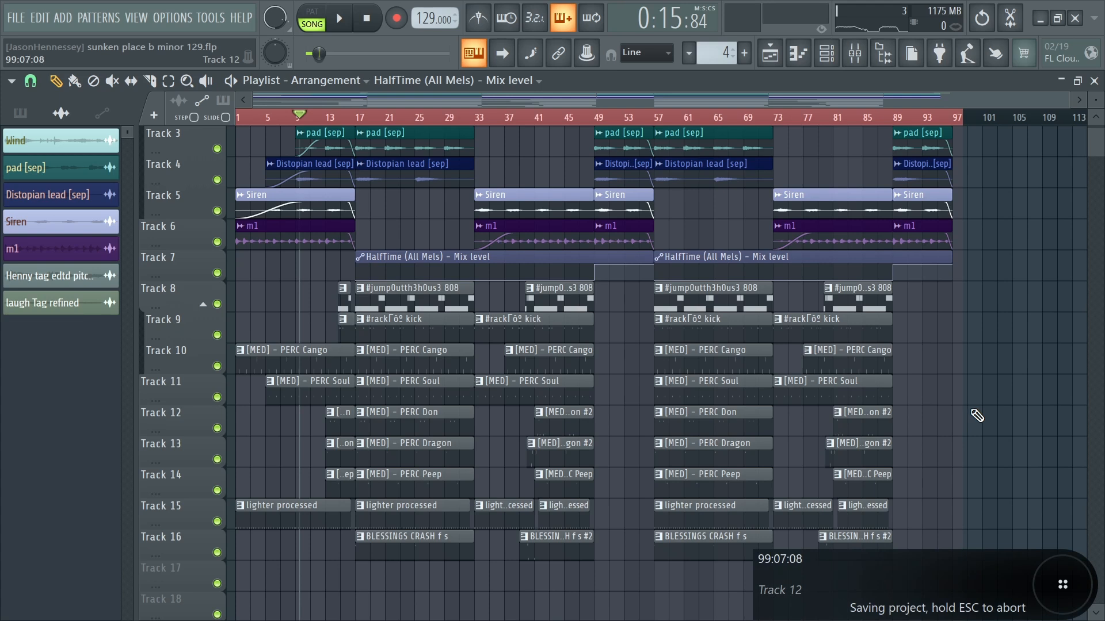
scroll(991, 449, "up", 2)
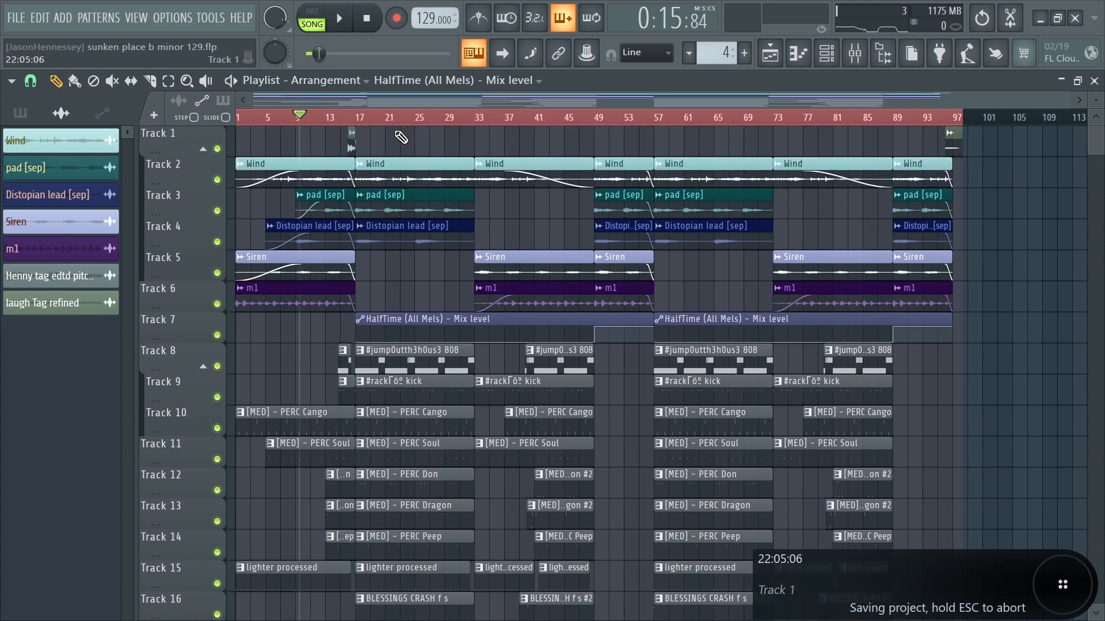
left_click(359, 119)
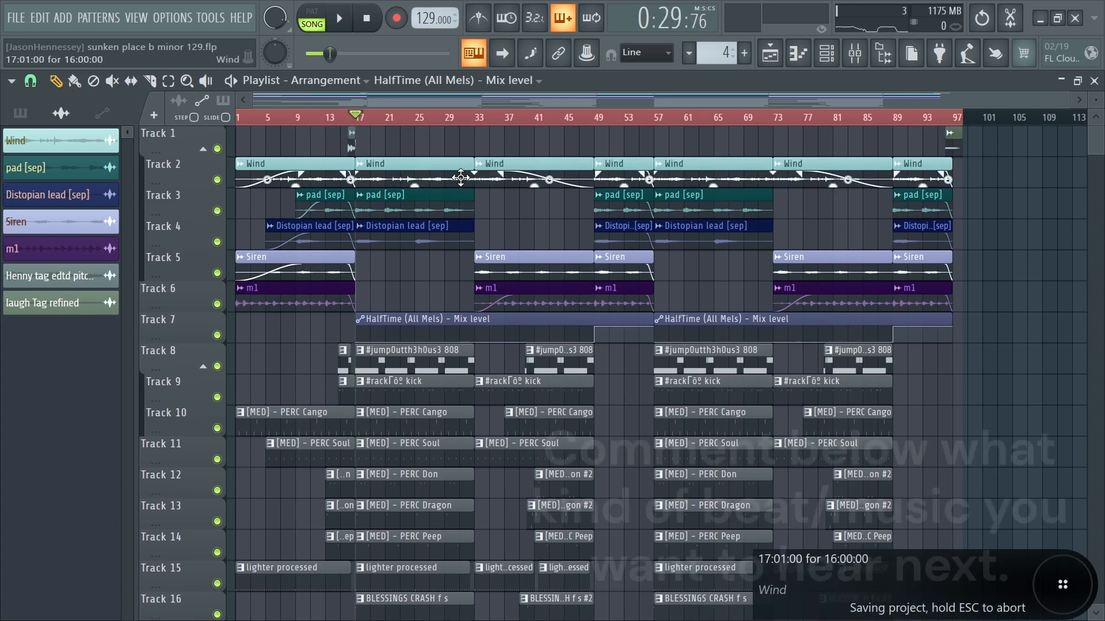
key("space")
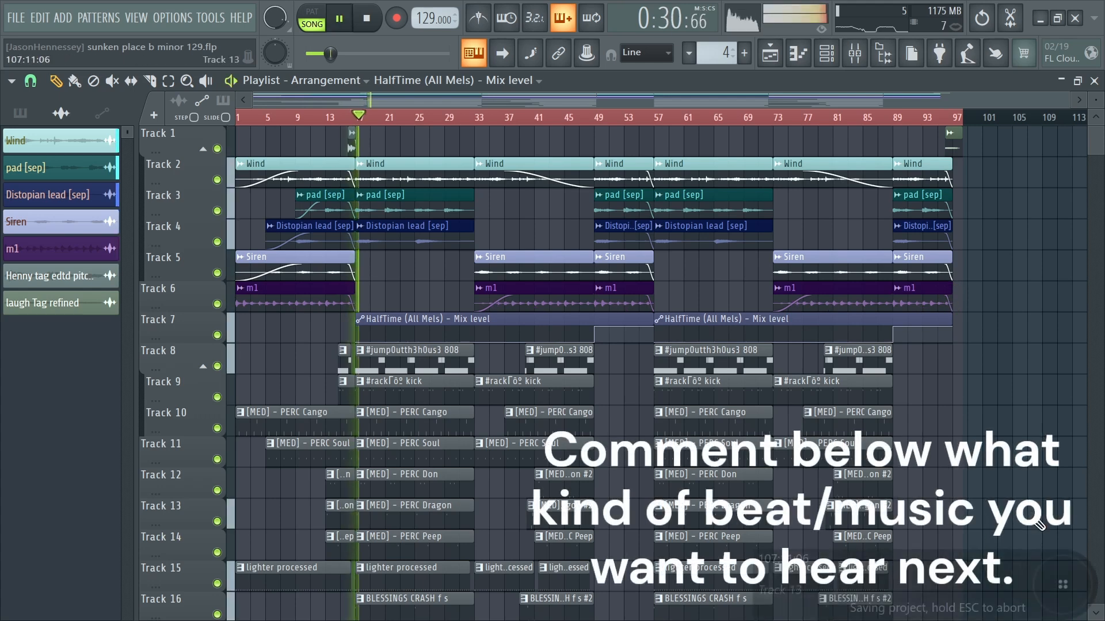
left_click(16, 17)
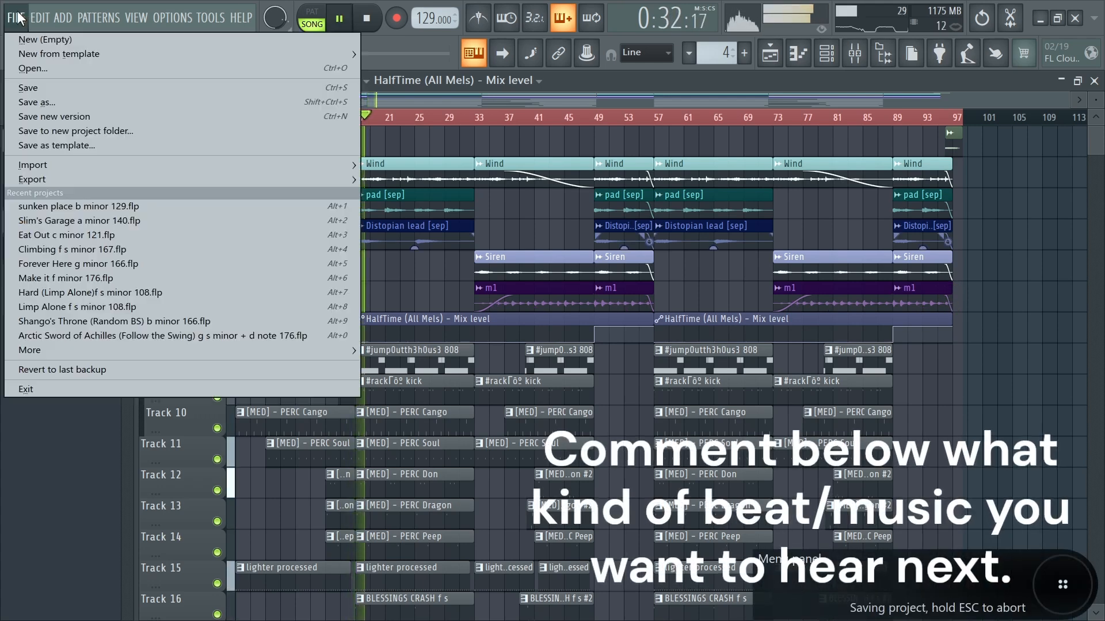
left_click(23, 91)
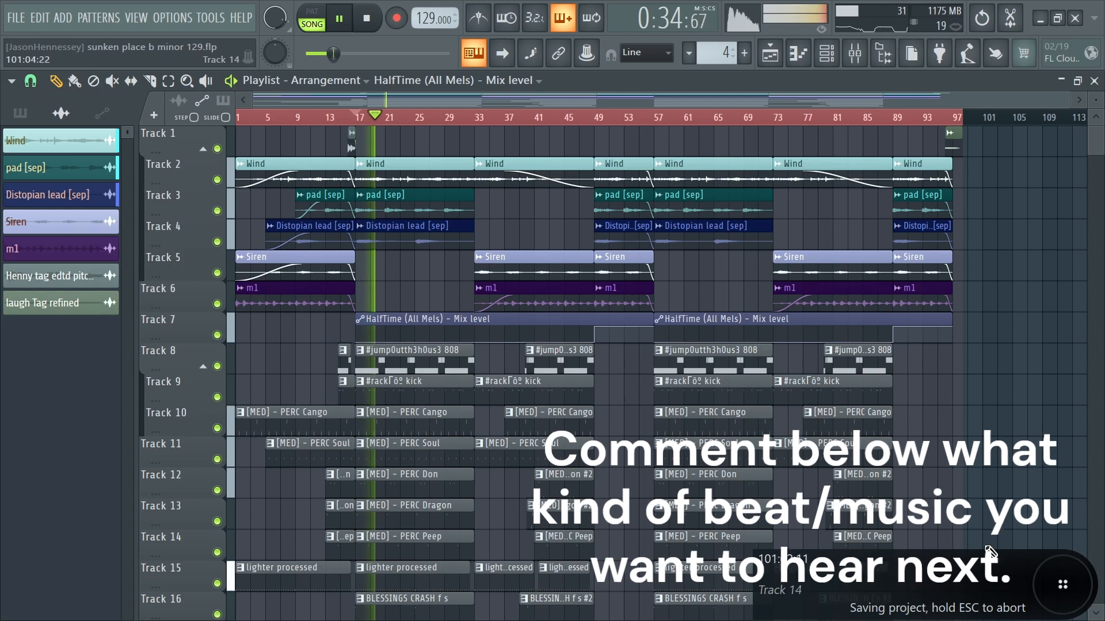